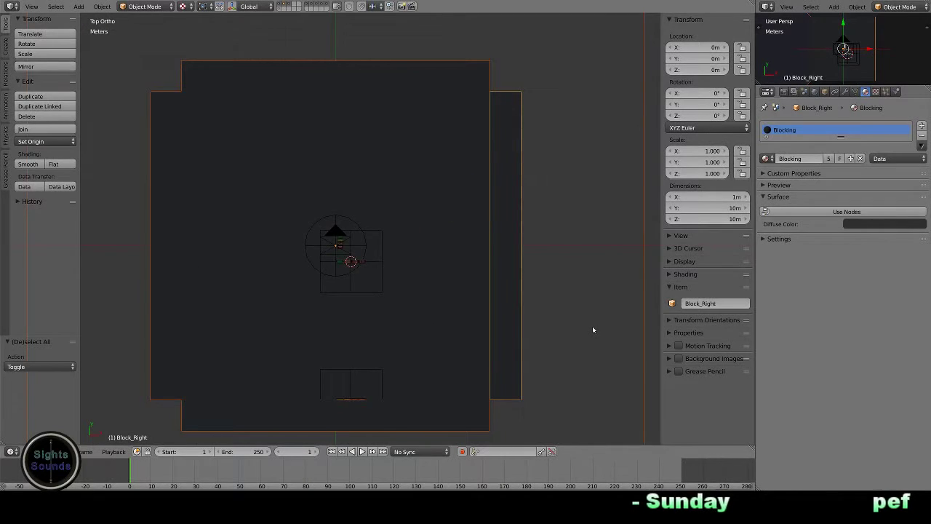
Step: Select the AMARR, CALDARI, GALLENTE and MINMATAR buttons and clear their parent
scroll(385, 368, down, 2)
mouse_move(385, 368)
middle_down()
mouse_move(453, 311)
mouse_move(422, 375)
middle_up()
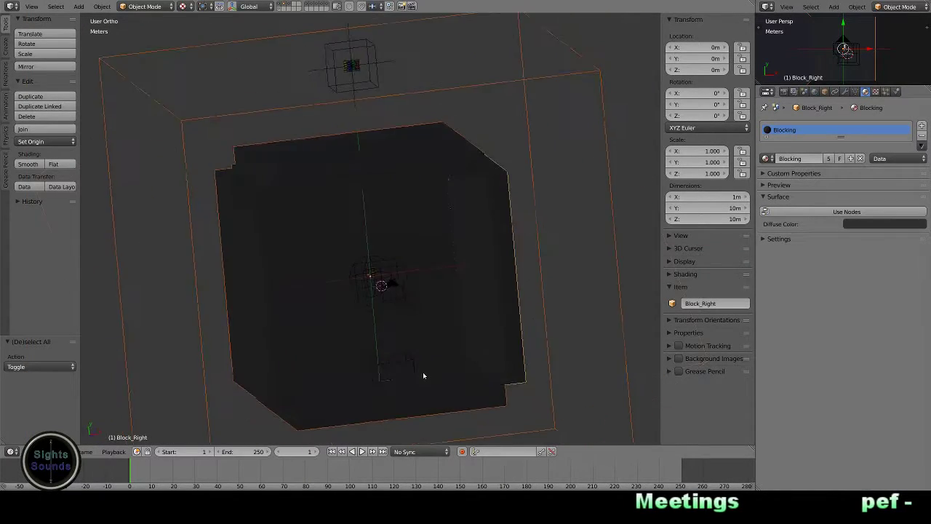
key(KP_0)
key(KP_0)
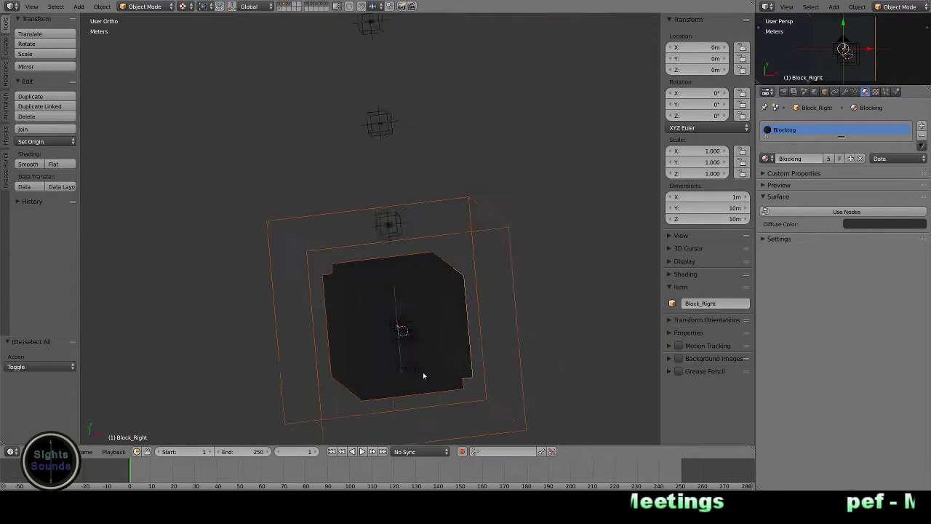
right_click(399, 188)
key(KP_7)
right_click(342, 113)
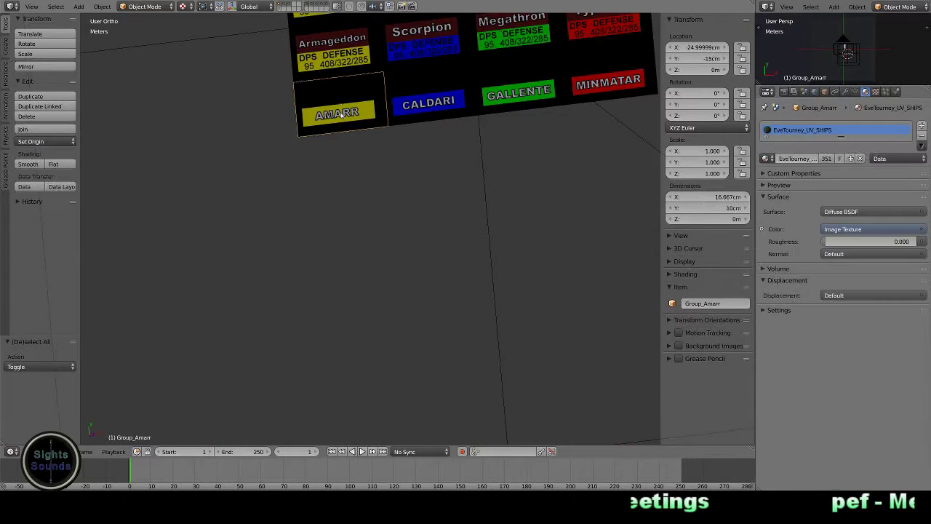
shift+middle_drag(342, 114, 230, 253)
shift+right_click(300, 250)
shift+right_click(364, 249)
shift+right_click(429, 250)
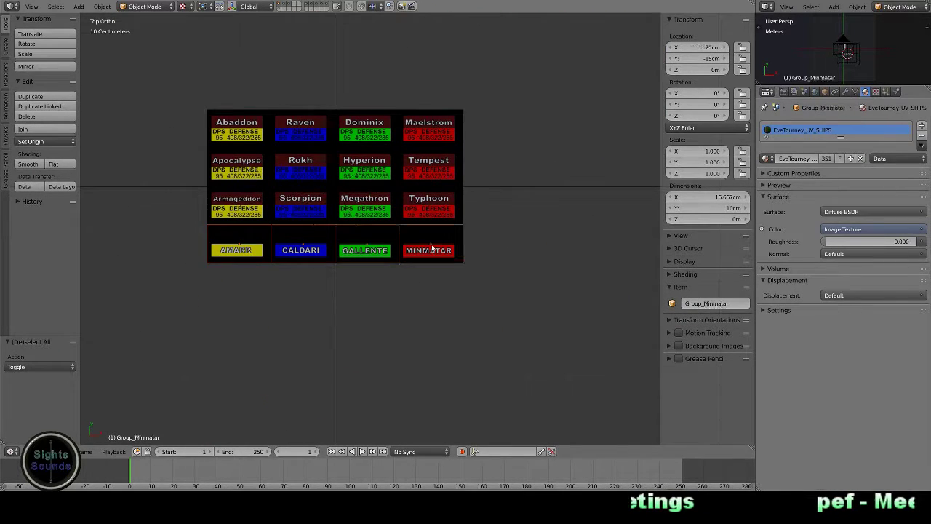
key(alt+p)
click(432, 248)
Step: Snap the faction button row onto the 3D cursor, bringing its Y location to 0m
key(KP_Decimal)
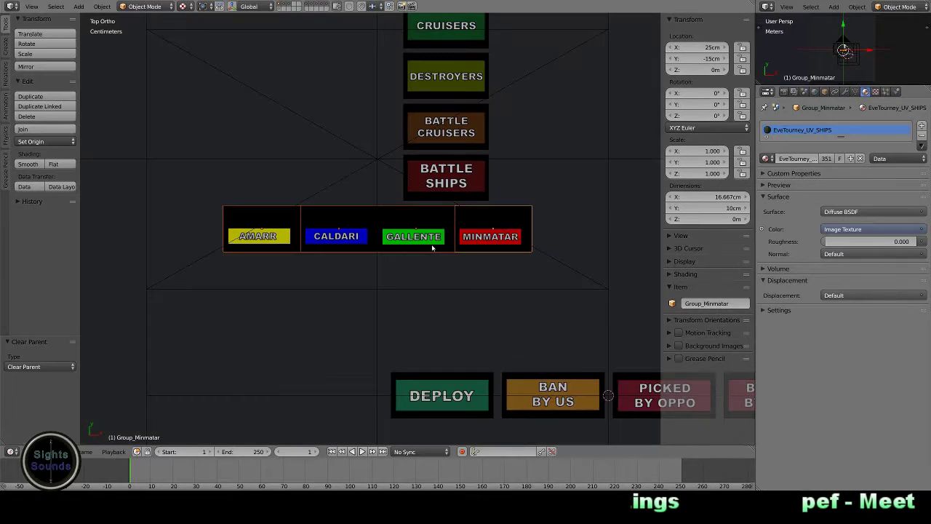
scroll(432, 248, down, 3)
scroll(414, 248, down, 3)
scroll(383, 327, down, 3)
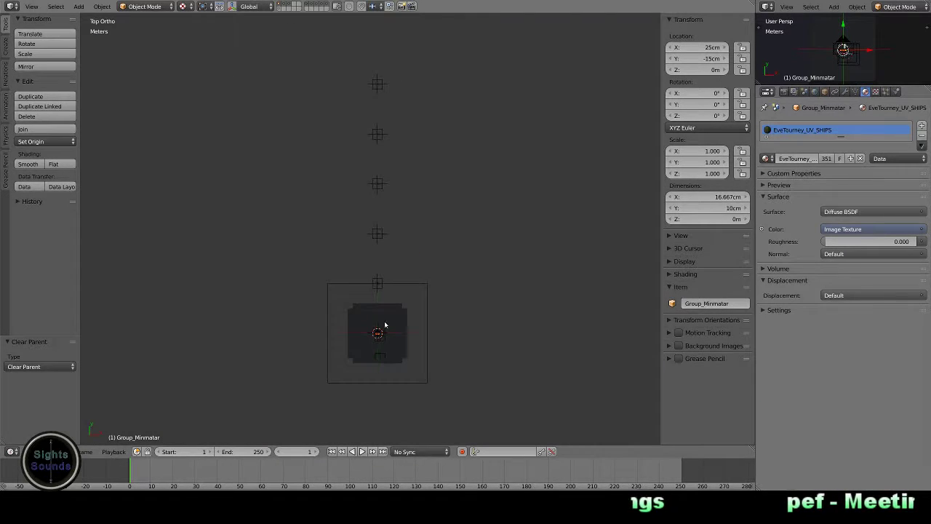
scroll(370, 375, down, 2)
scroll(370, 375, up, 5)
scroll(322, 327, up, 3)
key(shift+s)
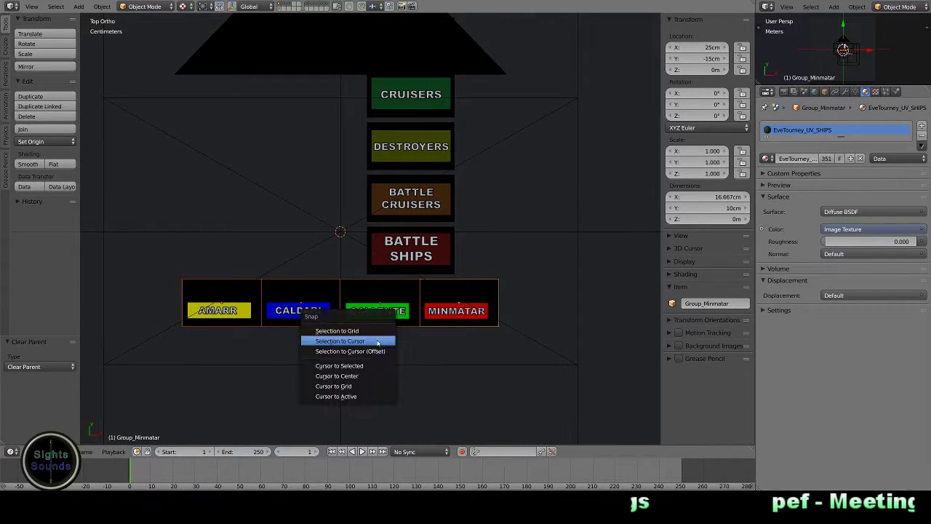
click(374, 349)
scroll(378, 355, down, 3)
scroll(378, 353, up, 1)
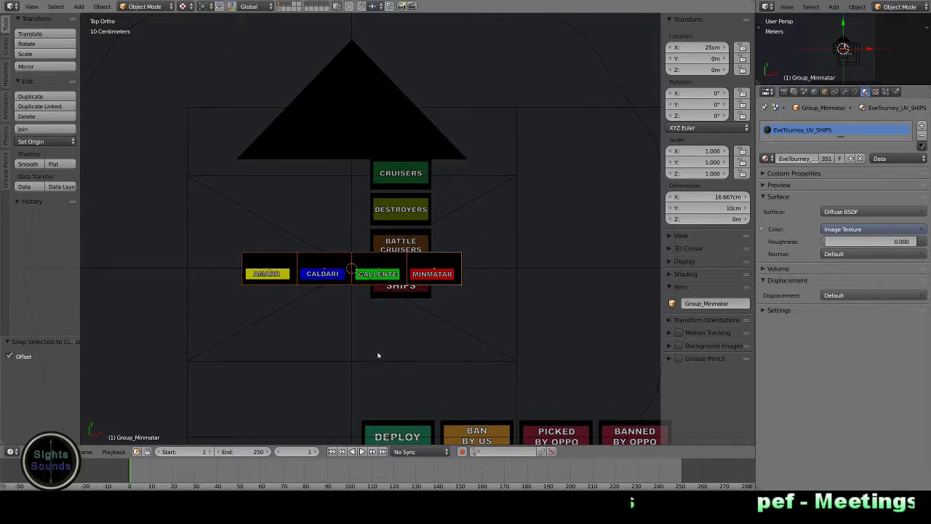
scroll(417, 171, up, 1)
Step: Hide the camera object from the viewport
right_click(327, 100)
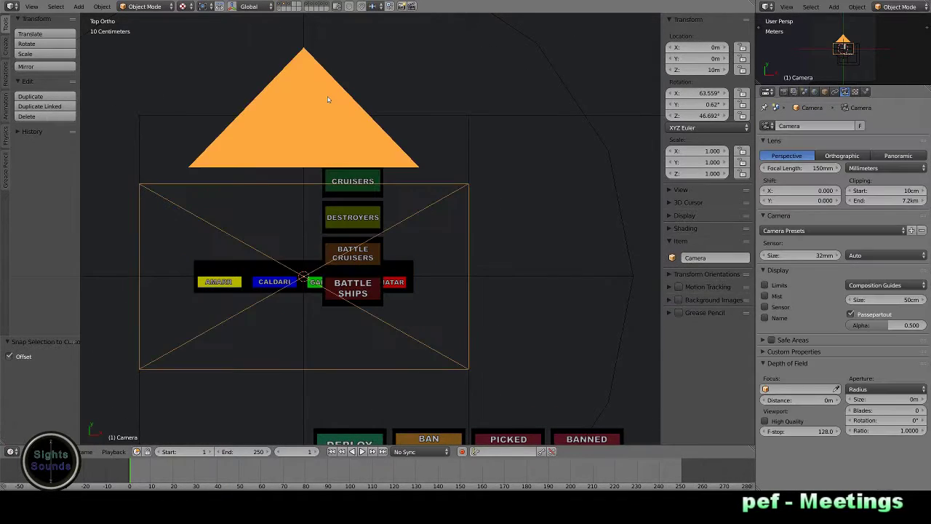
key(h)
scroll(441, 107, down, 1)
scroll(441, 107, down, 2)
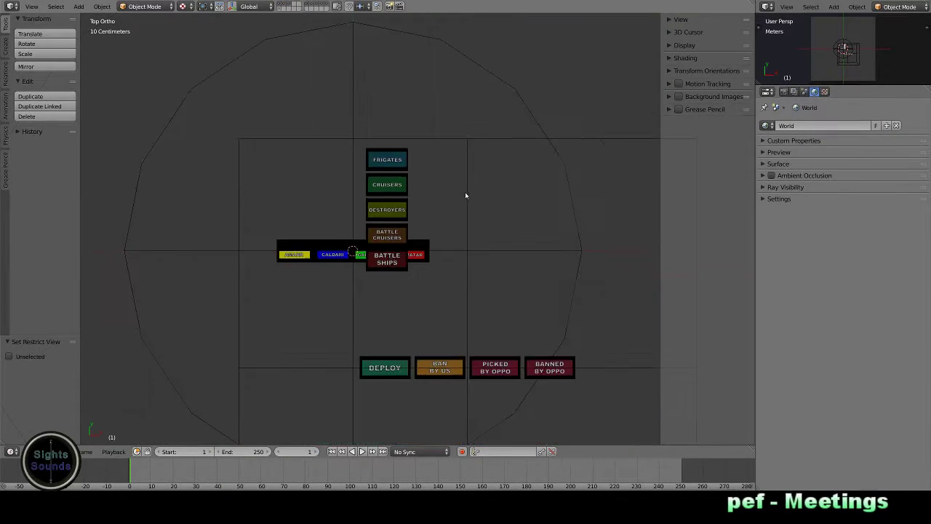
Step: Select the four faction button groups and move them up and to the right
right_click(356, 247)
right_click(357, 247)
right_click(357, 247)
right_click(357, 251)
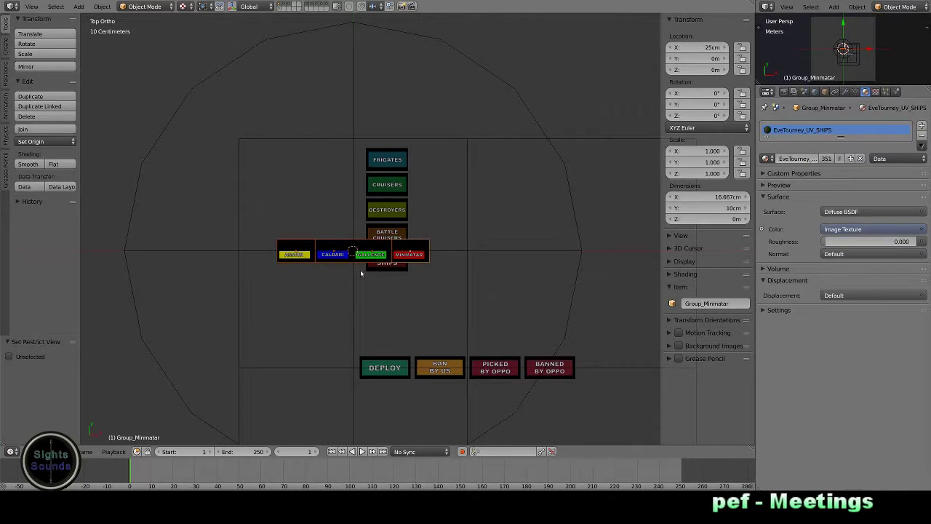
key(g)
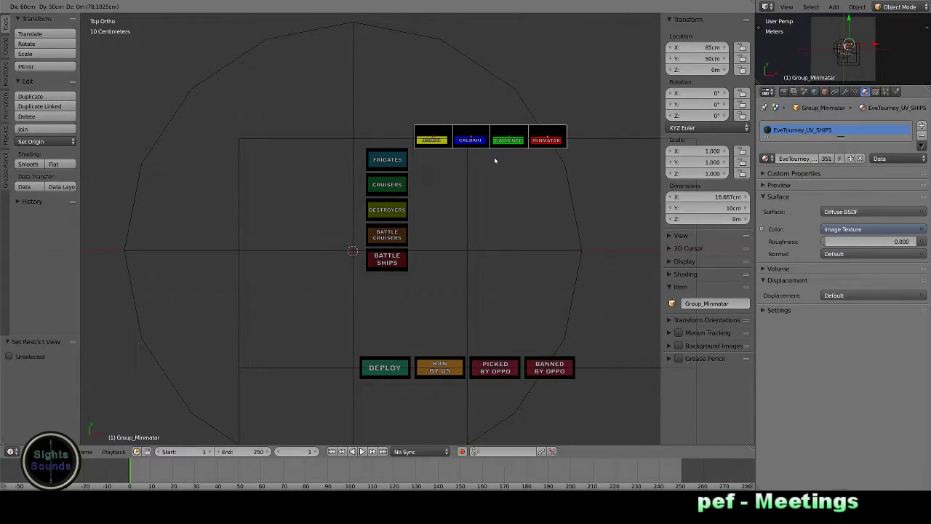
click(491, 166)
key(KP_0)
key(KP_7)
scroll(473, 166, up, 3)
scroll(451, 170, up, 2)
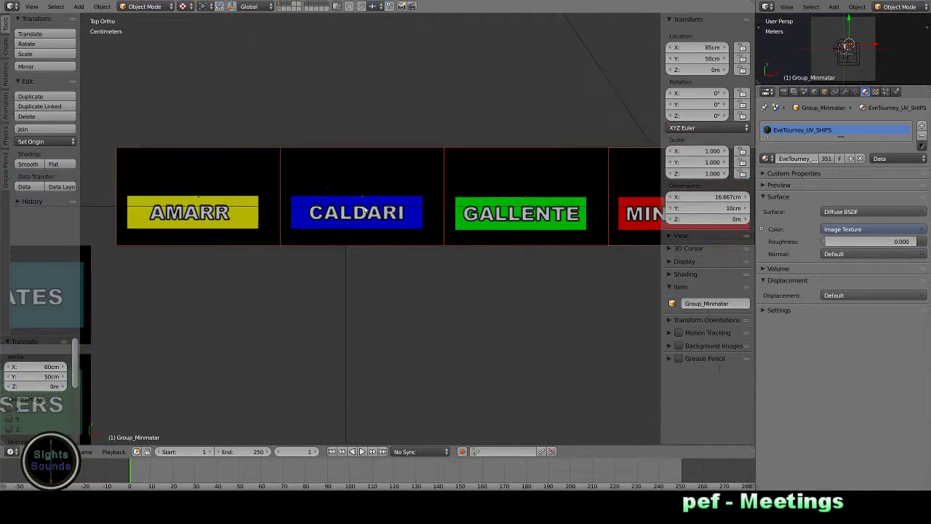
scroll(407, 178, up, 2)
Step: Nudge the faction row 2cm along Y to X 85cm, Y 52cm, then deselect all
key(g)
key(y)
click(374, 189)
scroll(342, 211, down, 4)
scroll(256, 197, up, 6)
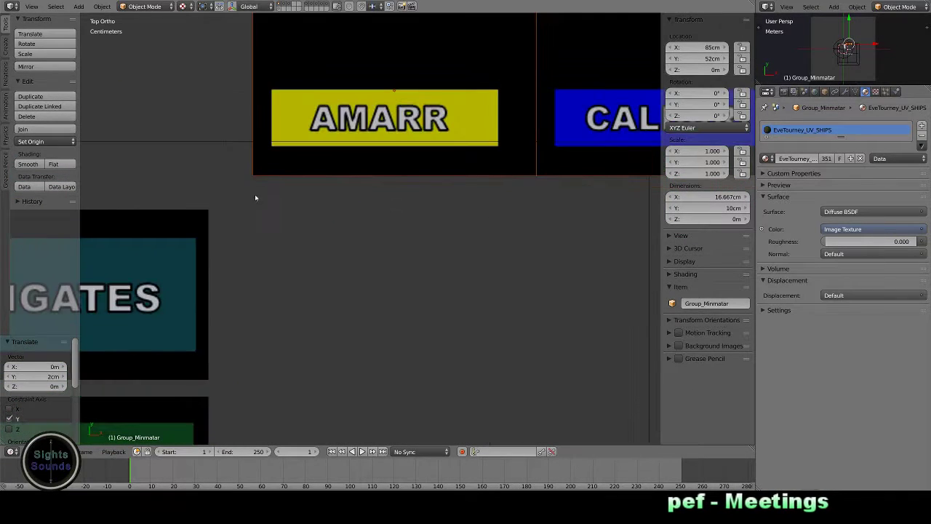
key(KP_0)
key(a)
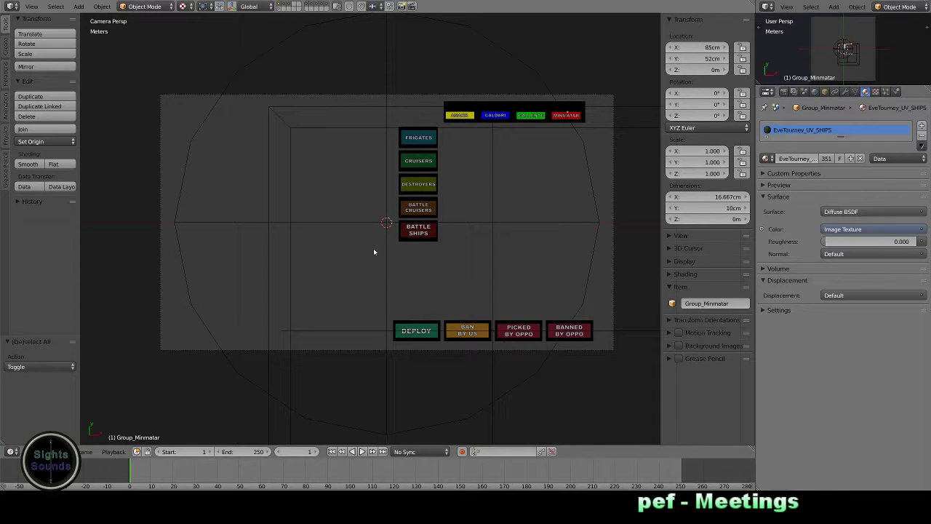
Step: Set the Loc_BTN_Pick empty's display size to 25cm
right_click(492, 224)
right_click(489, 210)
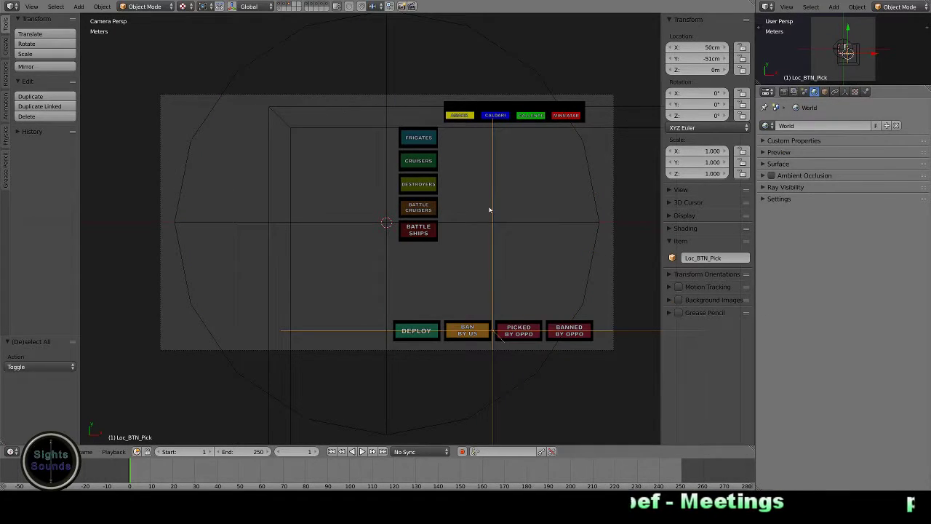
click(844, 92)
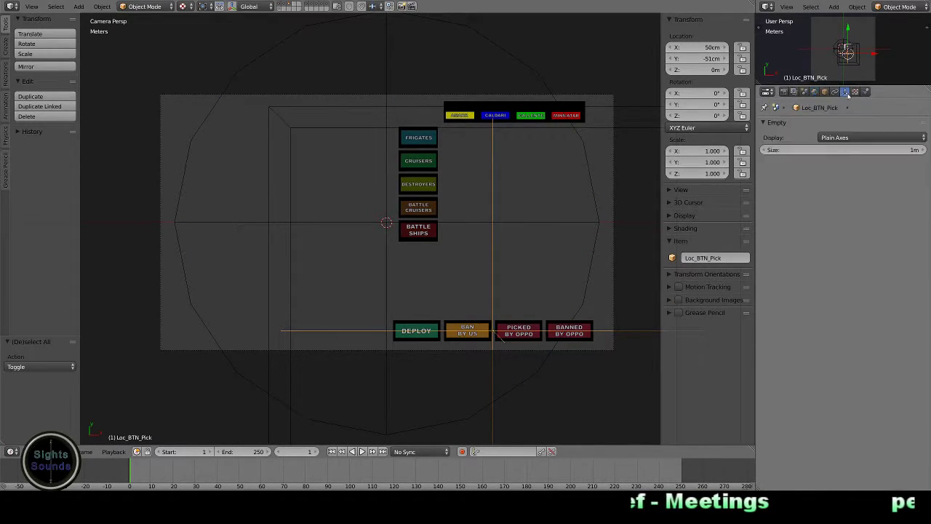
click(839, 150)
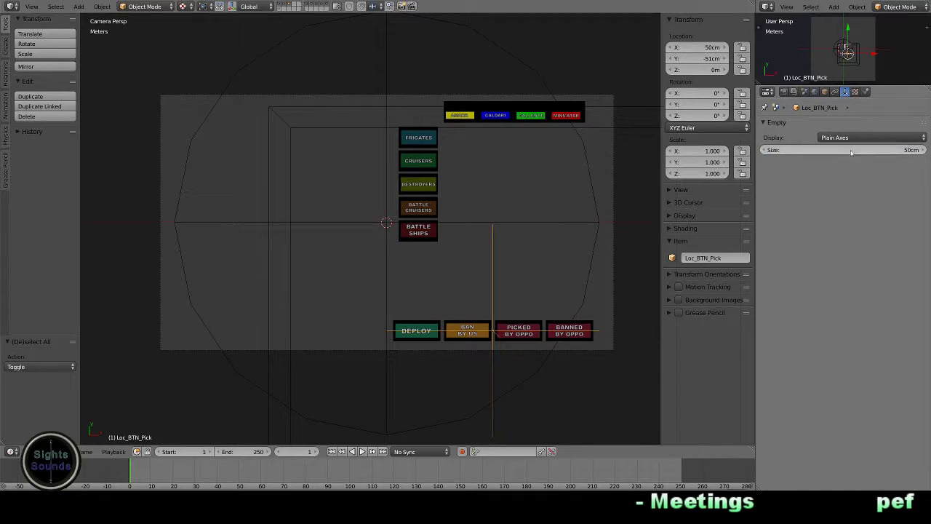
text(25)
key(Return)
Step: Duplicate it beside the ship class buttons at X 60cm, Y 19cm and name it Loc_SHIPS
key(KP_7)
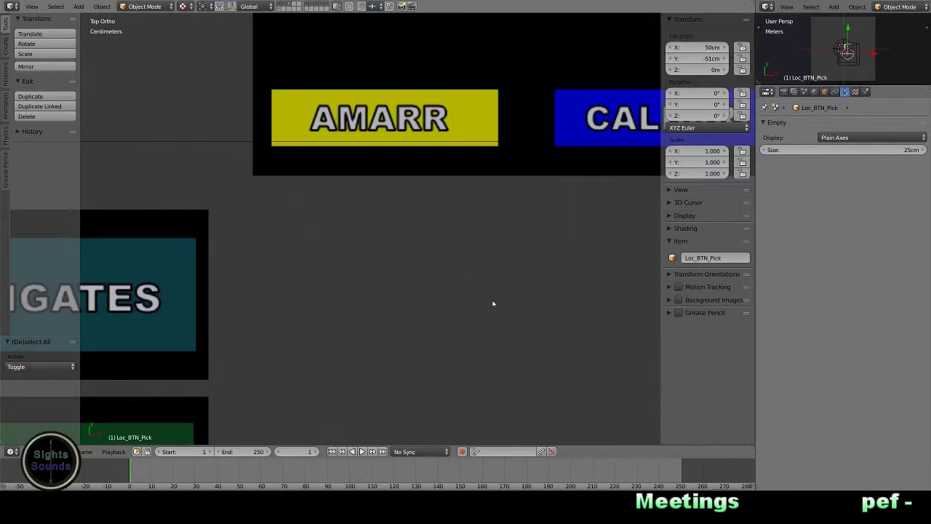
scroll(493, 306, down, 5)
scroll(470, 266, down, 2)
key(shift+d)
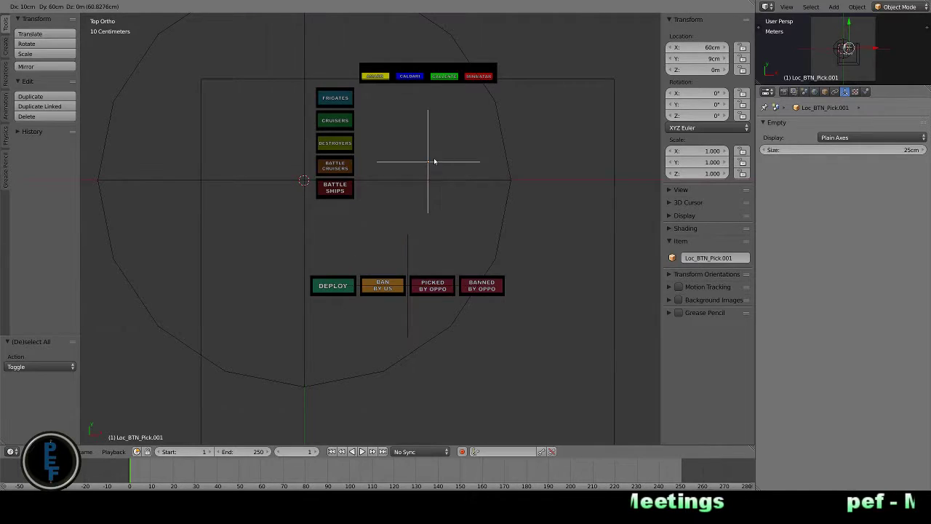
click(443, 141)
click(702, 257)
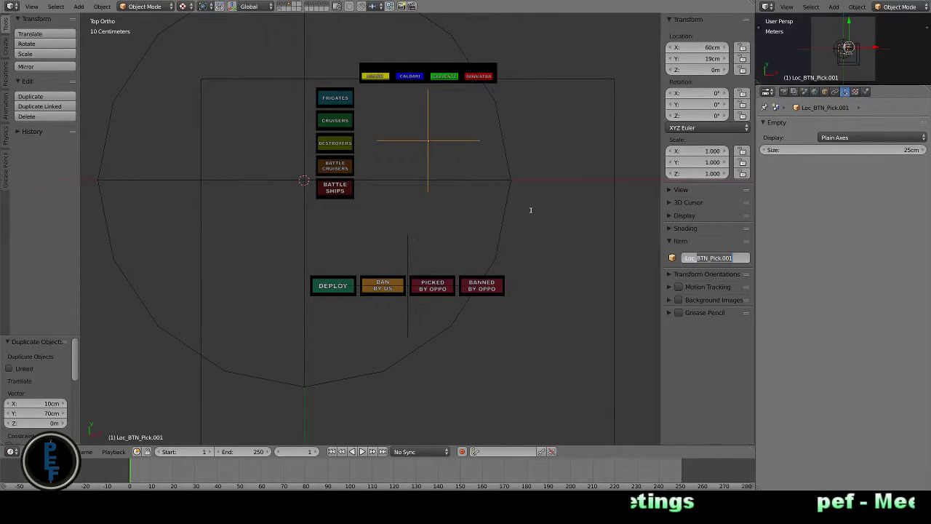
text(SHIPS)
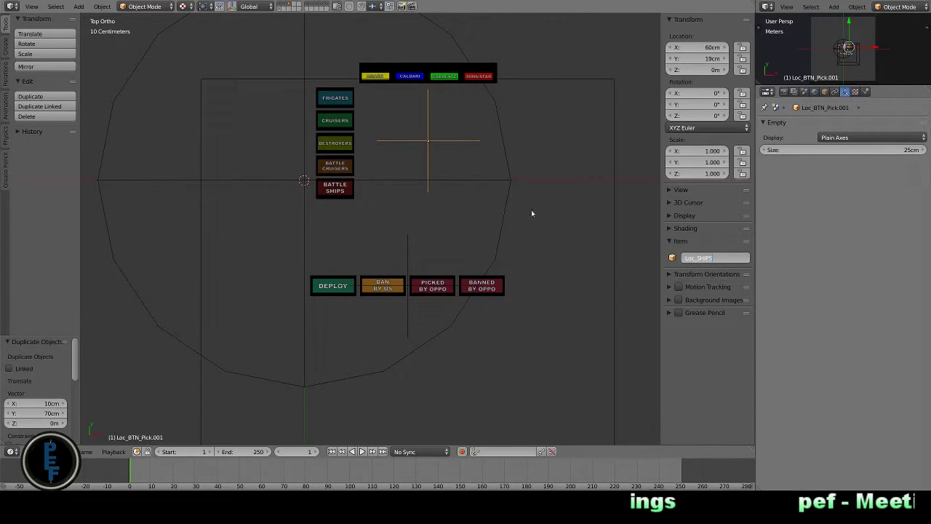
key(Return)
scroll(424, 170, down, 2)
Step: Move the 3D cursor to the Loc_SHIPS empty
scroll(414, 192, down, 2)
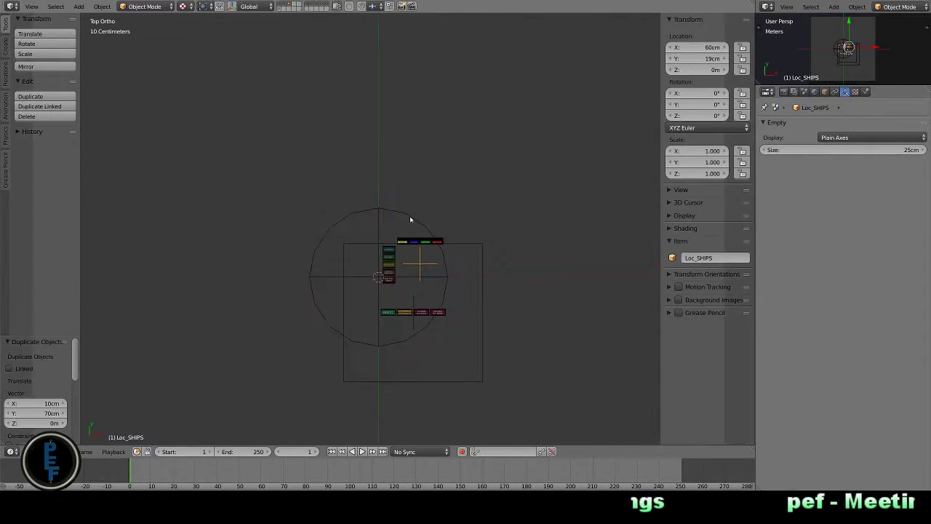
scroll(410, 218, down, 3)
scroll(410, 218, down, 3)
scroll(410, 142, up, 3)
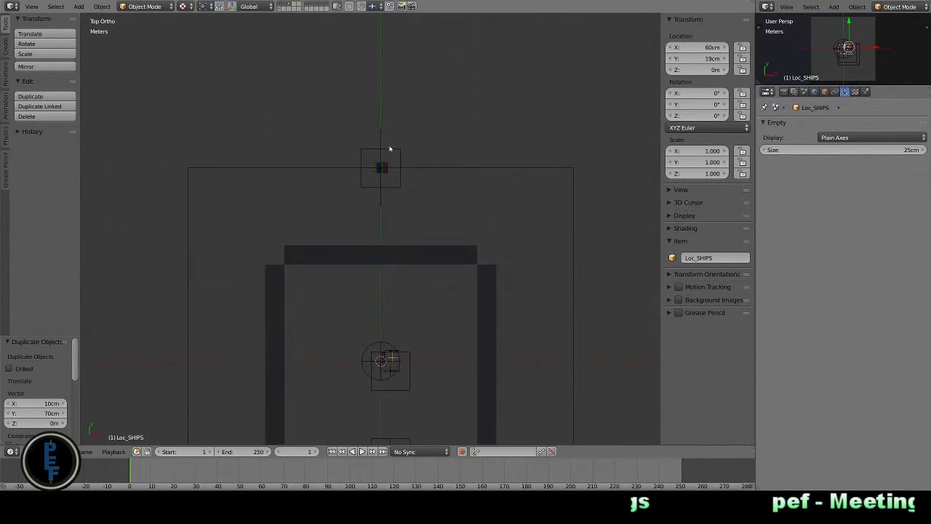
right_click(390, 149)
scroll(422, 318, up, 2)
scroll(386, 304, up, 2)
right_click(387, 304)
key(shift+s)
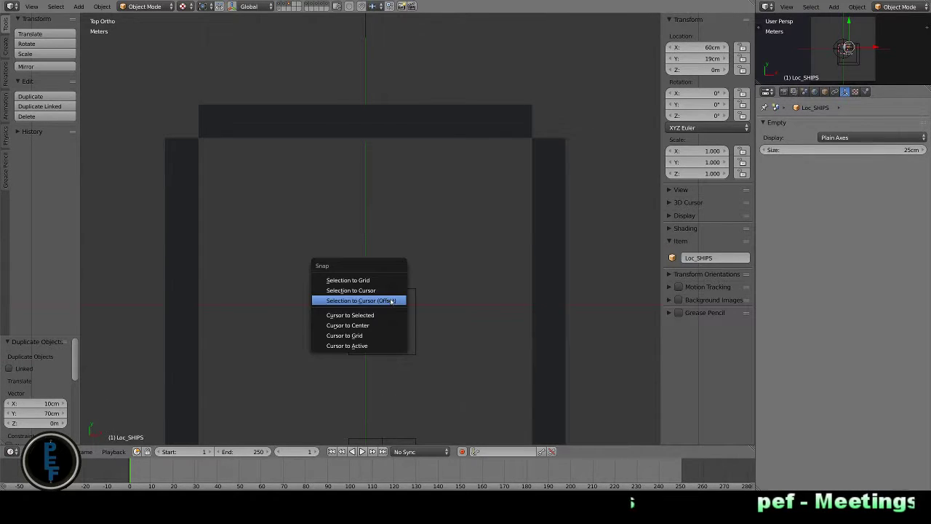
click(385, 315)
Step: Snap the F_Par ship-panel parent onto the cursor at X 60cm, Y 19cm
scroll(403, 107, down, 2)
right_click(386, 72)
key(shift+s)
click(386, 79)
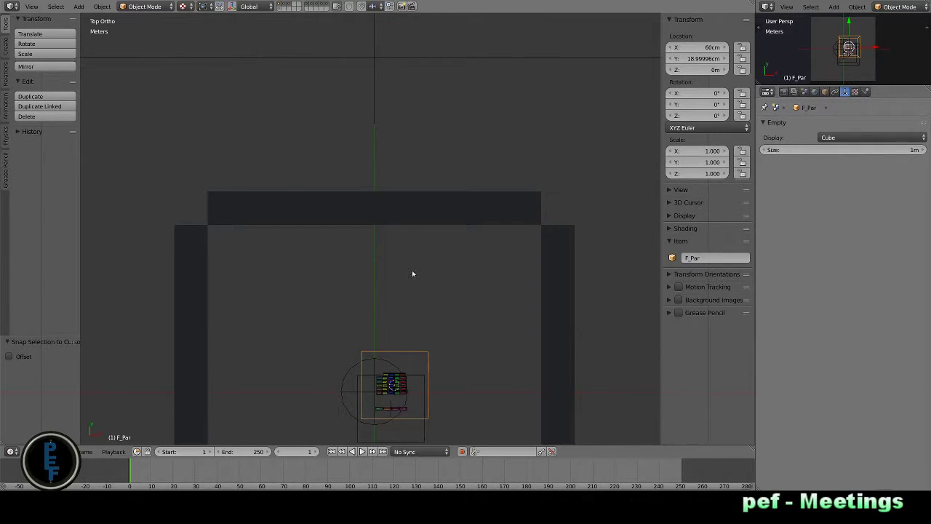
scroll(412, 270, up, 3)
scroll(377, 245, up, 8)
scroll(401, 246, down, 5)
scroll(410, 327, down, 2)
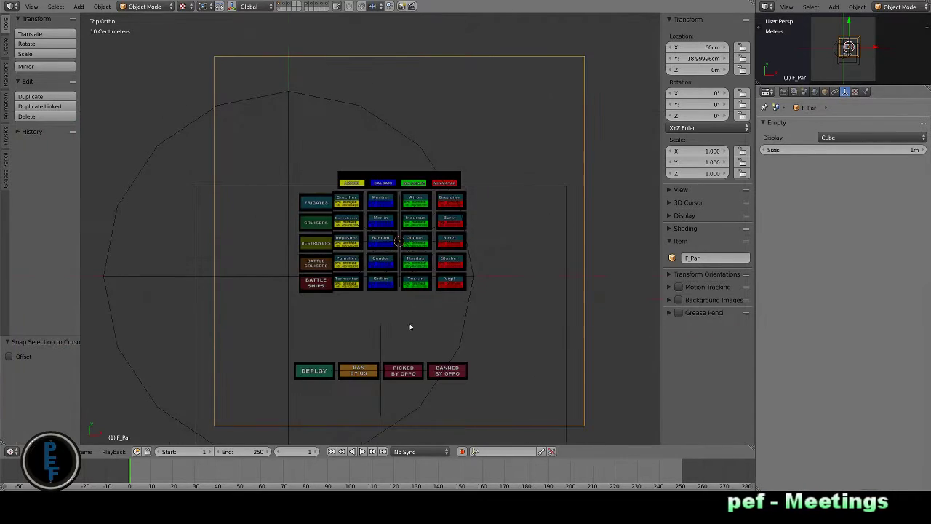
Step: Check the ship grid's alignment on Loc_SHIPS in wireframe, then return to textured view
key(z)
scroll(437, 267, up, 6)
scroll(439, 266, down, 3)
right_click(438, 266)
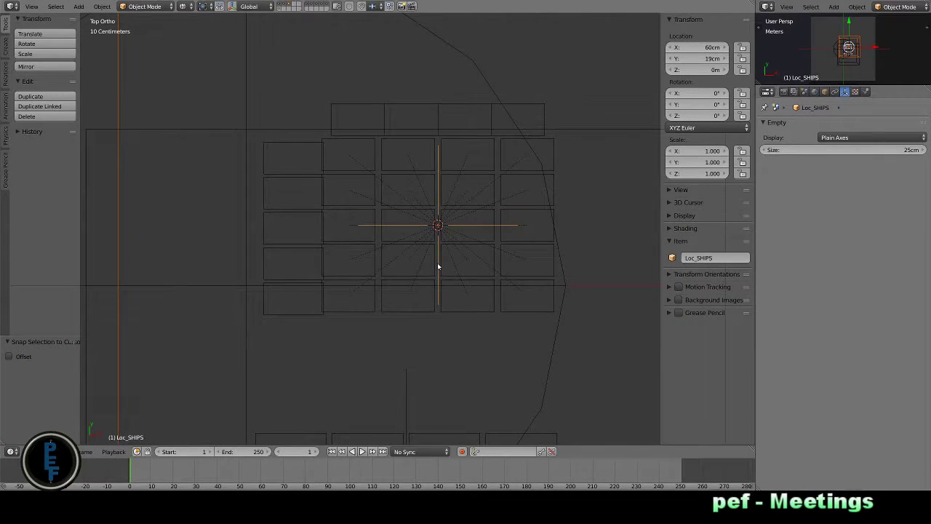
key(z)
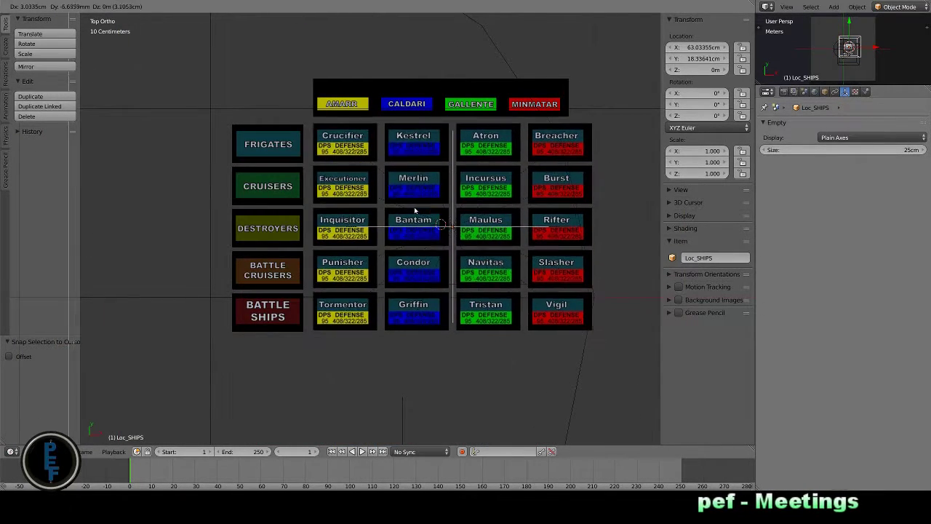
scroll(414, 208, up, 3)
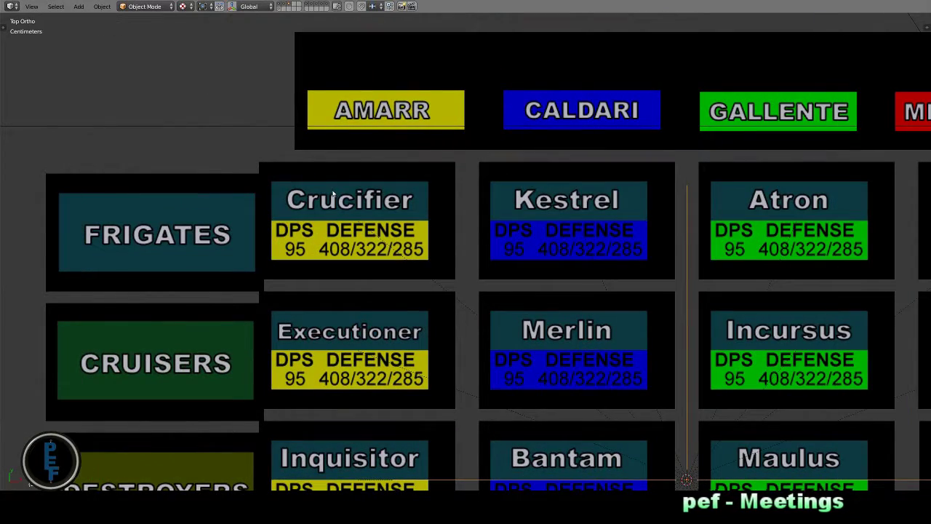
Step: Adjust the card placement, then select the MINMATAR card and shift it along X
key(g)
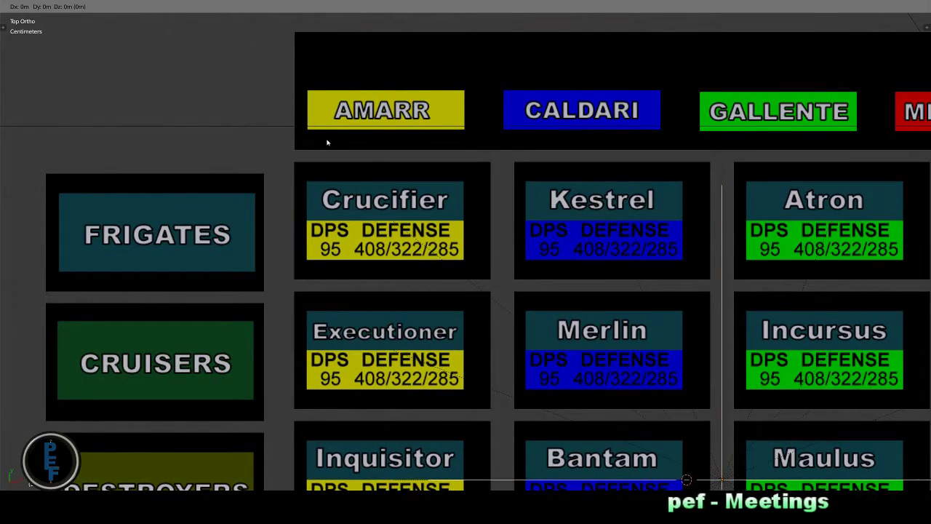
click(328, 147)
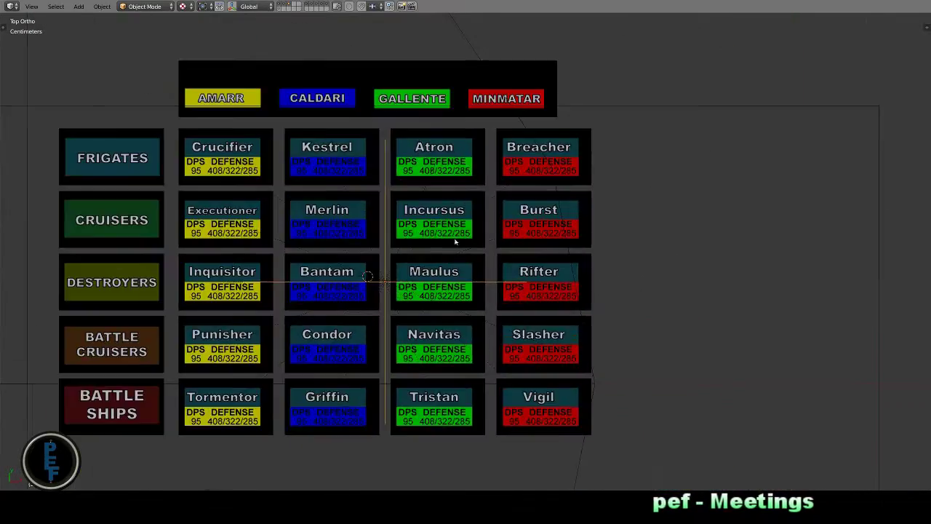
scroll(368, 114, up, 5)
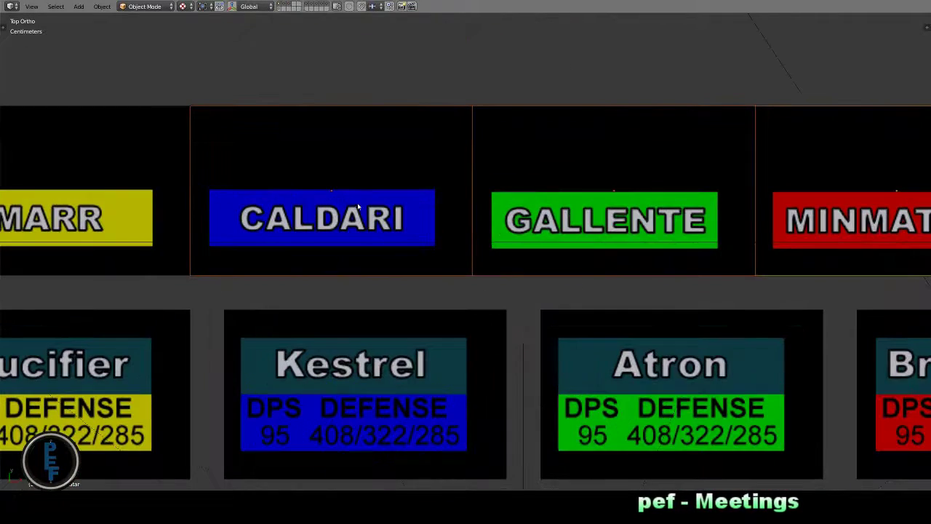
key(ctrl+space)
mouse_move(639, 192)
shift+middle_down()
mouse_move(665, 187)
mouse_move(249, 118)
shift+middle_up()
shift+click(534, 171)
key(g)
key(x)
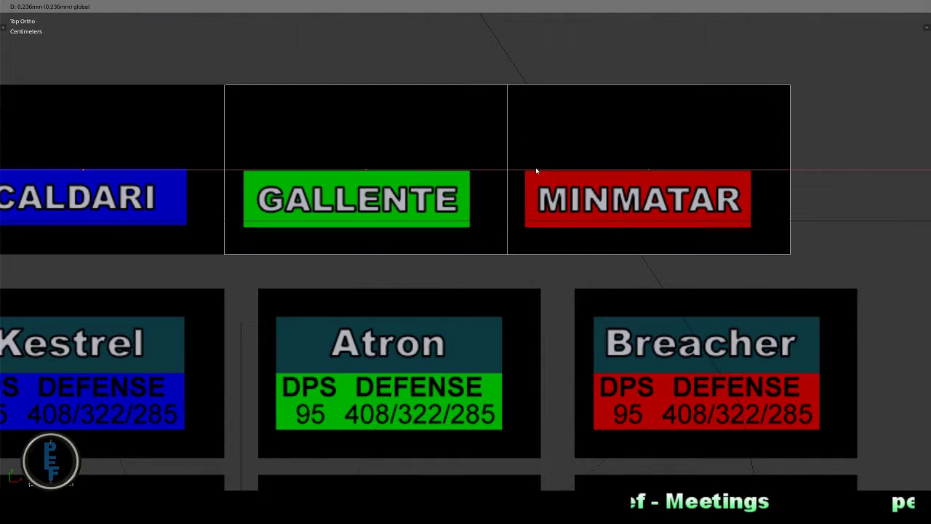
click(571, 160)
Step: Move the MINMATAR card 1cm right to line up with its column, then deselect all
right_click(682, 167)
key(g)
key(x)
click(723, 169)
scroll(477, 234, down, 3)
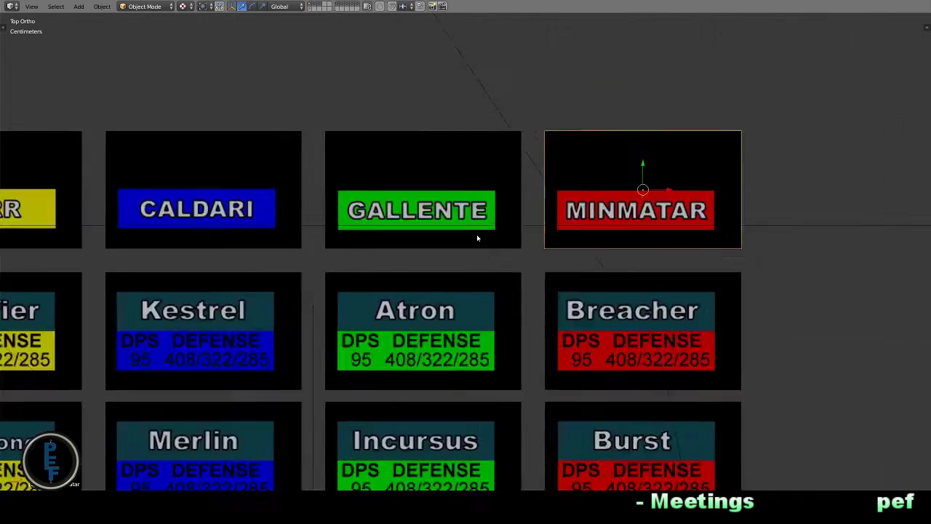
scroll(476, 235, down, 5)
key(KP_0)
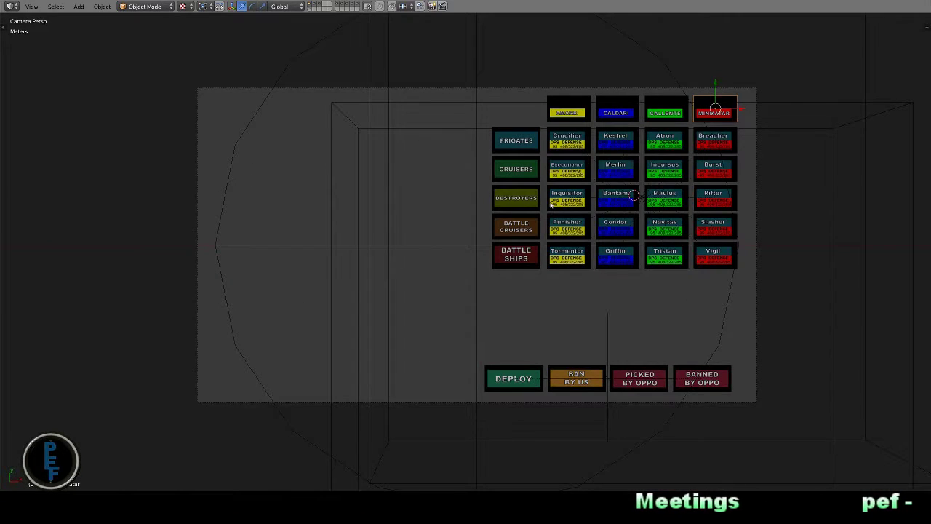
key(a)
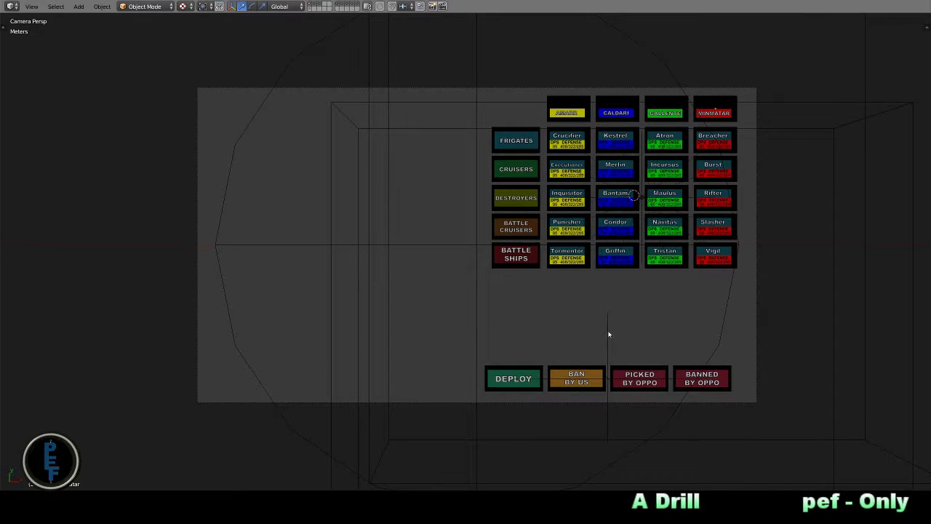
key(KP_3)
Step: Duplicate the Loc_BTN_Pick empty and raise the copy to Z 60cm
scroll(607, 334, up, 5)
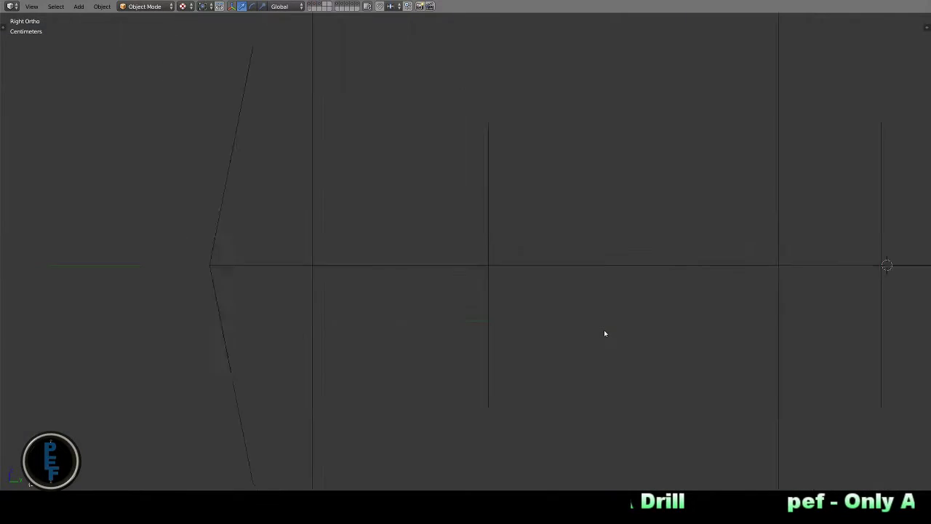
scroll(603, 333, down, 8)
scroll(617, 345, up, 4)
shift+middle_drag(617, 345, 449, 299)
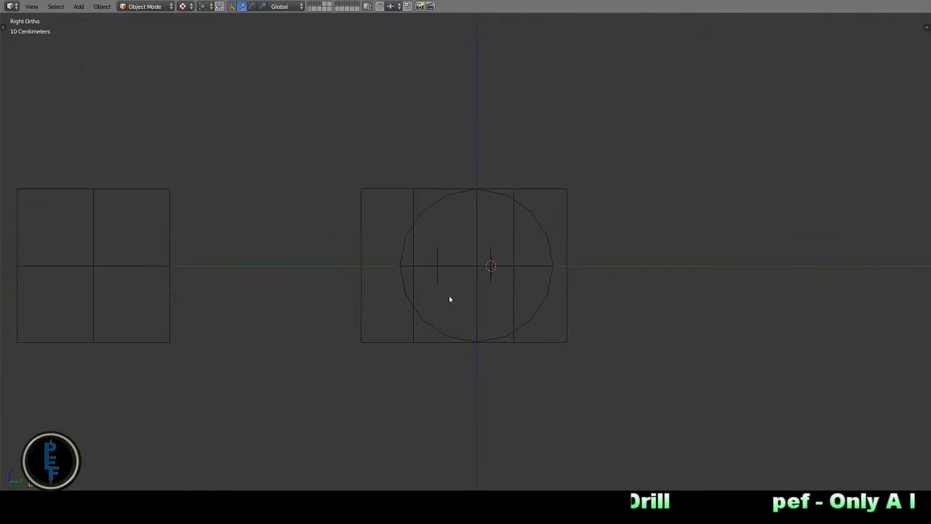
right_click(437, 291)
scroll(437, 279, up, 6)
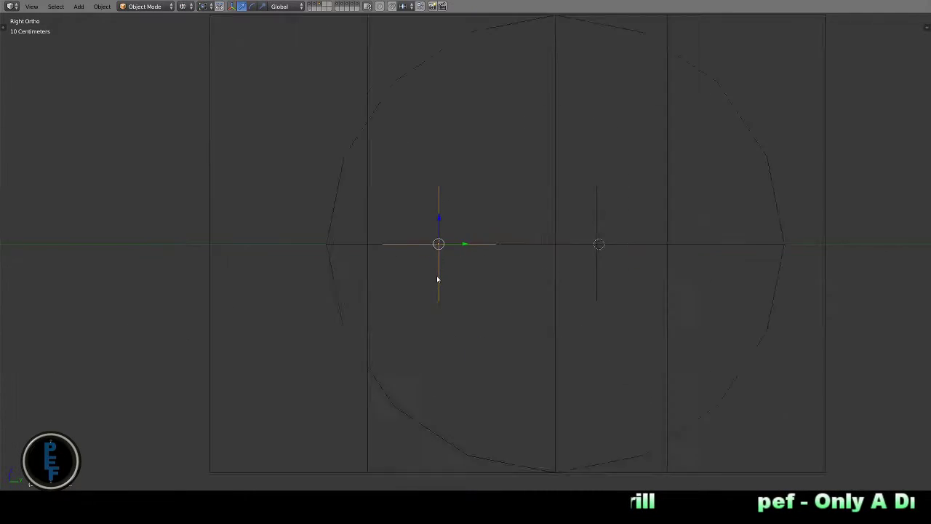
scroll(437, 279, up, 3)
key(n)
shift+middle_drag(437, 279, 409, 436)
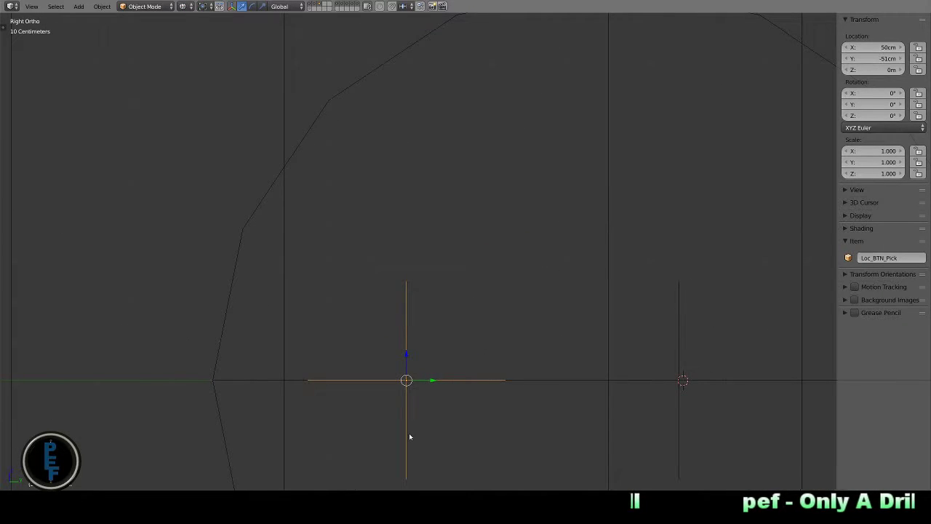
key(shift+d)
click(528, 216)
Step: Rename the duplicated empty to Loc_Picked_Ship
click(873, 258)
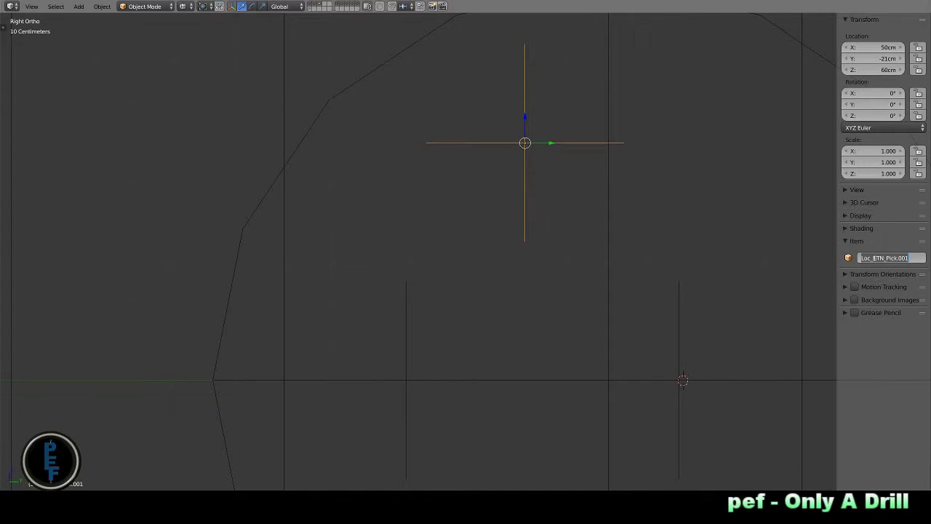
click(873, 259)
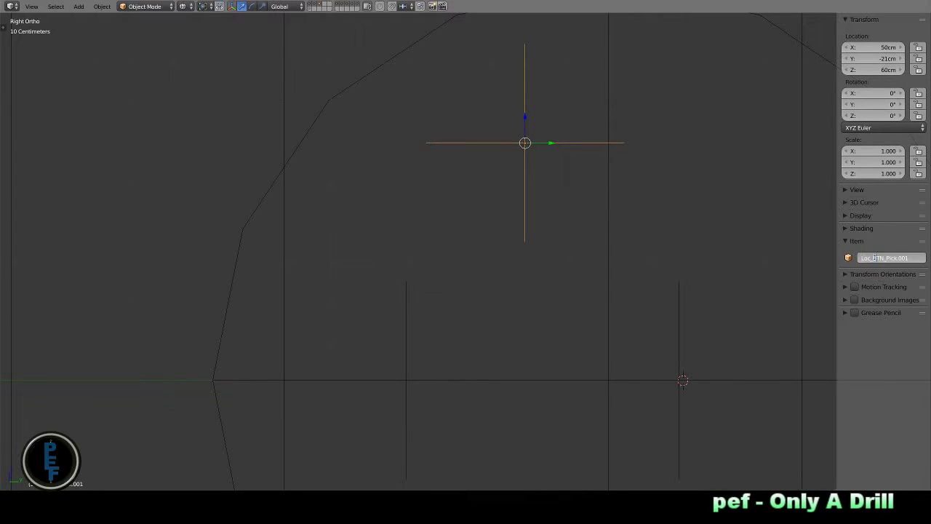
drag(873, 257, 905, 254)
text(P)
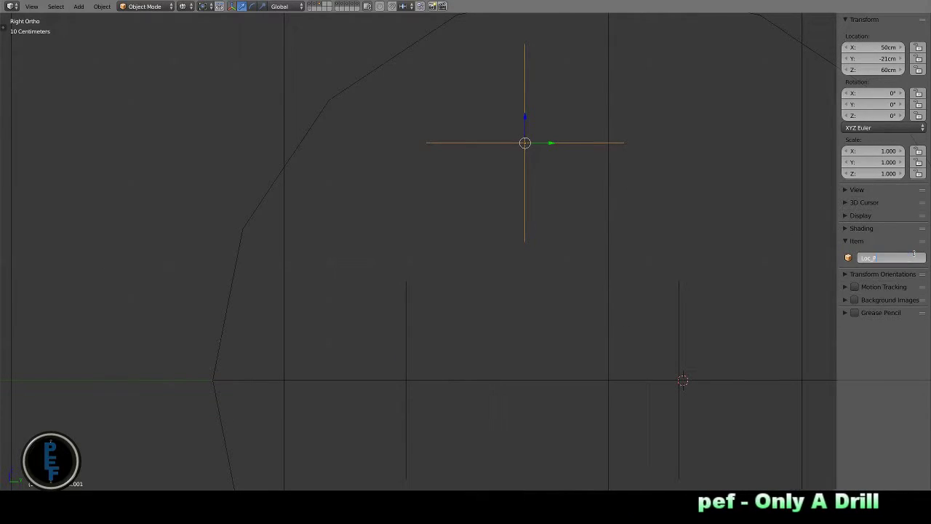
text(icked_Ship)
key(Return)
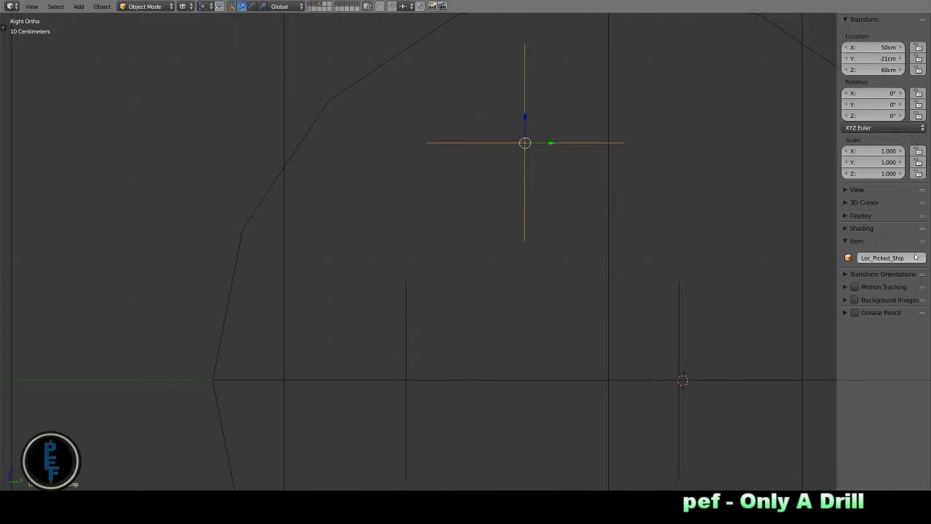
scroll(570, 244, down, 3)
scroll(570, 244, down, 2)
mouse_move(571, 248)
middle_down()
mouse_move(511, 251)
mouse_move(576, 274)
middle_up()
key(shift+s)
Step: Move the 3D cursor to the Vigil card and snap the Loc_Picked_Ship.001 empty onto it
click(568, 294)
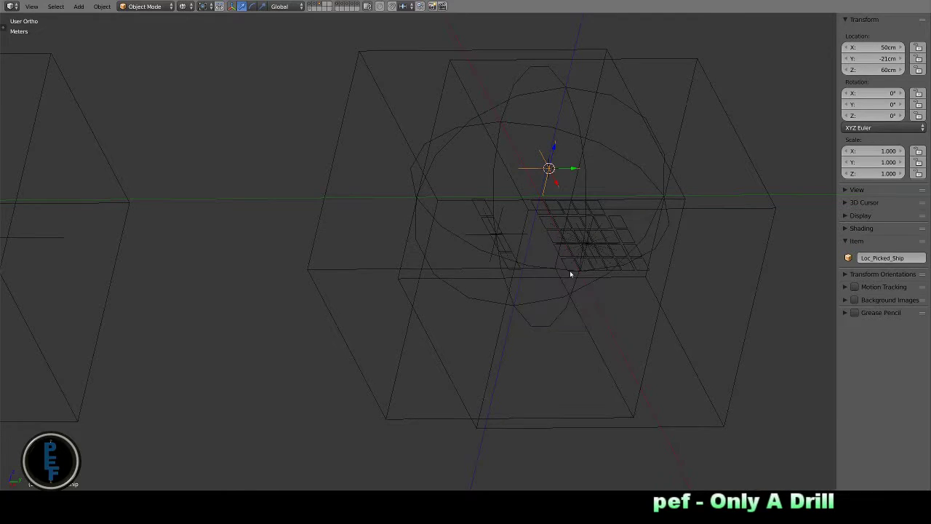
right_click(571, 273)
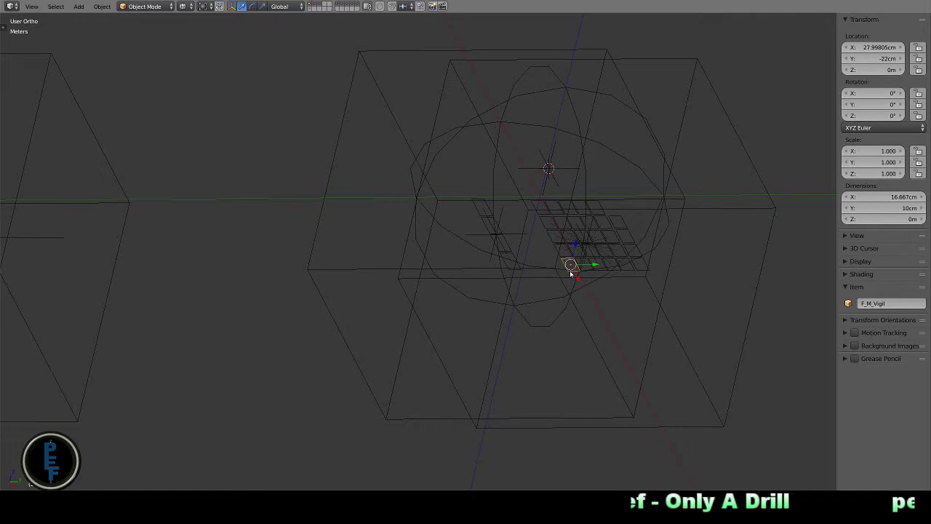
key(shift+a)
key(Escape)
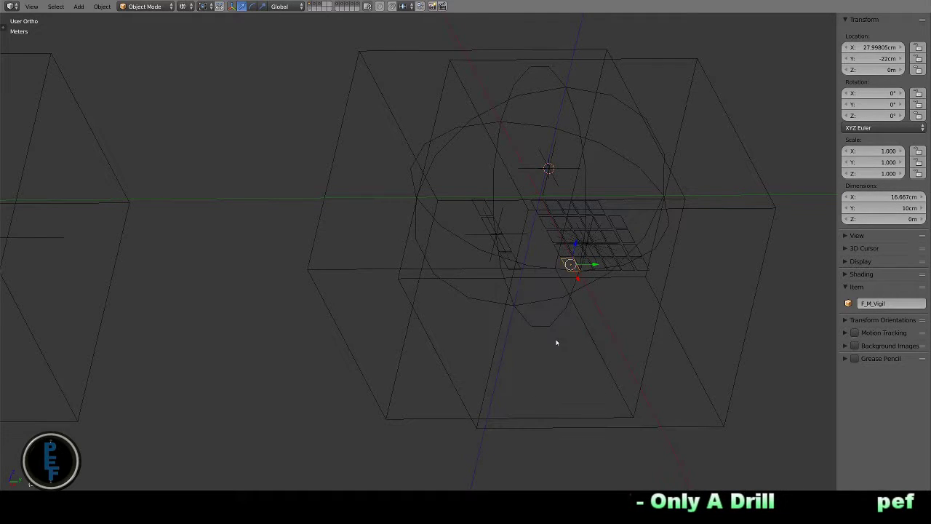
key(shift+s)
click(557, 339)
right_click(556, 168)
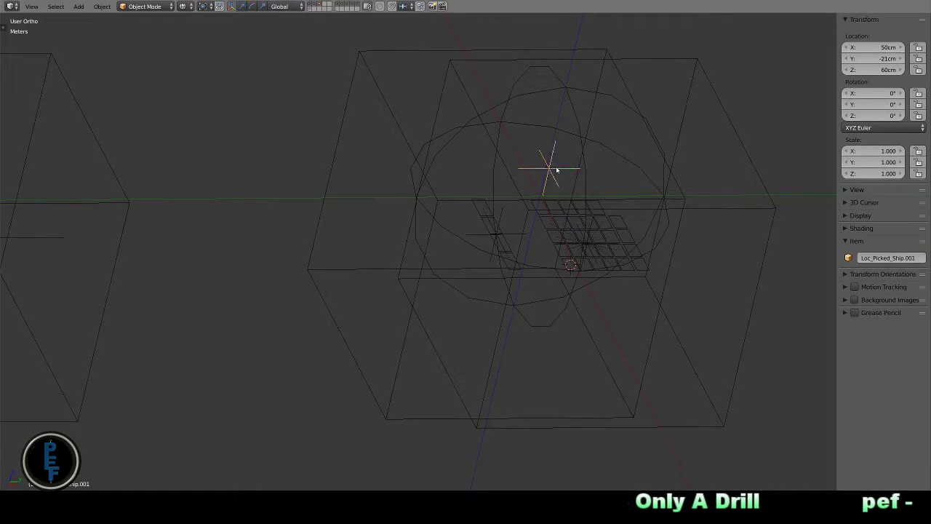
key(shift+s)
click(545, 153)
Step: Snap the F_M_Vigil card onto Loc_Picked_Ship at X -13cm, Y -39cm, Z 60cm
key(ctrl+space)
right_click(563, 171)
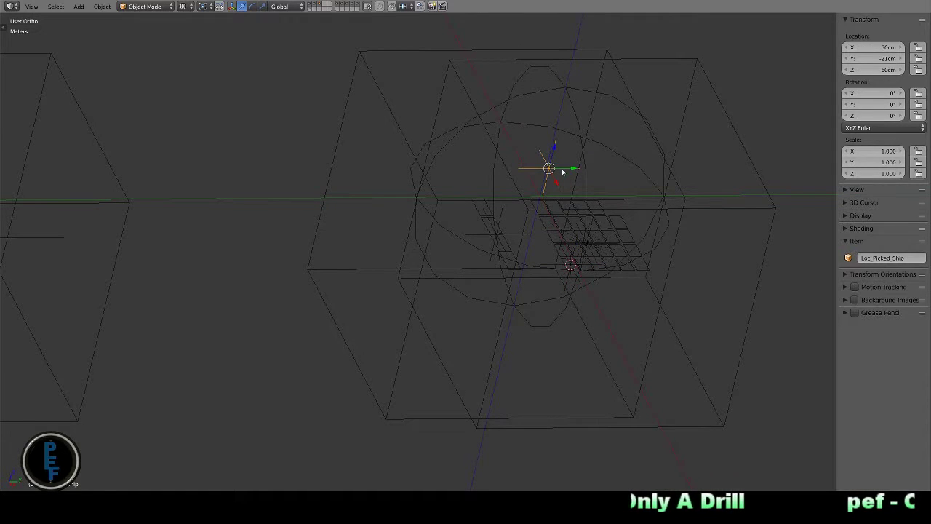
key(shift+s)
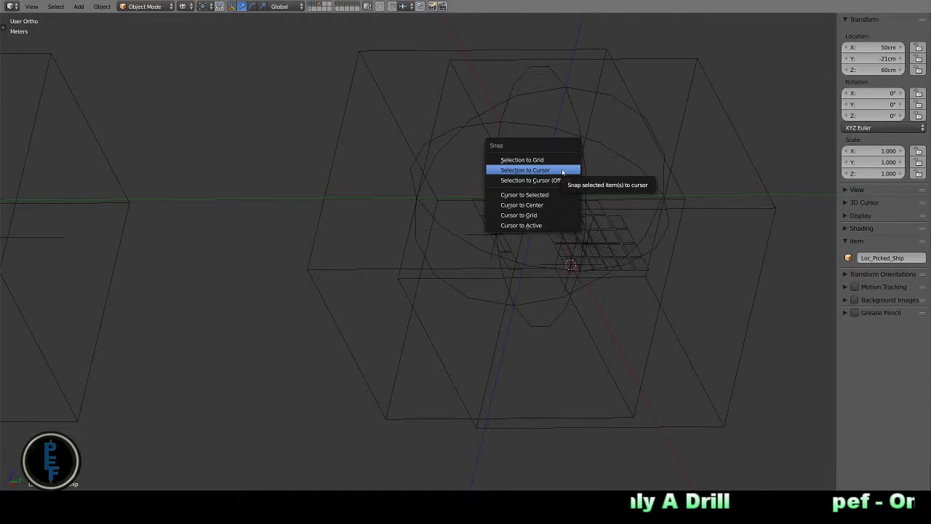
click(566, 193)
right_click(566, 267)
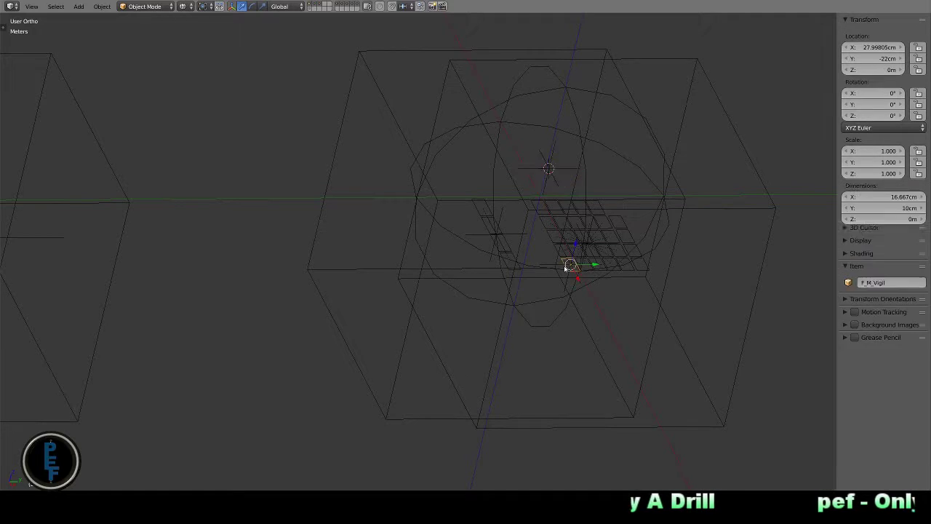
key(shift+s)
click(563, 241)
key(KP_0)
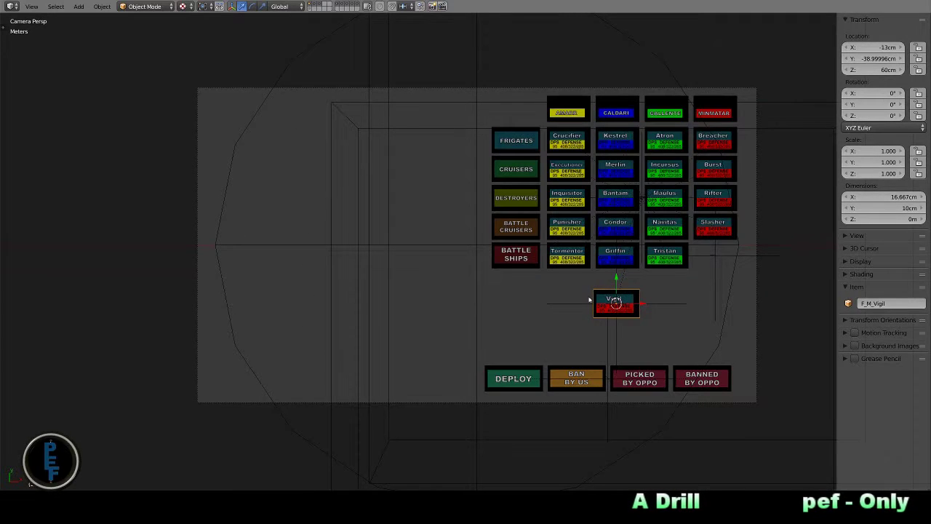
Step: Select the Loc_Picked_Ship marker and raise it on Z to 1.9 m
key(KP_3)
right_click(544, 182)
shift+middle_drag(544, 187, 491, 315)
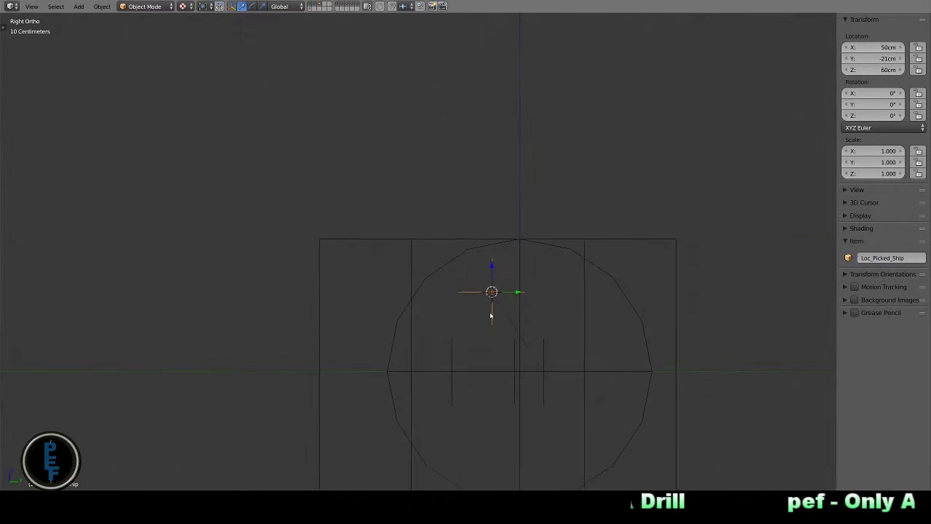
key(g)
key(z)
click(491, 120)
key(KP_0)
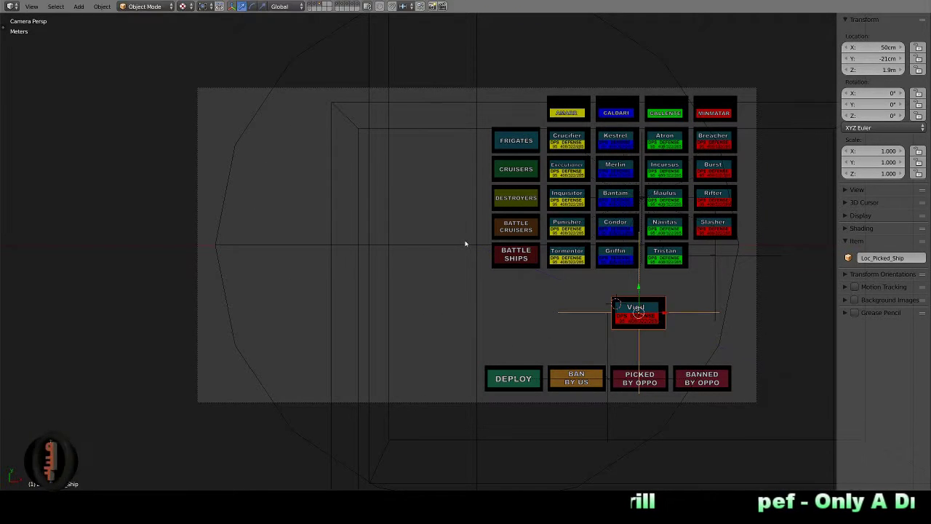
Step: Raise the Loc_Picked_Ship marker further on Z to about 5.43 m
key(g)
key(z)
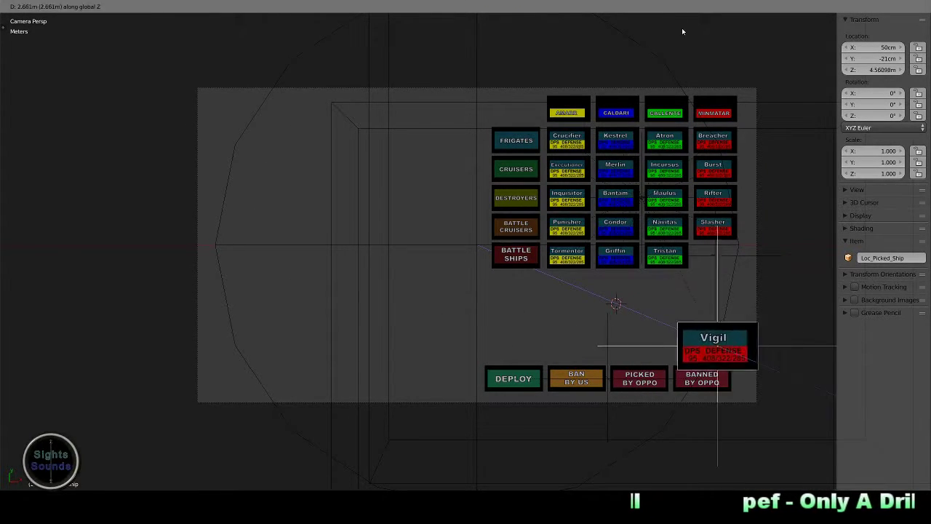
click(711, 67)
key(KP_3)
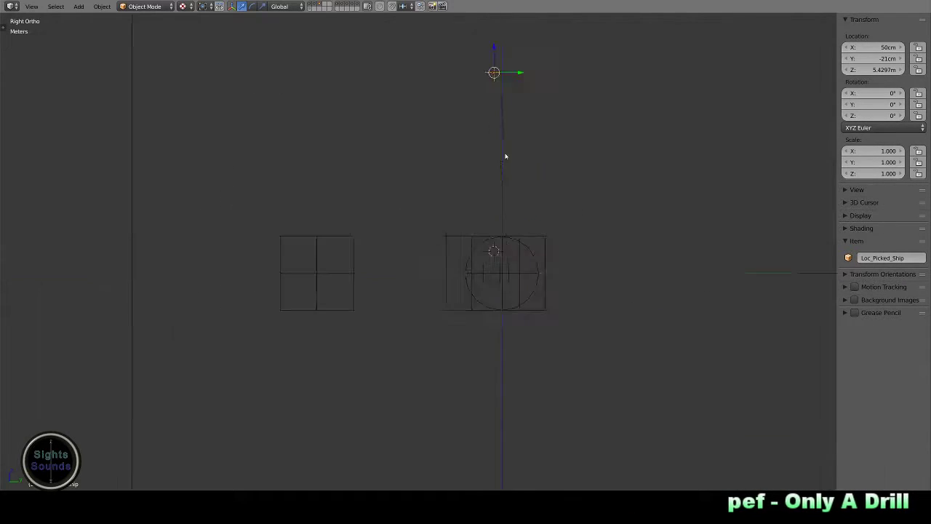
scroll(490, 252, up, 6)
Step: Reposition the marker along Y using a snap, ending at Y -5cm
key(g)
click(490, 247)
scroll(459, 218, up, 5)
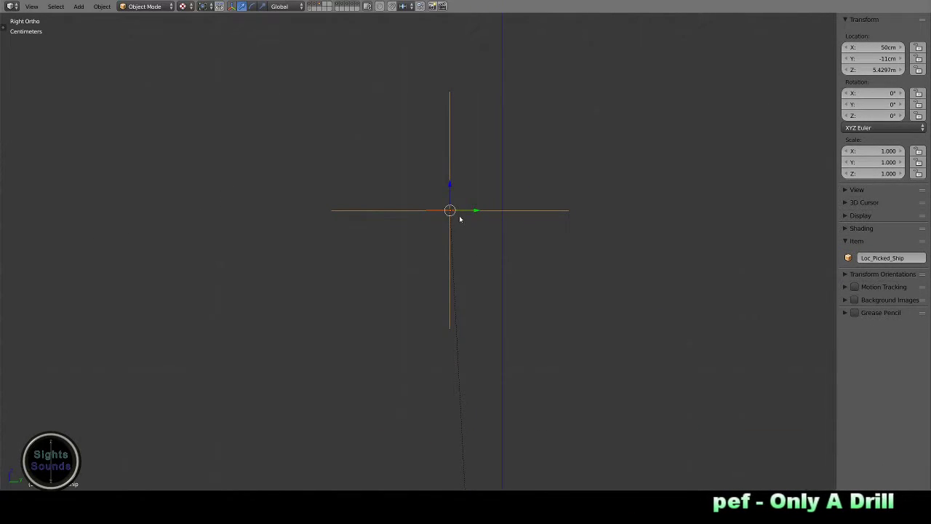
key(shift+s)
click(459, 207)
key(g)
key(y)
click(494, 210)
Step: Select the Vigil ship card and restore the full multi-editor layout
middle_drag(494, 211, 502, 216)
scroll(501, 216, down, 5)
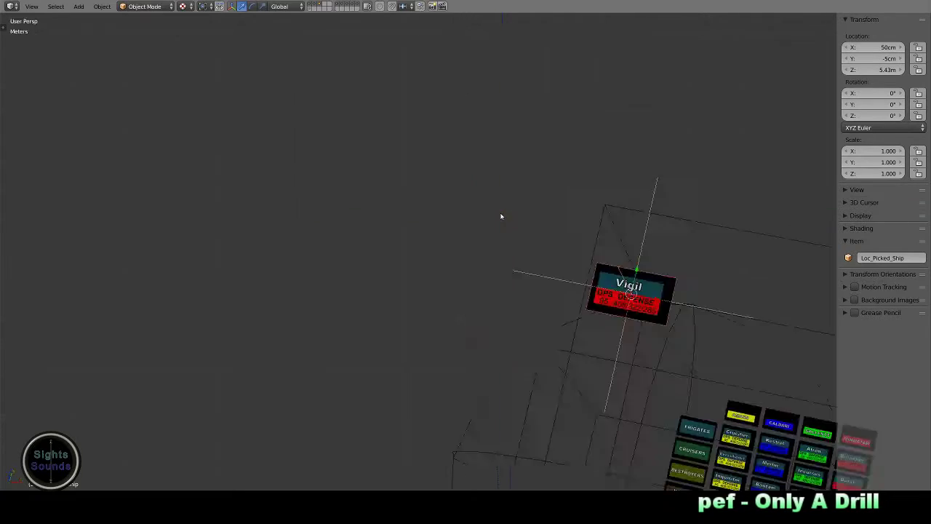
key(KP_3)
right_click(506, 209)
key(ctrl+Up)
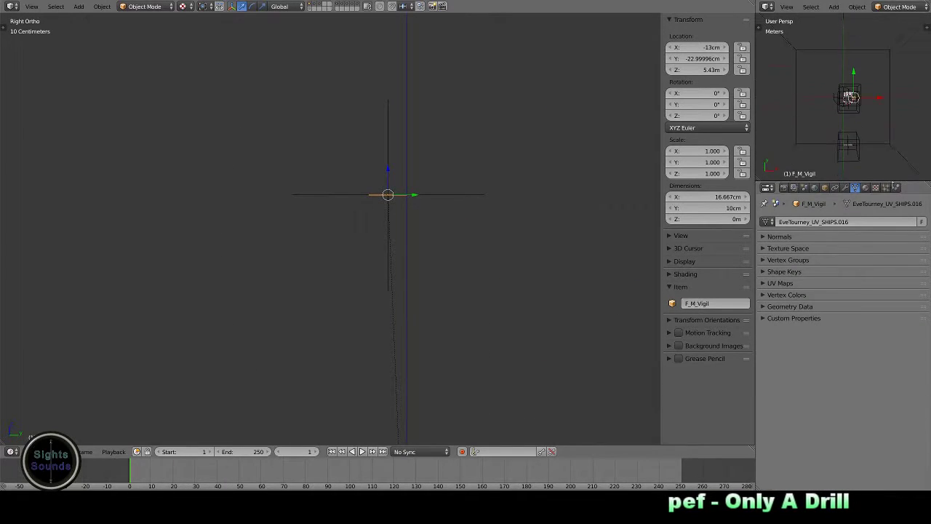
Step: Enlarge the preview viewport and show the textured camera view in it
drag(907, 90, 905, 202)
key(KP_0)
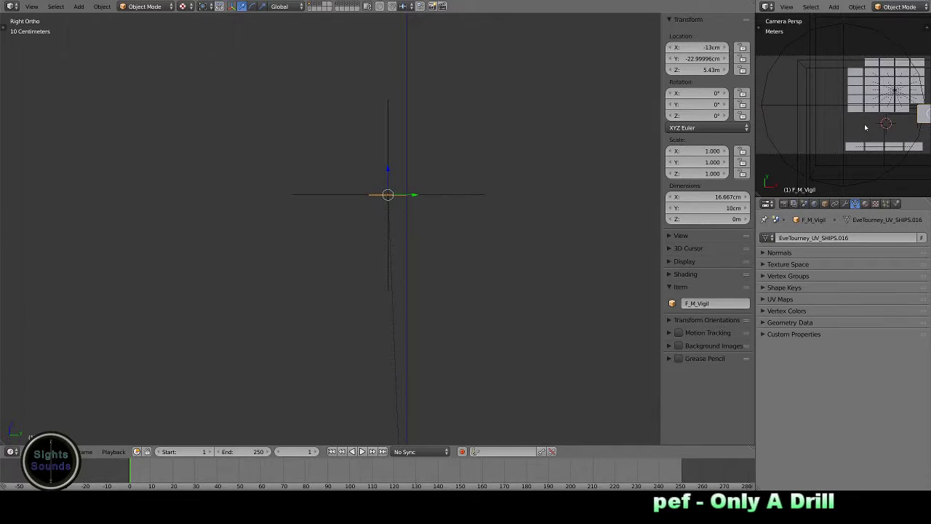
key(alt+z)
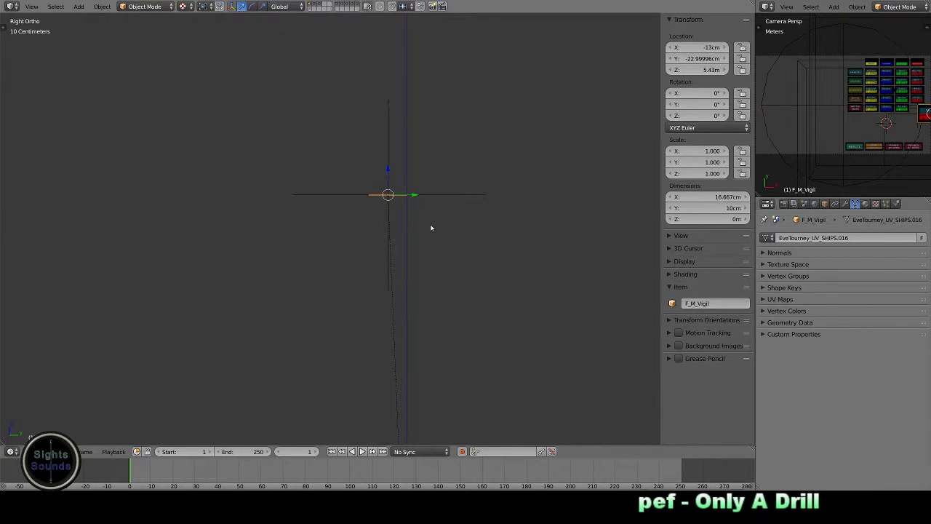
Step: Move the Vigil card beneath the ship grid, checking it from the front and camera views
key(g)
click(405, 228)
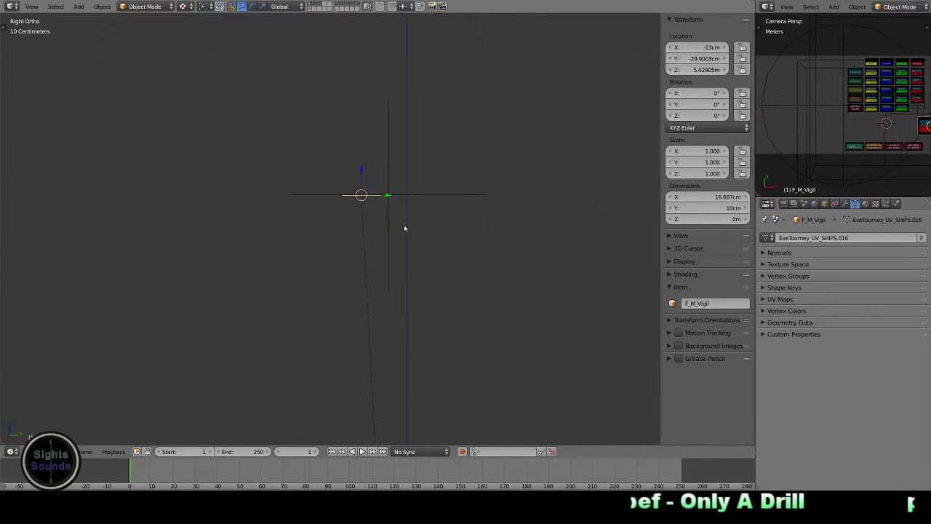
key(KP_1)
key(g)
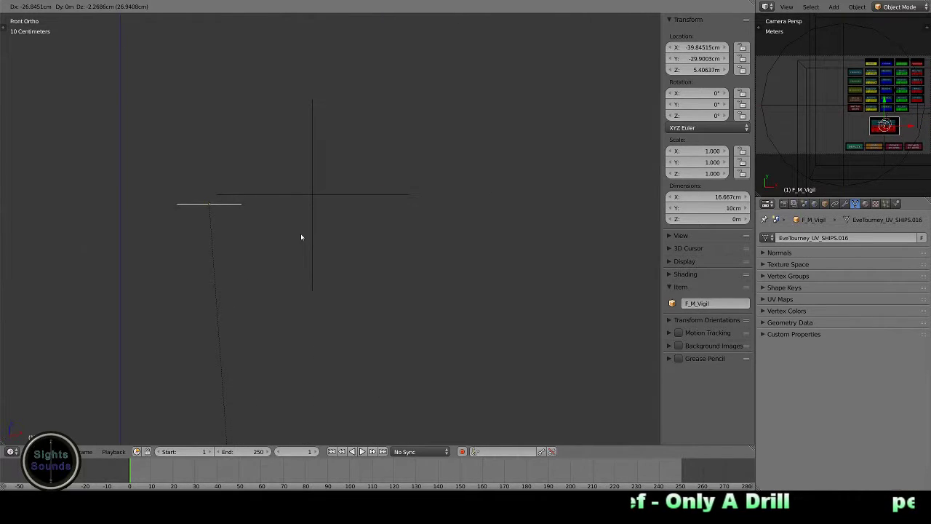
click(307, 235)
key(KP_0)
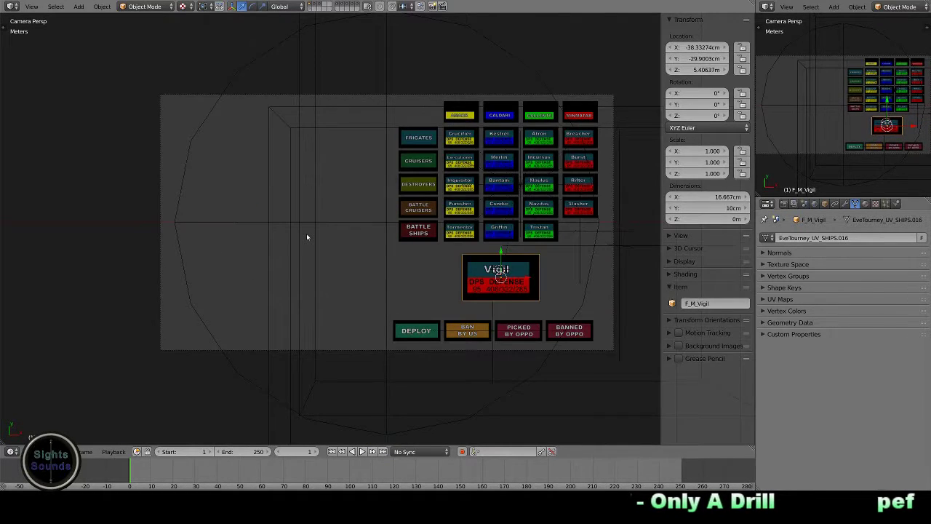
Step: Deselect all, hide the sidebar and fit the camera frame in a full-screen 3D view
key(a)
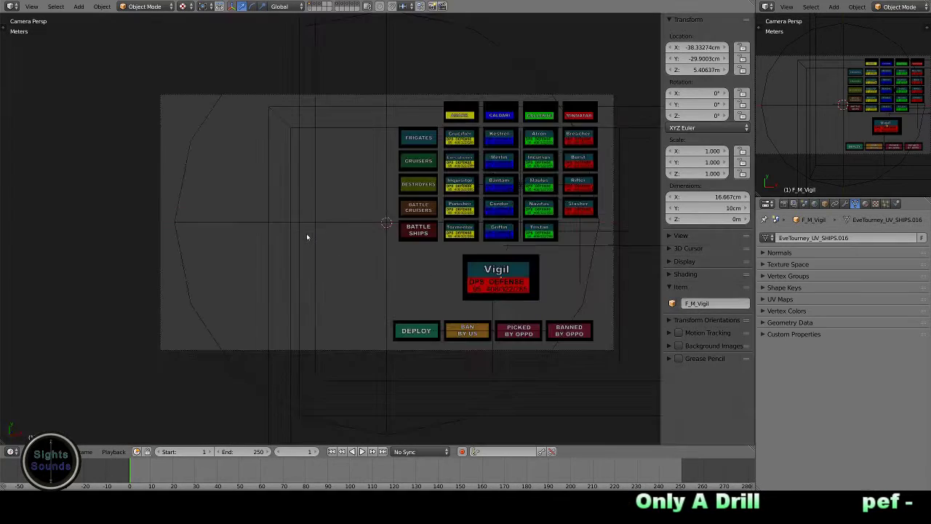
scroll(437, 282, up, 2)
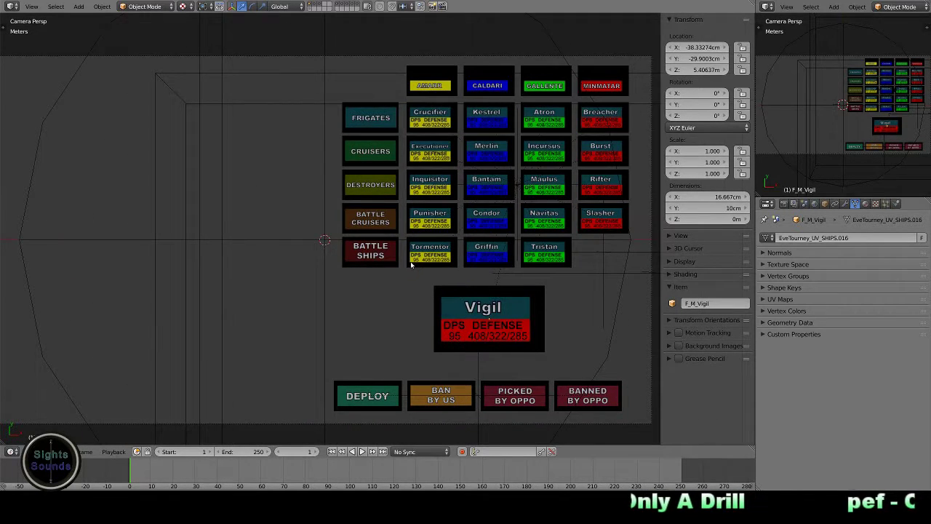
key(n)
key(ctrl+Up)
key(Home)
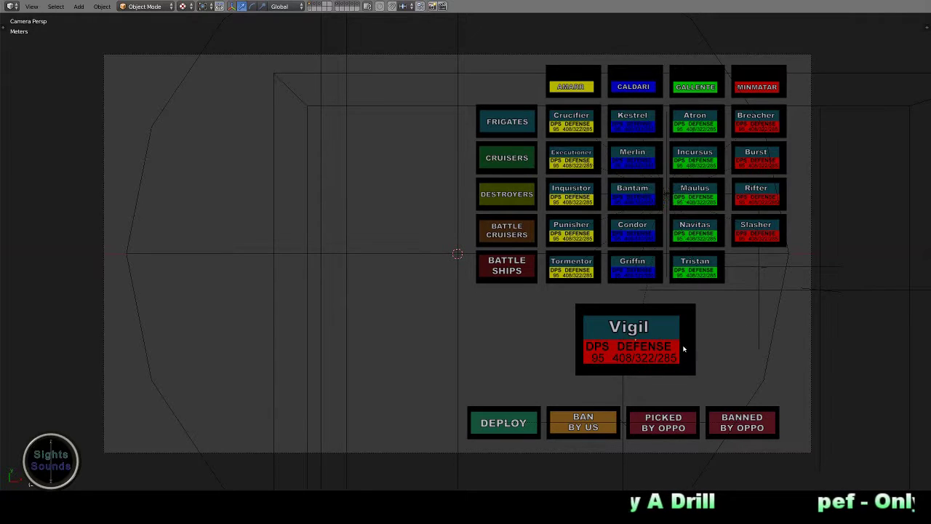
Step: Close the music folder window and browse through Art into the Eve_NT folders
right_click(758, 288)
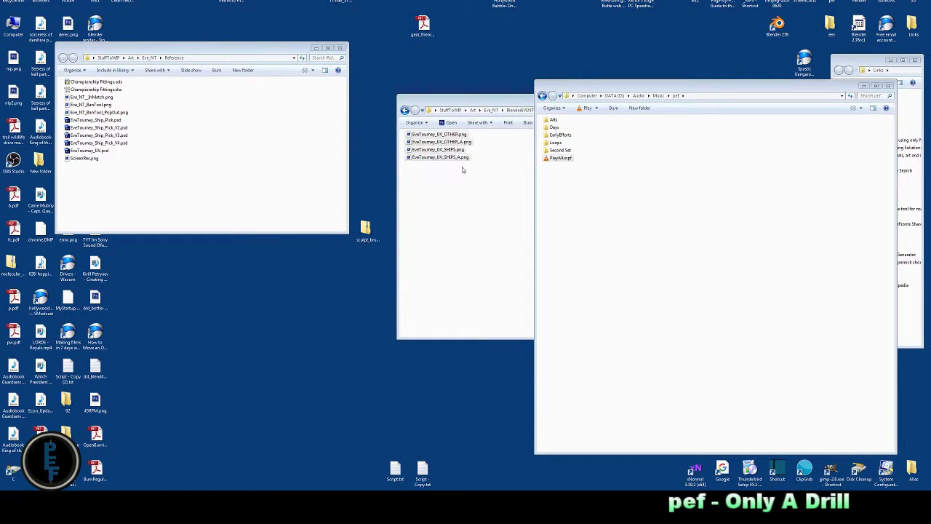
click(888, 85)
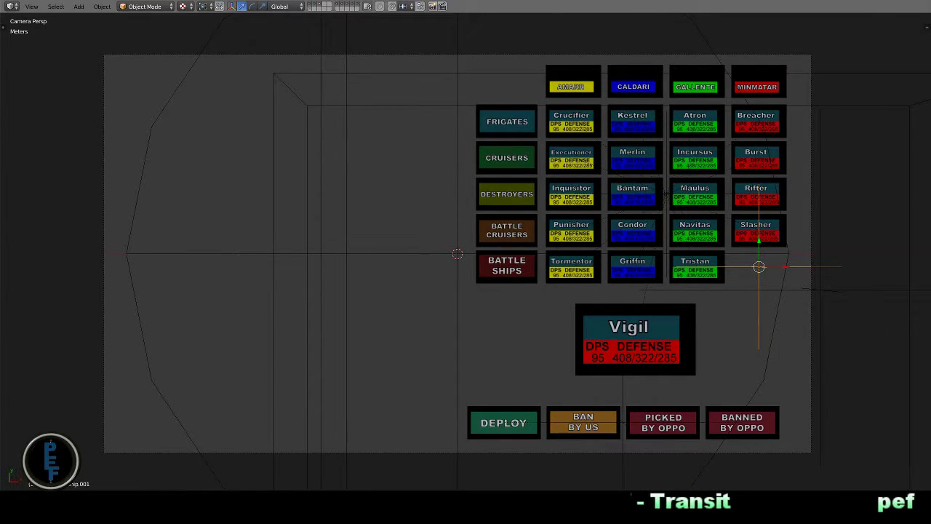
double_click(420, 141)
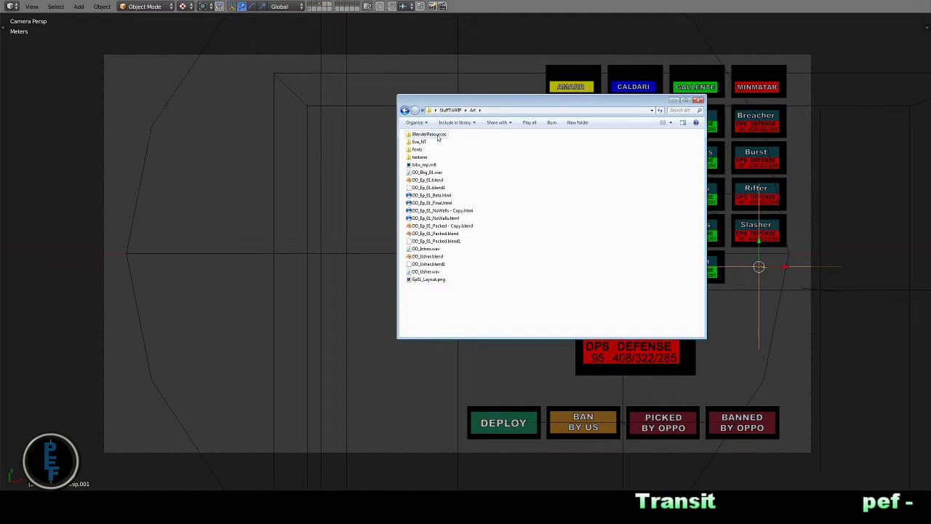
double_click(437, 141)
key(BackSpace)
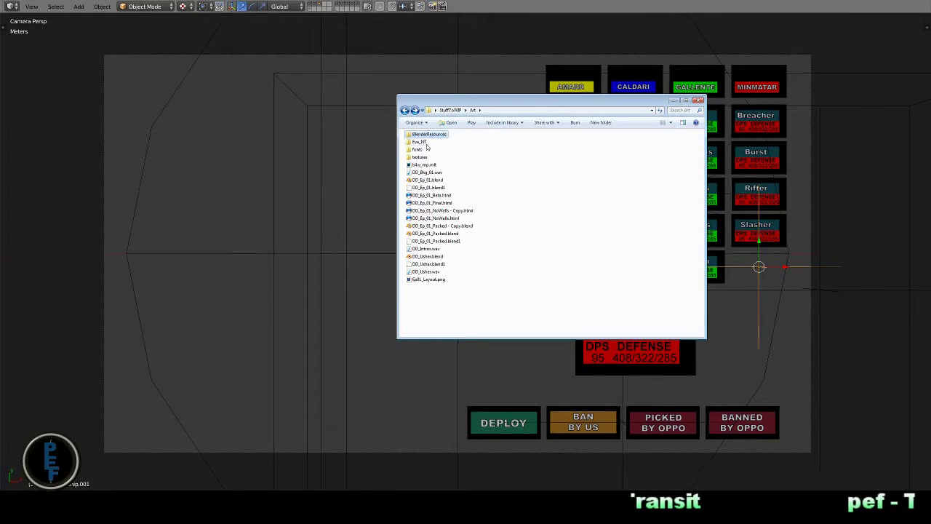
double_click(429, 158)
double_click(429, 134)
Step: Switch to List view, go to Eve_NT > Reference and open EveTourney_UV.psd in Photoshop
right_click(450, 205)
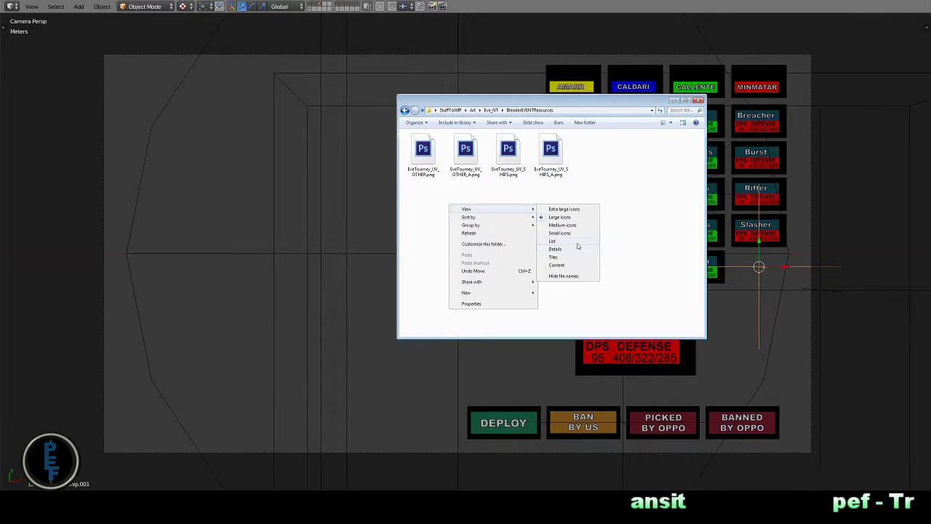
click(555, 241)
key(BackSpace)
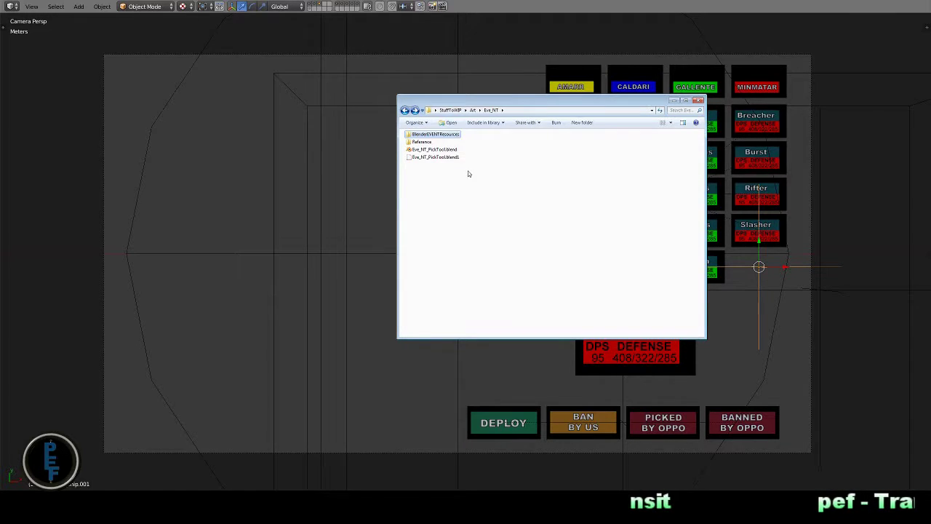
double_click(429, 142)
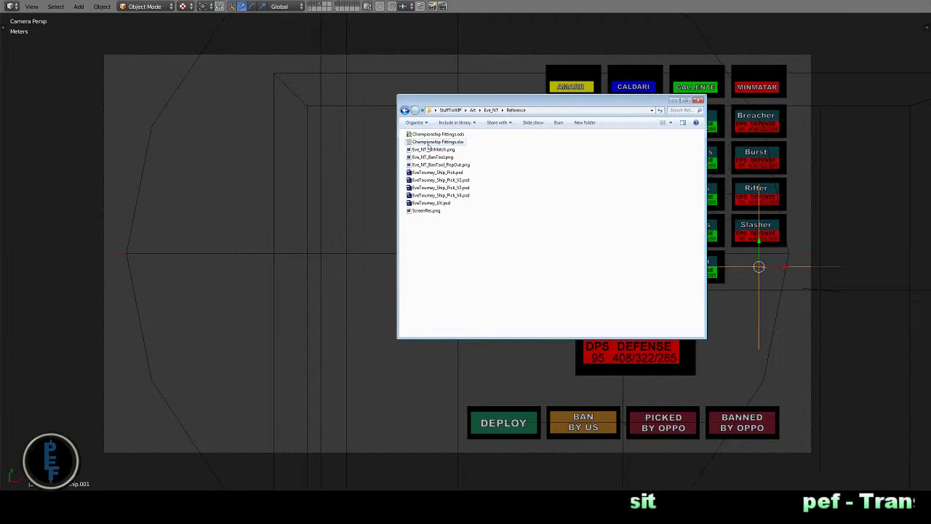
click(432, 204)
double_click(432, 203)
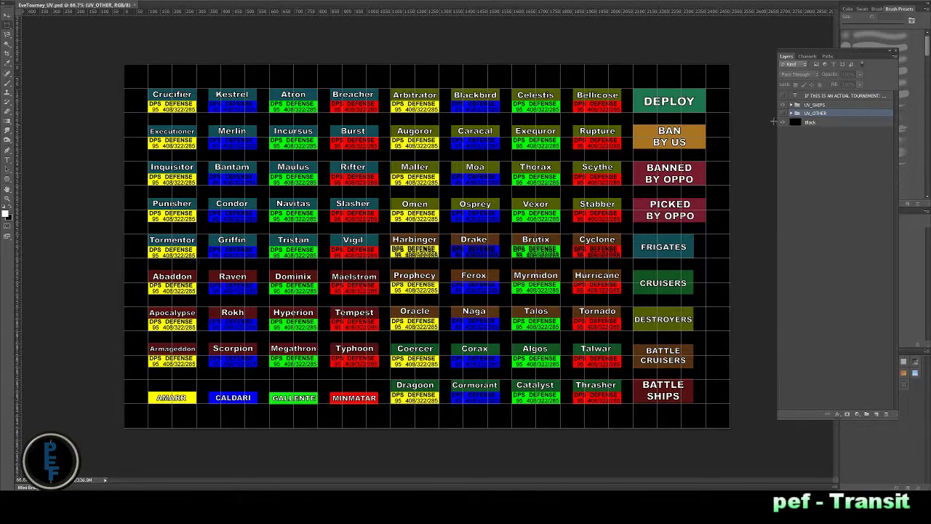
Step: Show the UV_OTHER artwork and expand the UV_SHIPS group and its PICKS subgroup
click(783, 113)
click(783, 105)
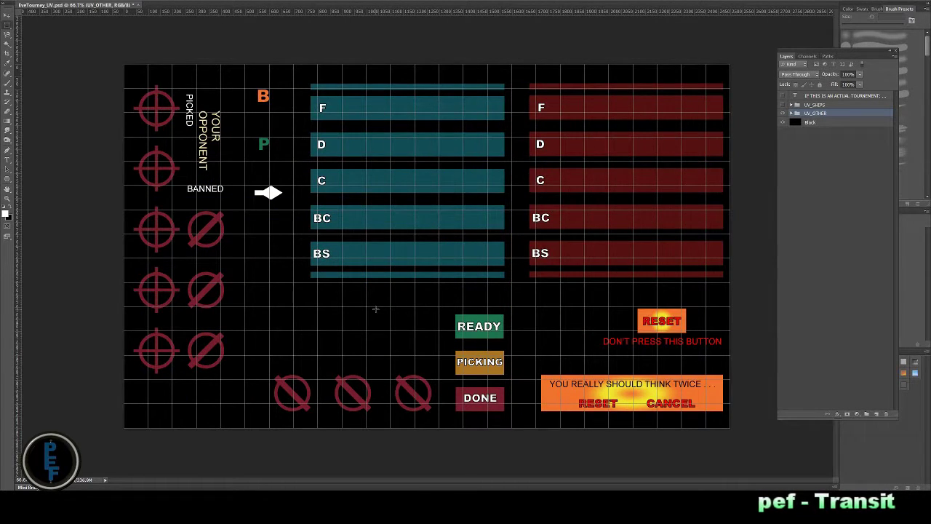
click(782, 106)
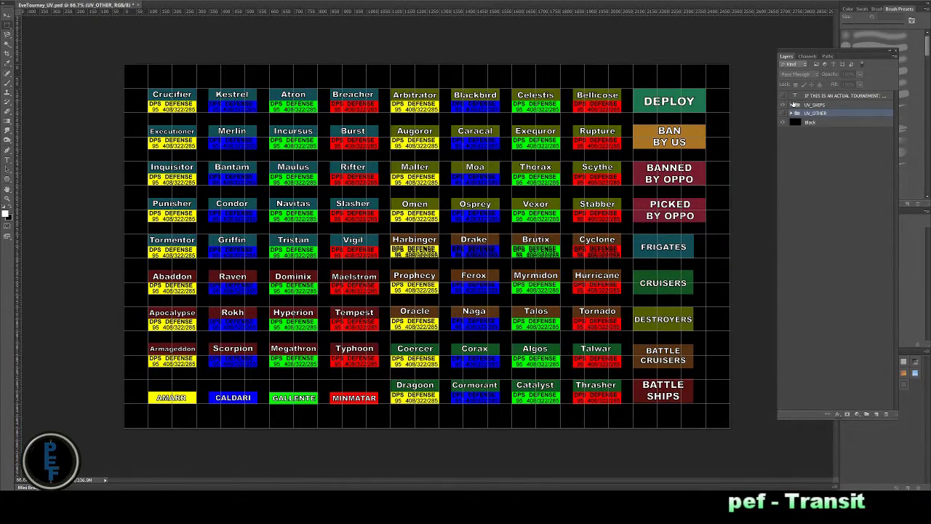
click(791, 106)
click(803, 129)
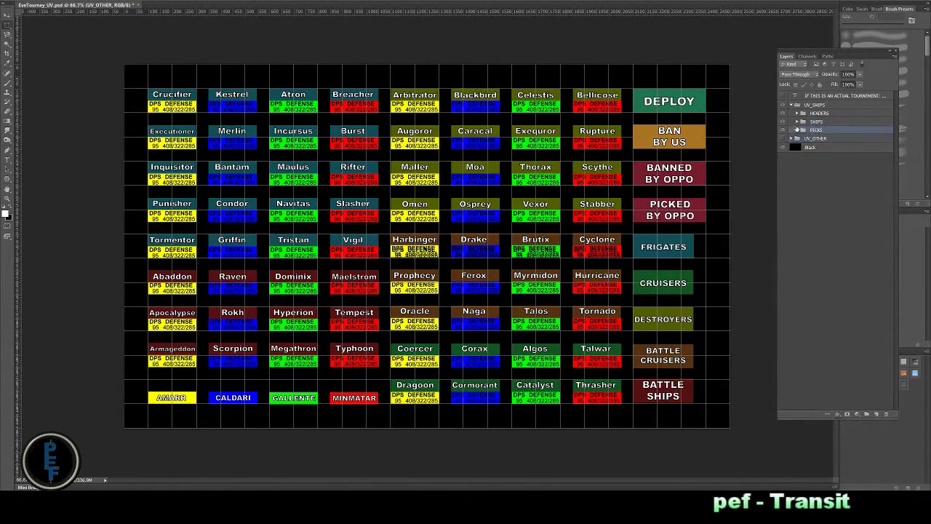
Step: Duplicate the two DEPLOY layers from PICKS and move the copies into UV_OTHER
click(797, 130)
double_click(829, 139)
shift+click(829, 149)
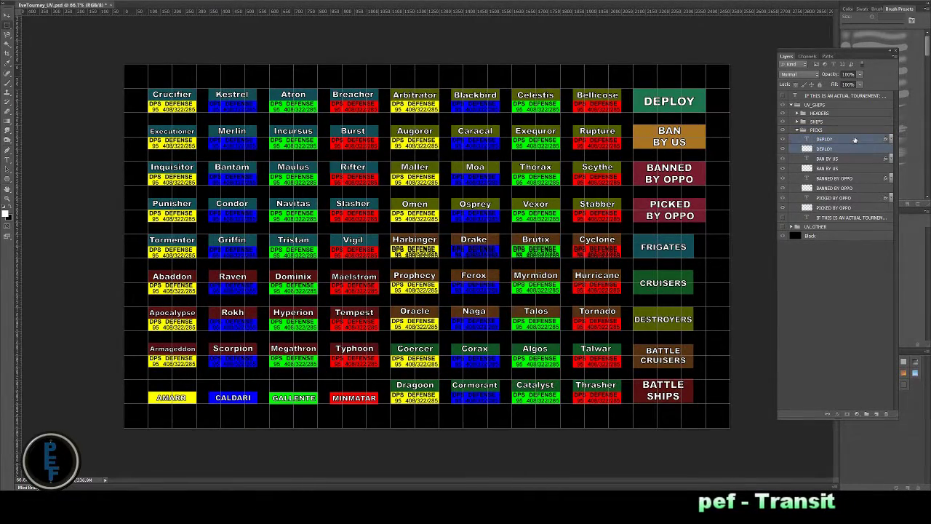
drag(829, 149, 878, 415)
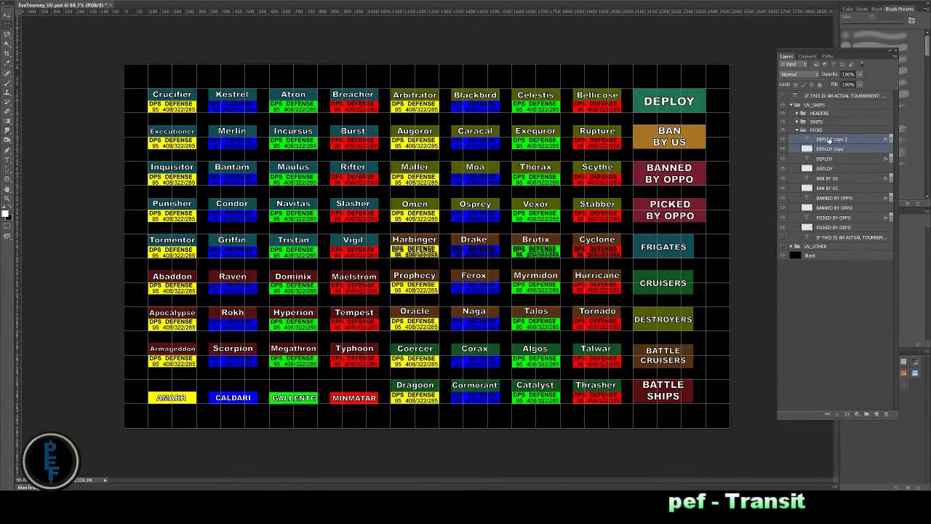
click(829, 139)
shift+click(829, 148)
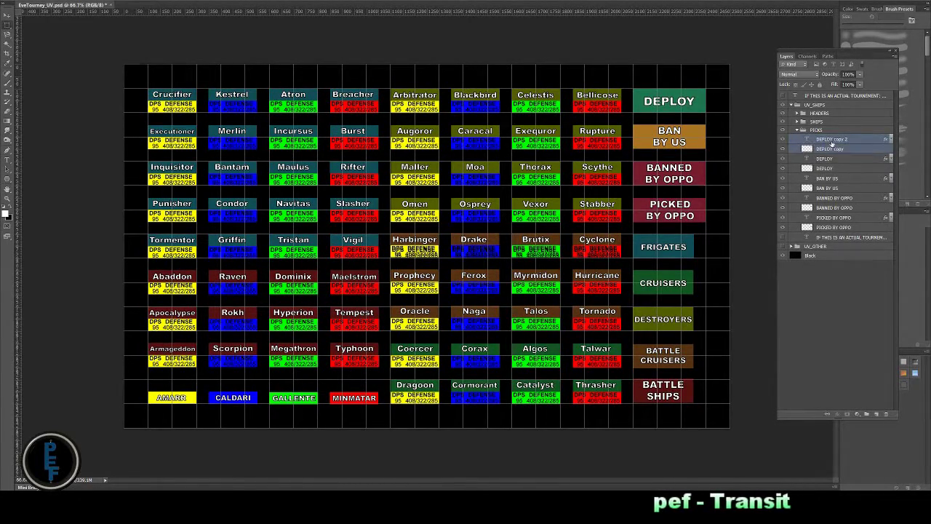
key(Delete)
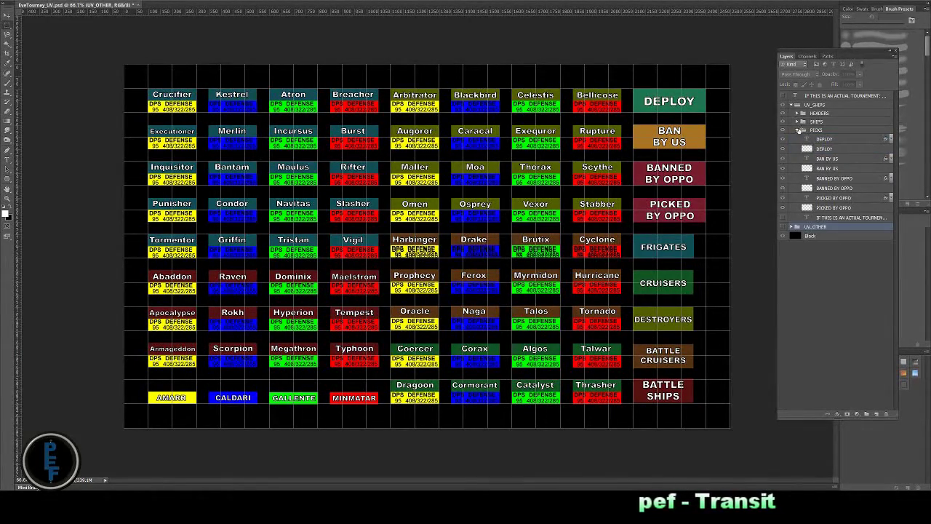
Step: Collapse PICKS and UV_SHIPS, hide the ship grid, and select the DEPLOY copies in UV_OTHER
click(796, 129)
click(792, 105)
click(782, 105)
click(792, 114)
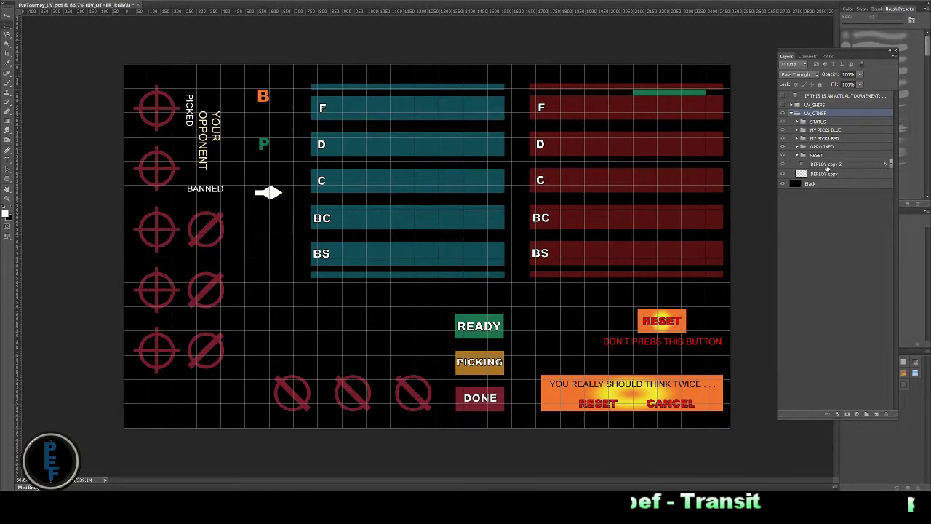
key(ctrl+z)
Step: Drag the copied DEPLOY button to sit left of the READY button and fine-tune its position
key(v)
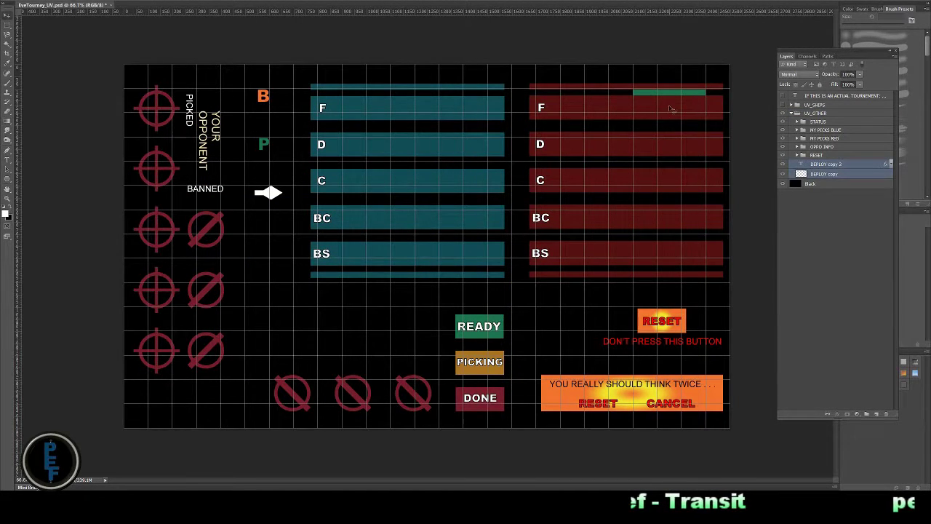
mouse_move(661, 109)
mouse_down()
mouse_move(315, 332)
mouse_move(316, 344)
mouse_move(293, 342)
mouse_move(362, 329)
mouse_up()
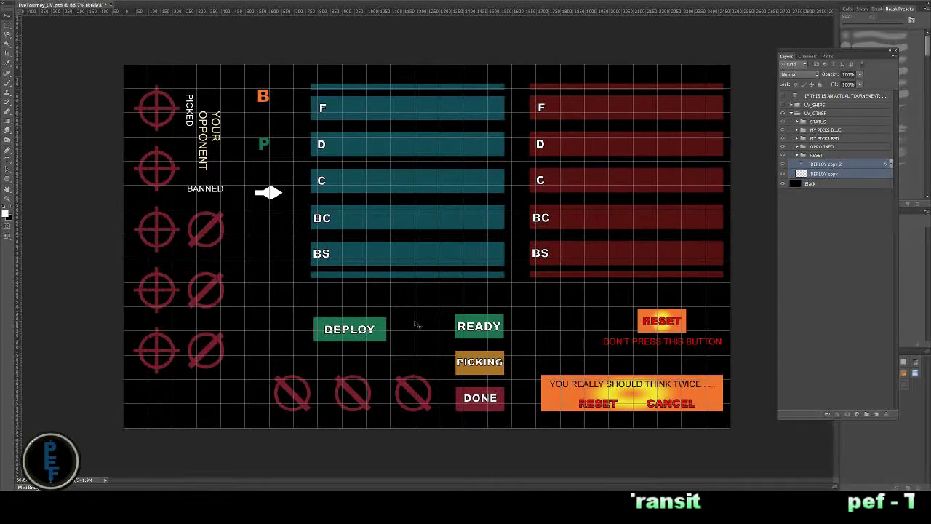
key(ctrl+plus)
key(ctrl+plus)
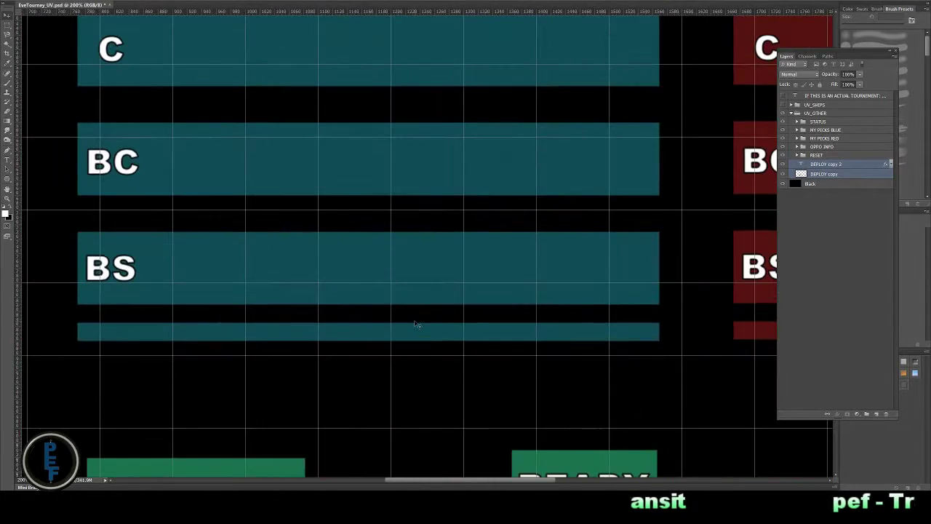
scroll(349, 263, down, 3)
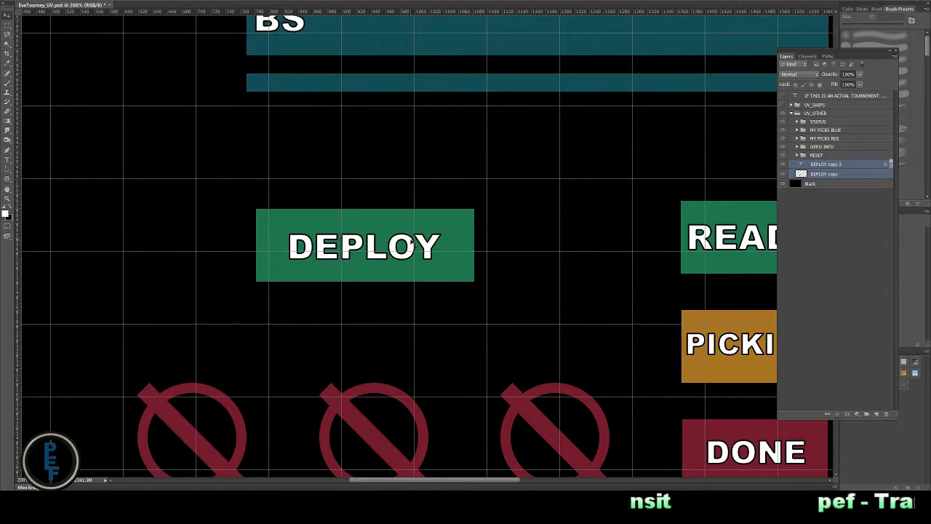
mouse_move(413, 247)
mouse_down()
mouse_move(352, 213)
mouse_move(394, 216)
mouse_up()
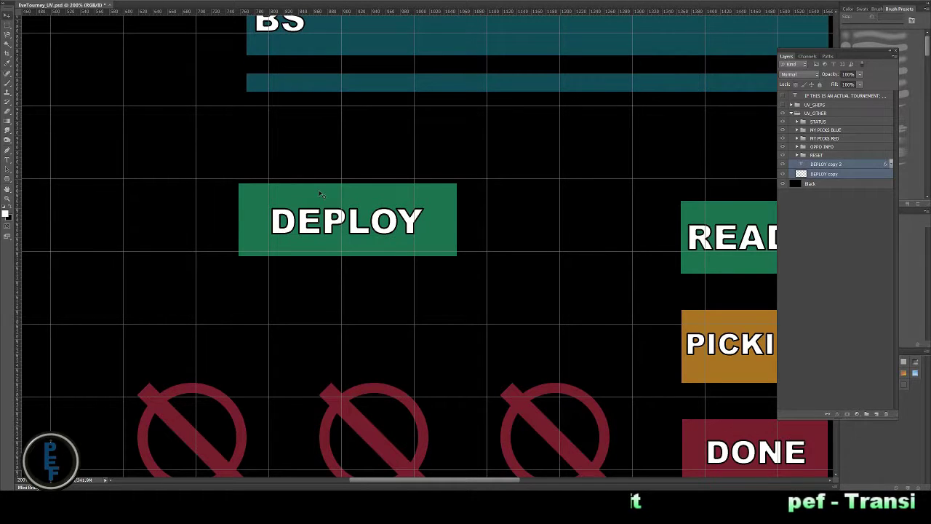
drag(319, 193, 321, 225)
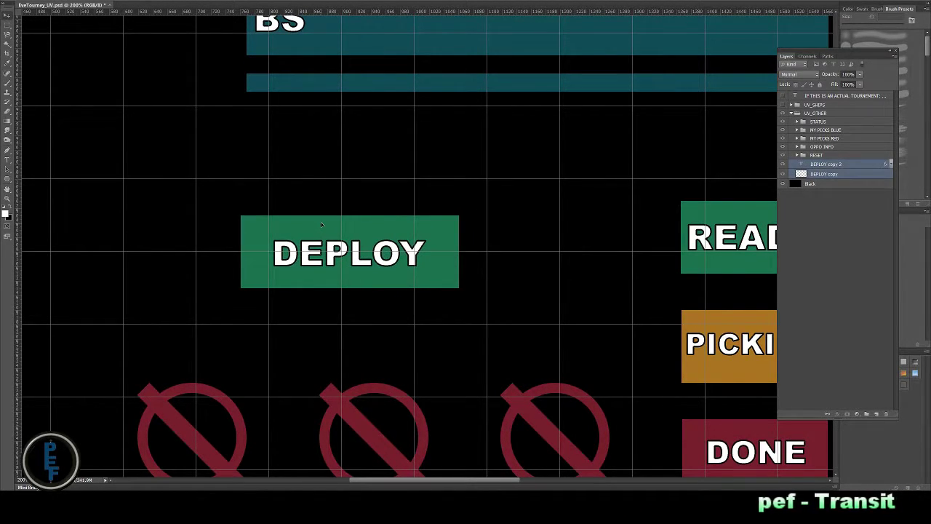
scroll(321, 222, down, 1)
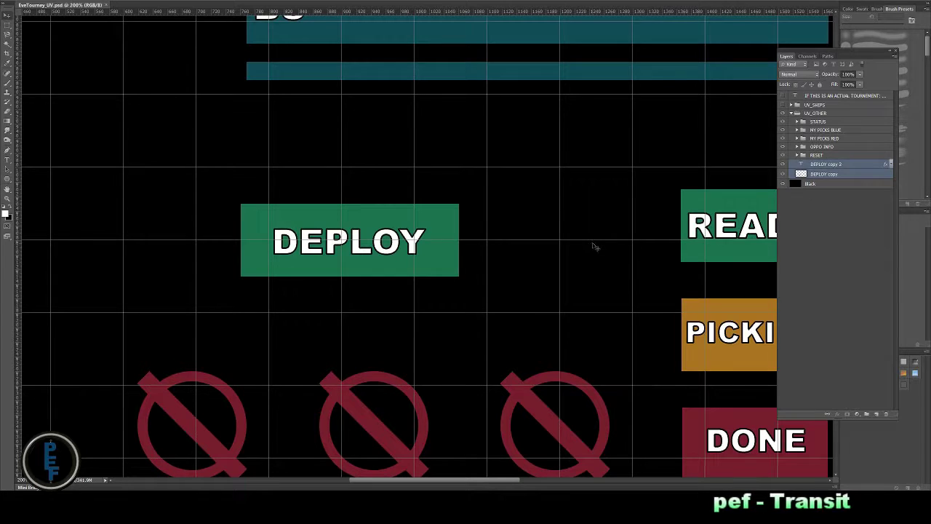
Step: Export the artwork as PNG, overwriting EveTourney_UV_OTHER.png
key(ctrl+alt+shift+s)
click(510, 318)
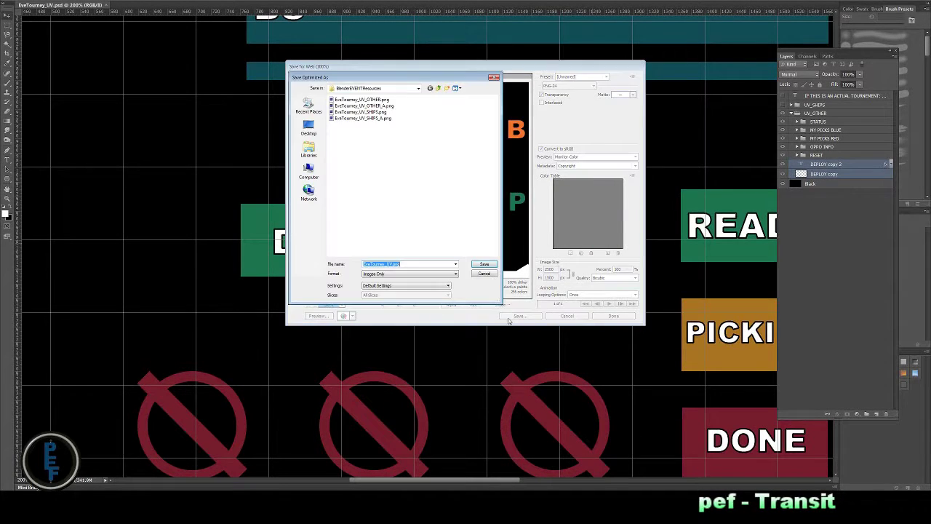
click(362, 99)
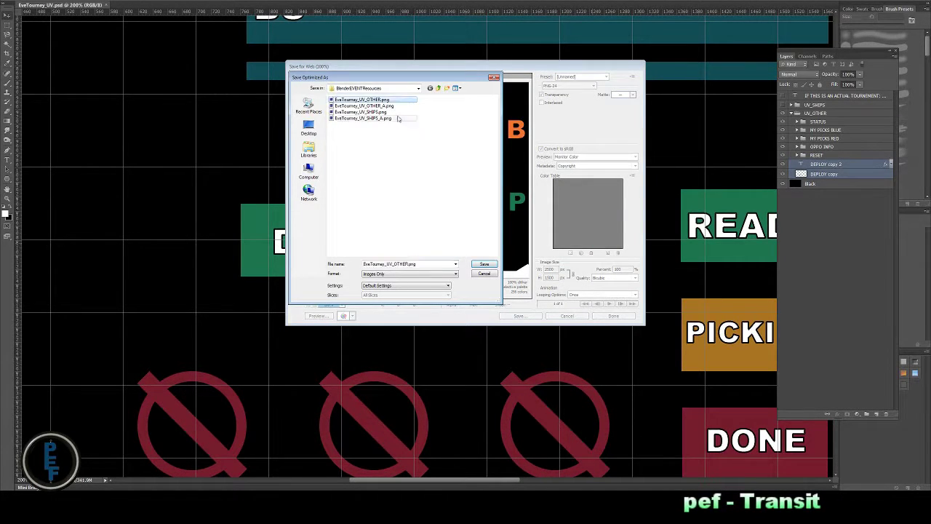
click(483, 263)
click(512, 209)
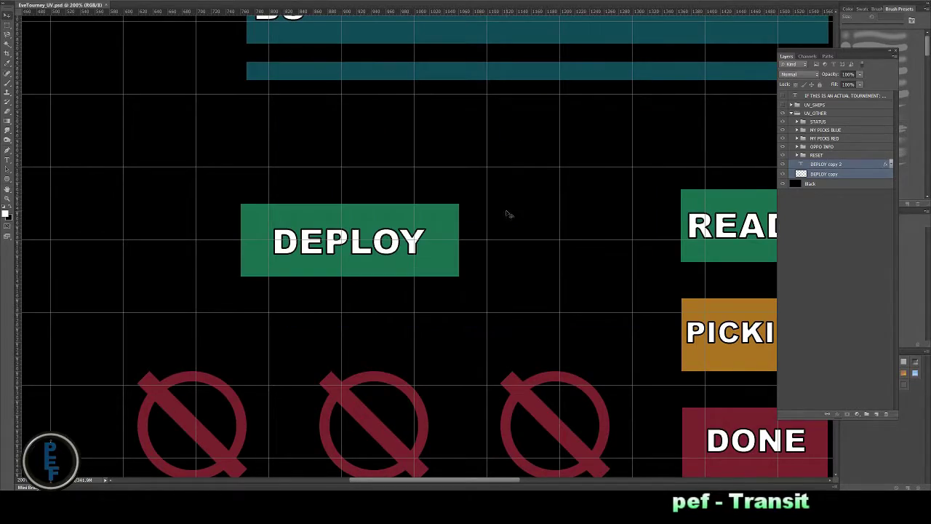
Step: Hide the black background and overwrite EveTourney_UV_OTHER_A.png with the transparent version
click(782, 183)
key(ctrl+shift+alt+s)
click(510, 317)
click(364, 106)
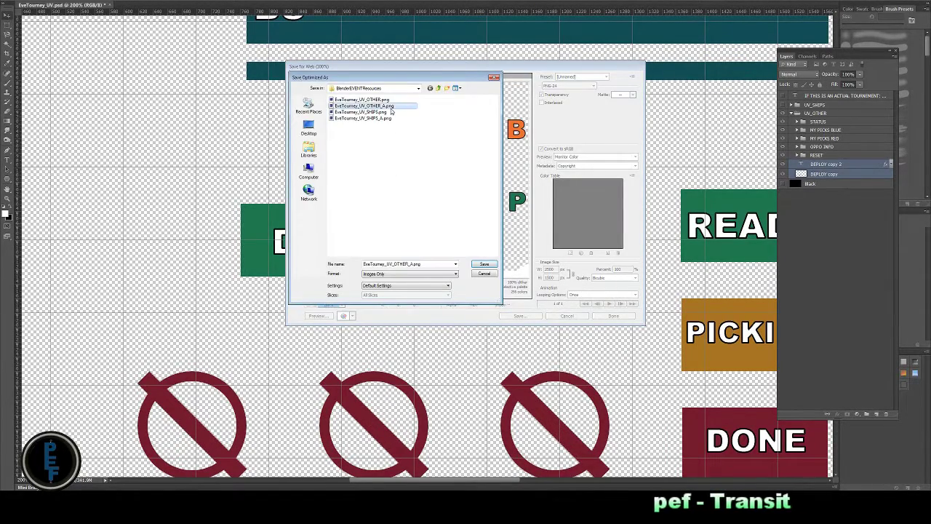
click(484, 263)
click(513, 210)
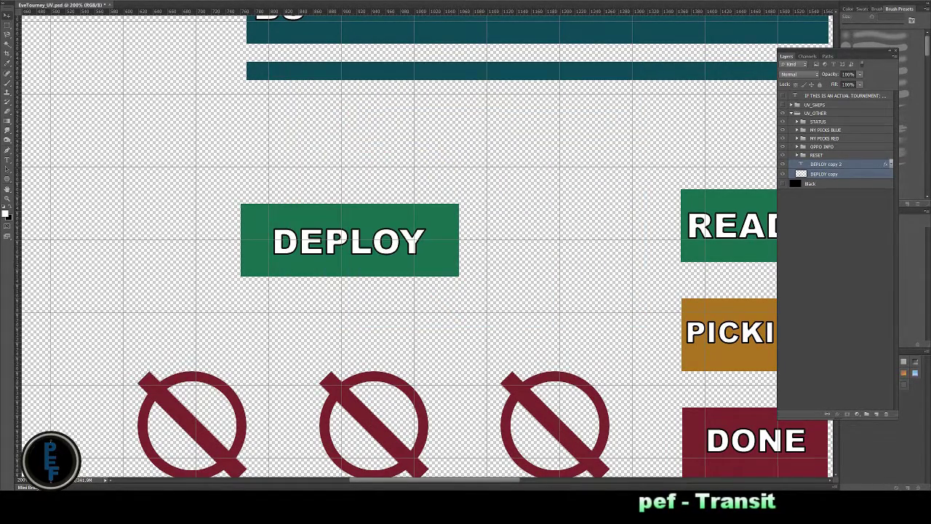
key(ctrl+w)
click(441, 209)
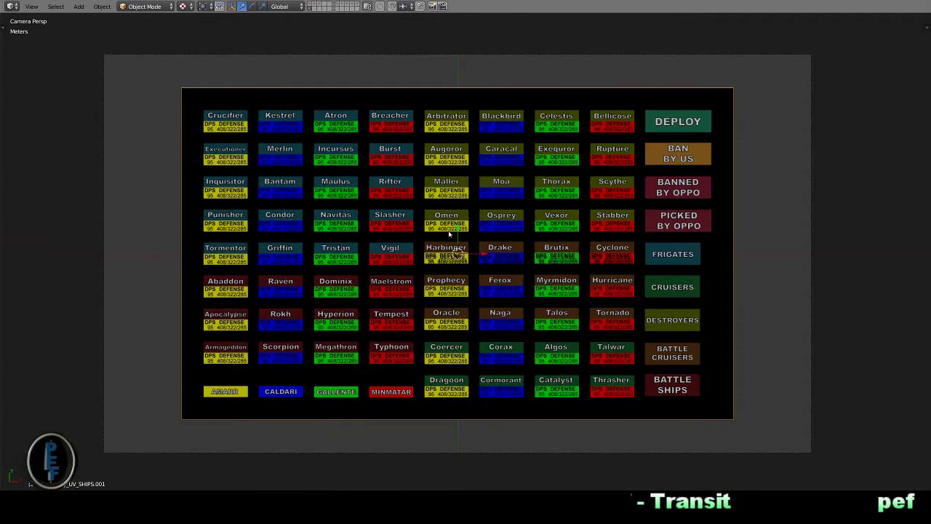
Step: Delete the ship board and import EveTourney_UV_OTHER.png as an image plane
key(Delete)
key(shift+a)
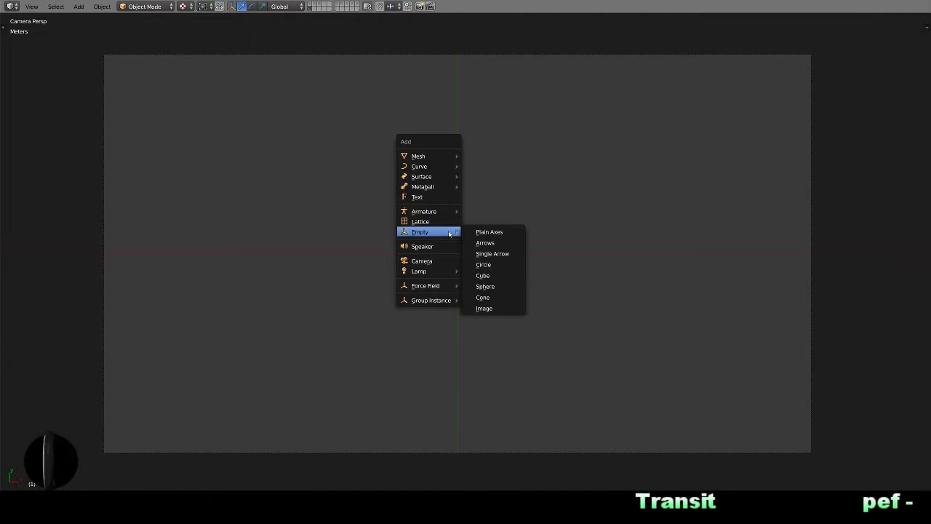
click(499, 271)
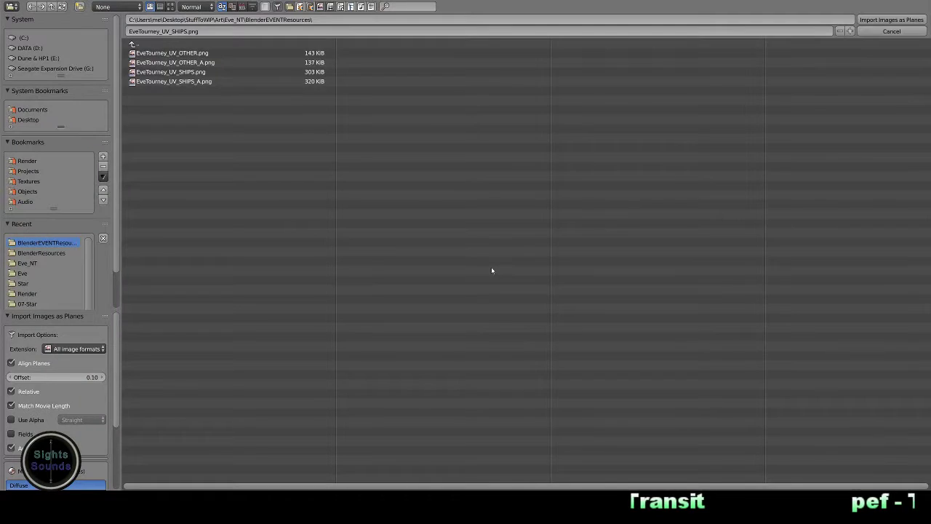
double_click(218, 53)
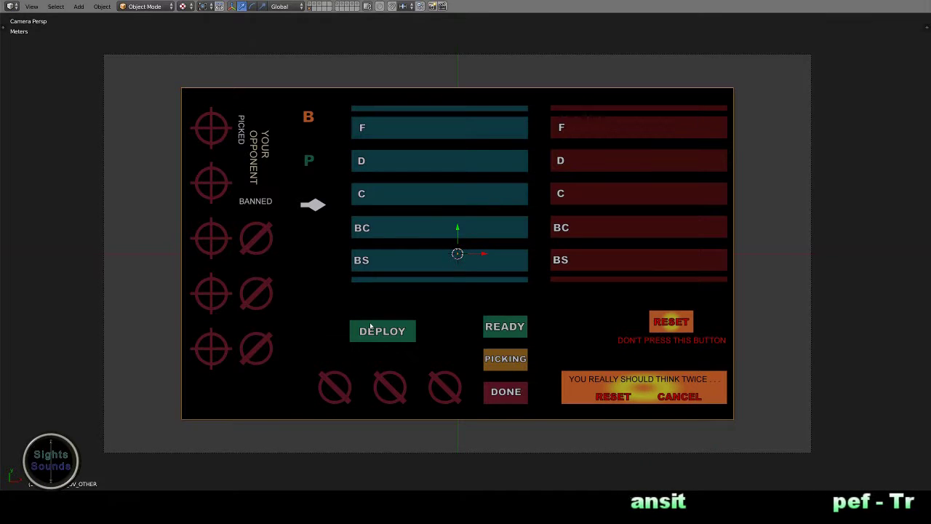
Step: In Edit Mode, add 23 vertical loop cuts across the plane, leaving them centered
key(Tab)
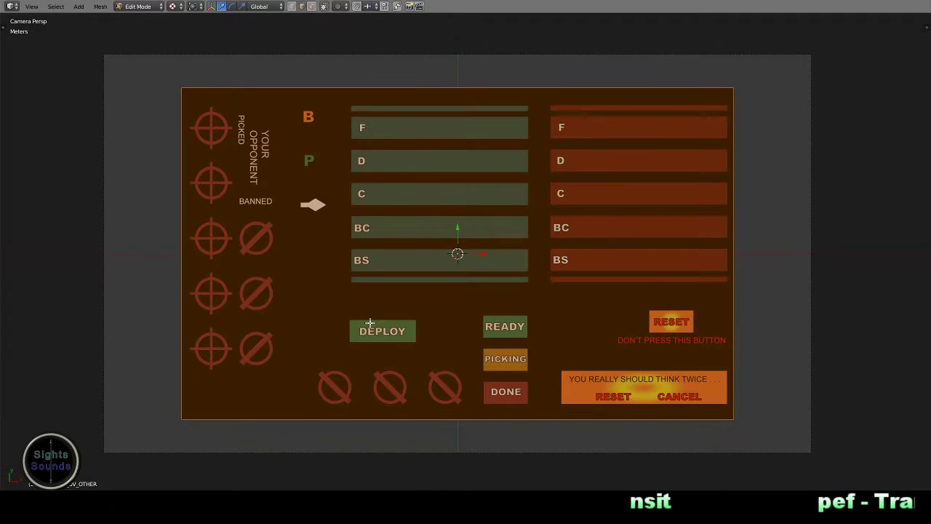
key(ctrl+r)
scroll(465, 92, up, 1)
scroll(465, 91, up, 1)
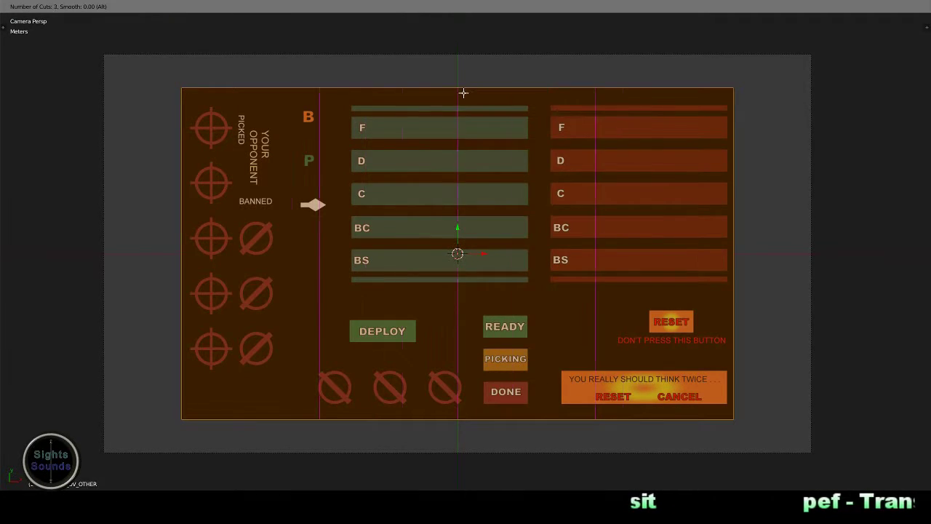
scroll(464, 93, up, 1)
scroll(462, 95, up, 3)
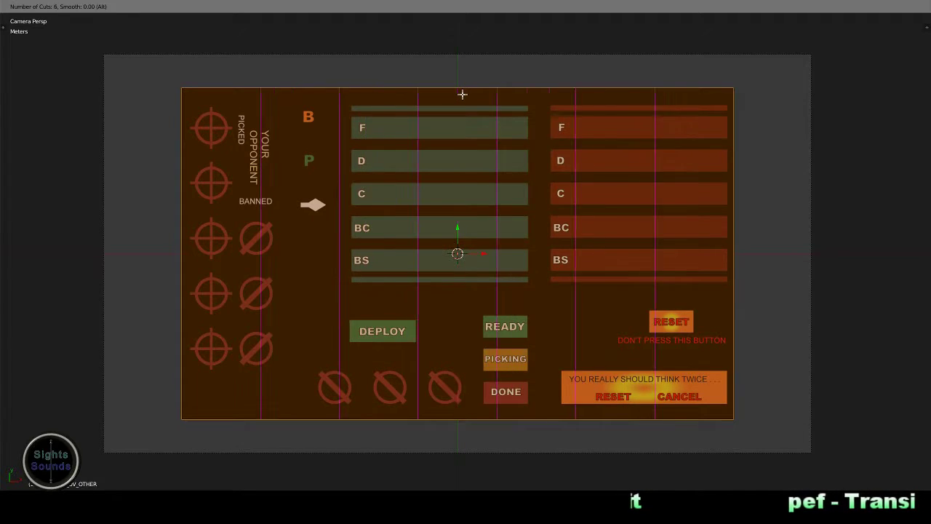
scroll(462, 94, up, 3)
scroll(462, 95, up, 3)
scroll(462, 95, up, 3)
scroll(461, 95, up, 3)
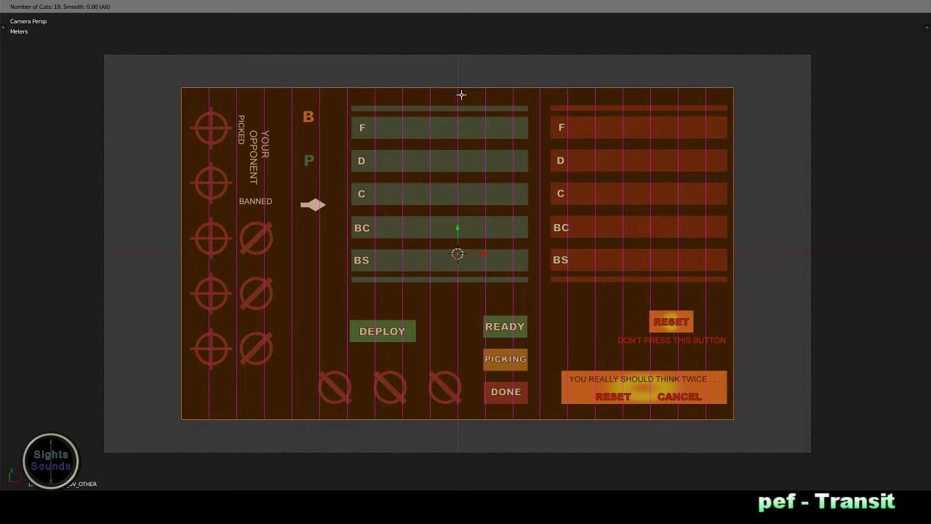
scroll(461, 95, up, 1)
scroll(461, 95, up, 2)
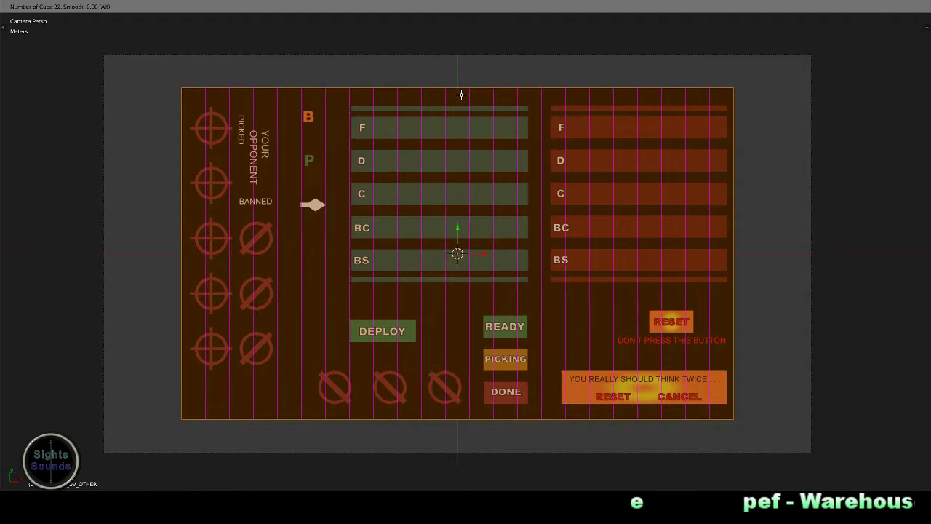
scroll(461, 95, up, 1)
scroll(461, 94, up, 1)
scroll(461, 94, up, 2)
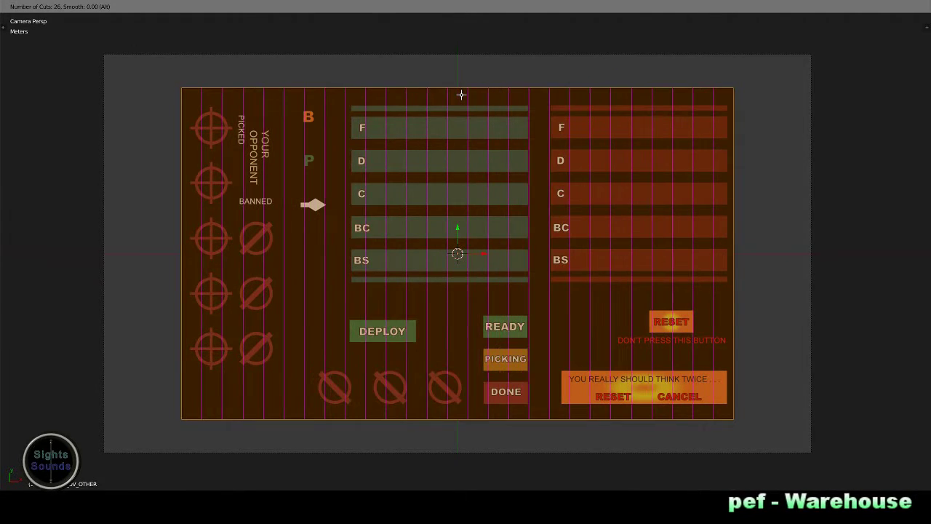
scroll(461, 94, up, 2)
scroll(461, 94, up, 2)
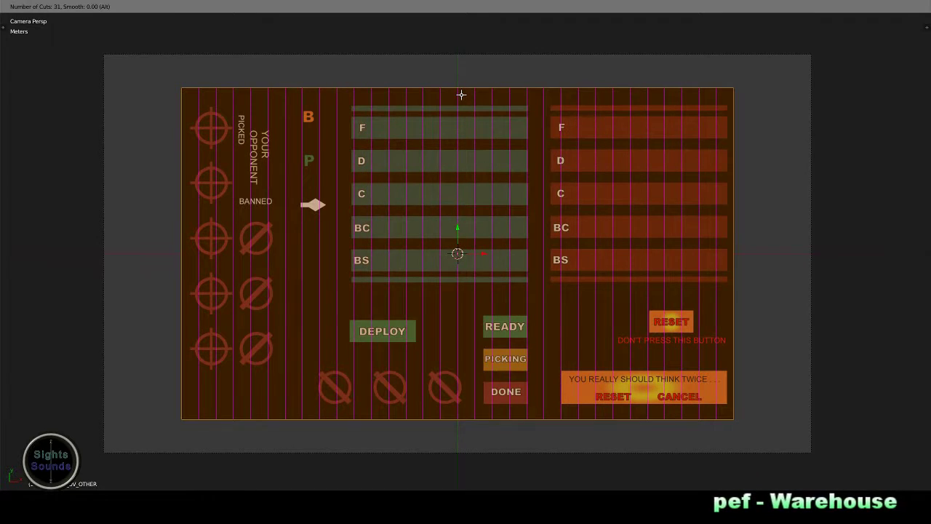
scroll(461, 94, up, 2)
scroll(461, 95, up, 2)
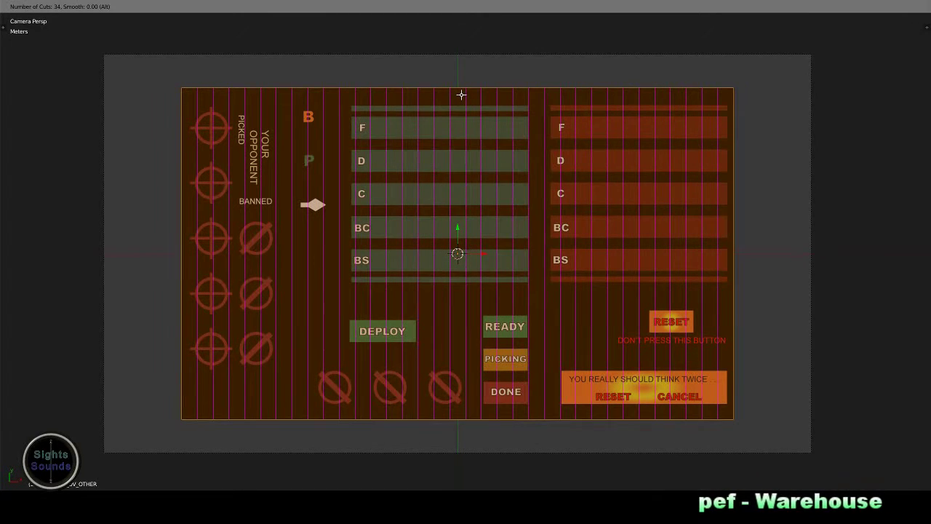
scroll(461, 95, down, 4)
scroll(461, 95, down, 4)
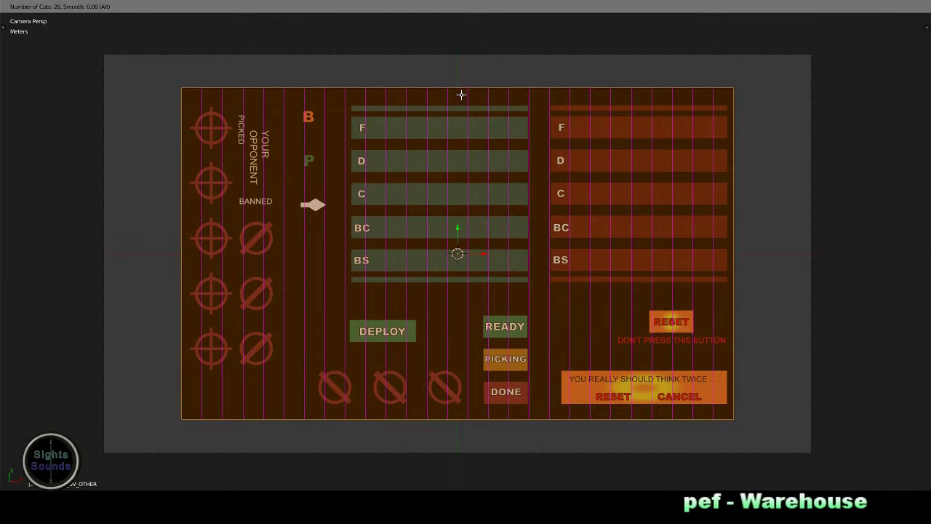
scroll(461, 94, up, 1)
scroll(461, 95, up, 1)
scroll(461, 95, up, 1)
scroll(461, 95, up, 1)
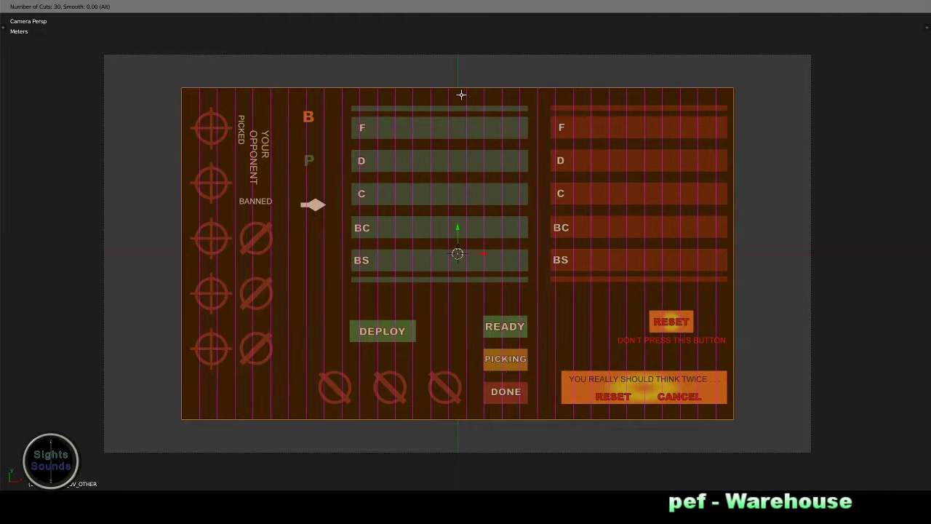
scroll(461, 95, down, 2)
scroll(461, 95, down, 2)
scroll(461, 94, down, 1)
scroll(461, 95, down, 2)
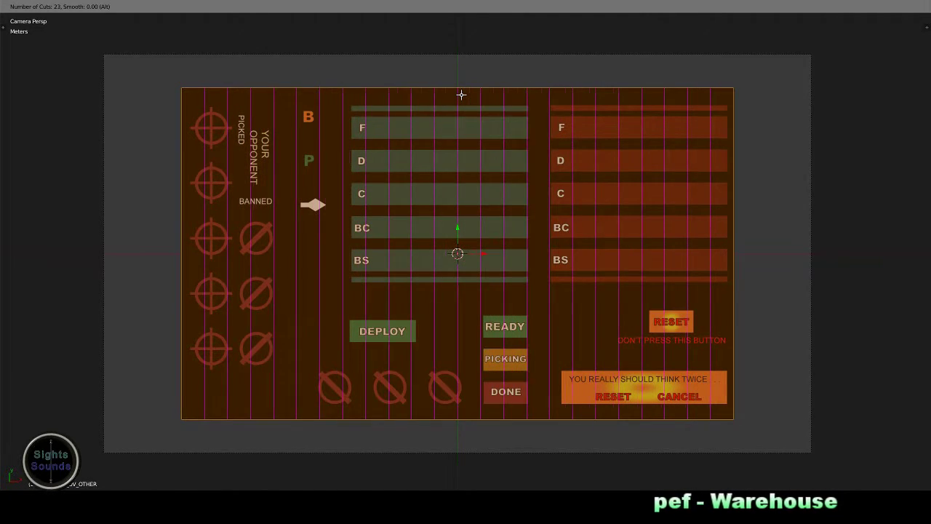
scroll(461, 95, down, 3)
scroll(461, 95, up, 2)
scroll(462, 95, up, 1)
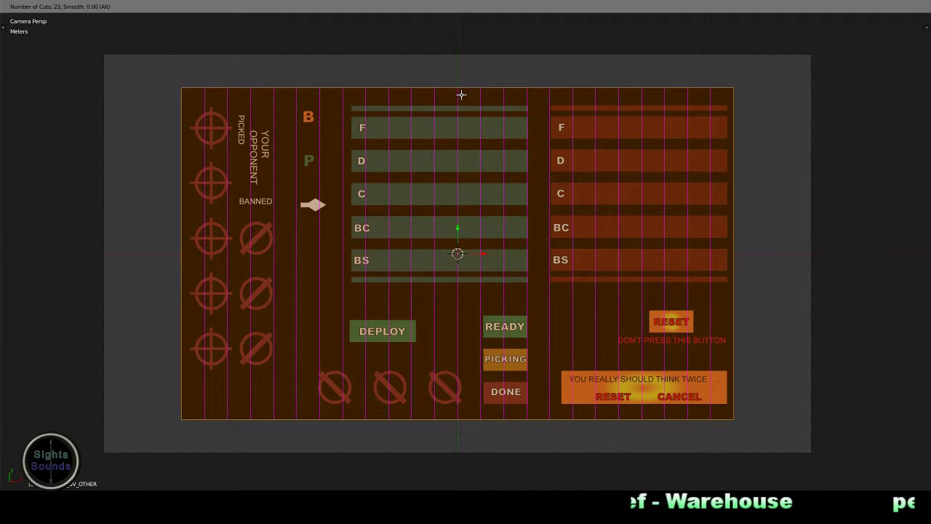
click(461, 94)
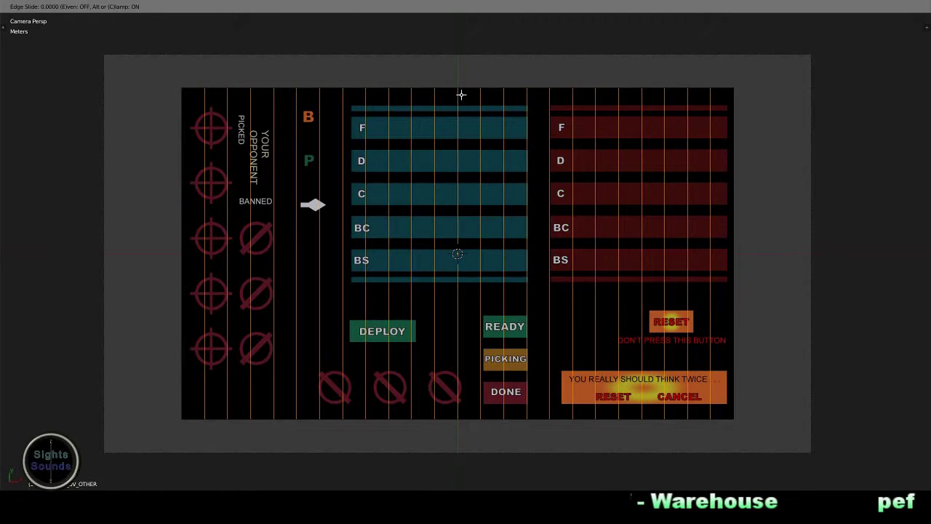
right_click(574, 147)
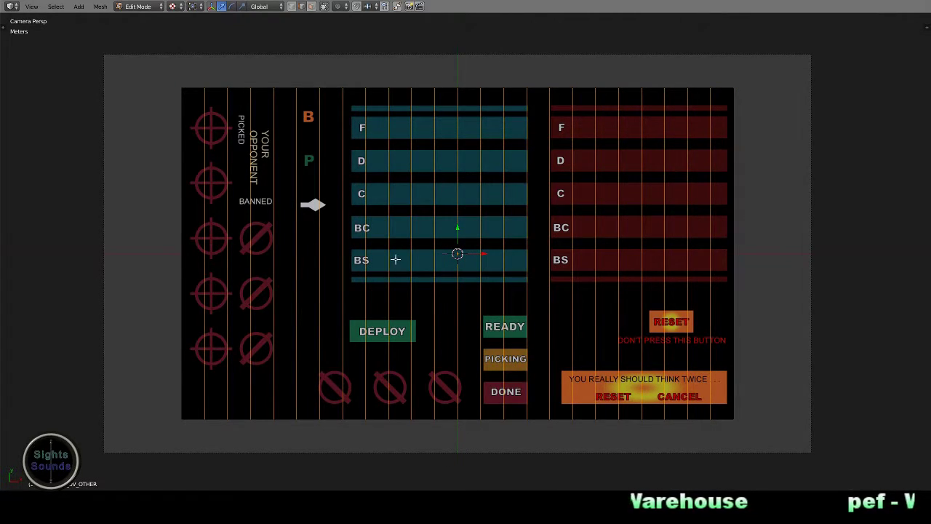
Step: Add ten horizontal loop cuts across the pick-board plane
key(ctrl+r)
scroll(395, 259, down, 1)
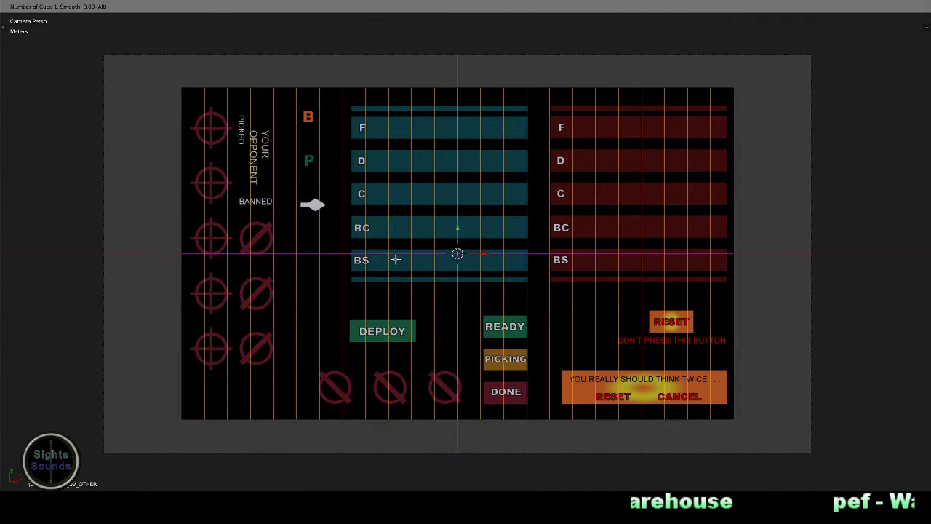
scroll(394, 259, up, 1)
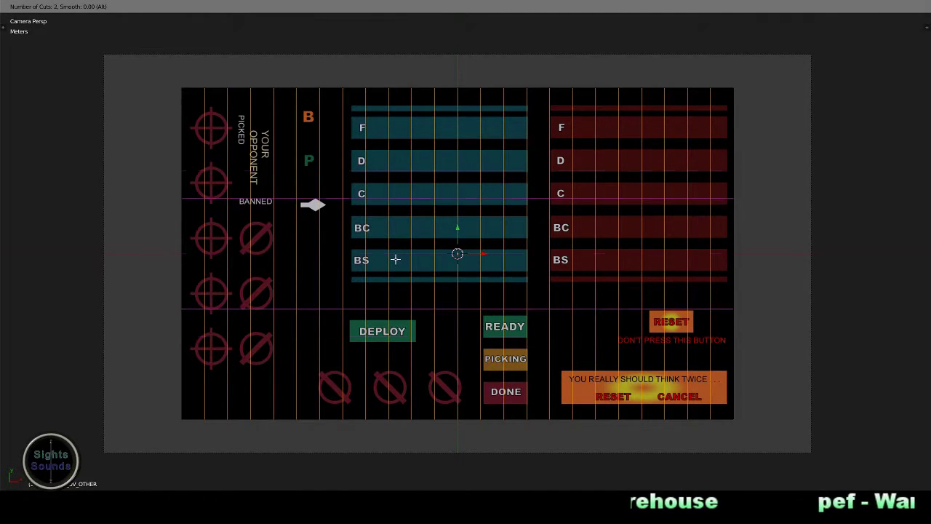
scroll(395, 259, up, 3)
scroll(395, 259, up, 1)
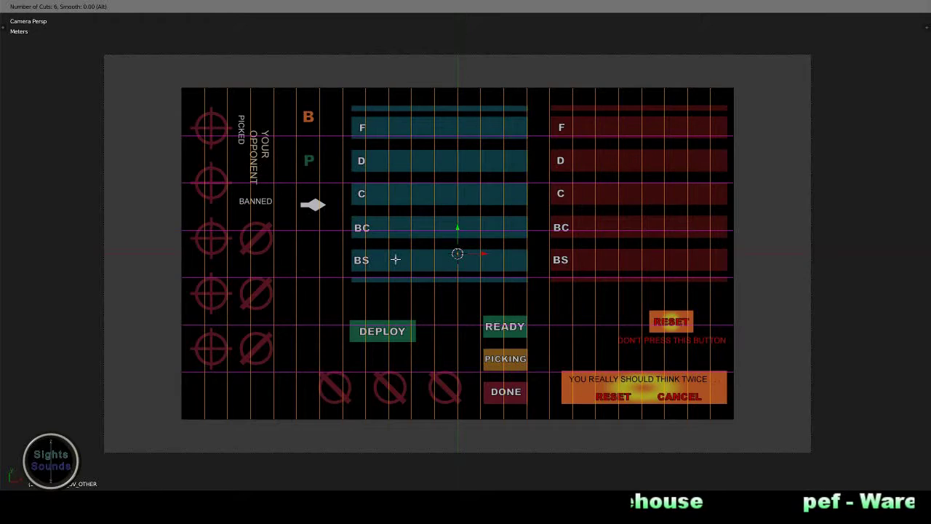
scroll(395, 259, up, 4)
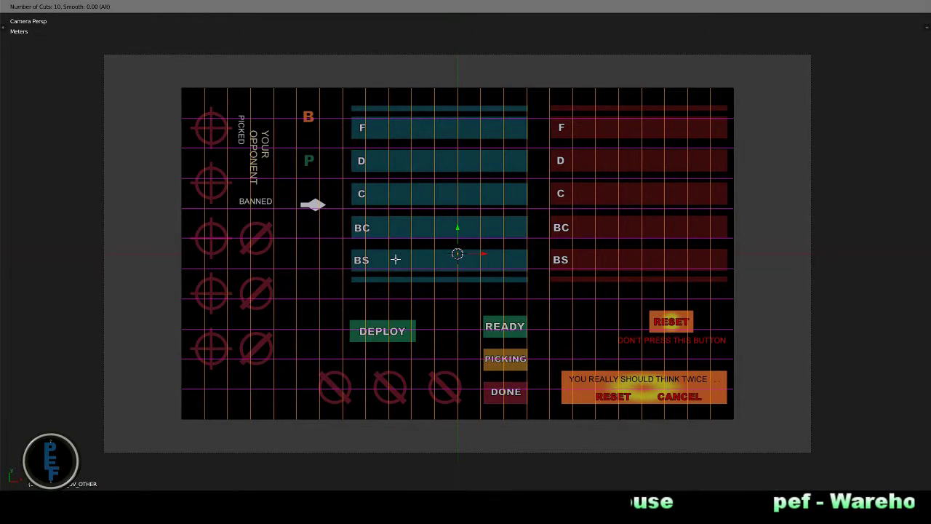
scroll(395, 259, up, 1)
scroll(395, 259, up, 1)
scroll(395, 259, up, 2)
scroll(395, 258, up, 1)
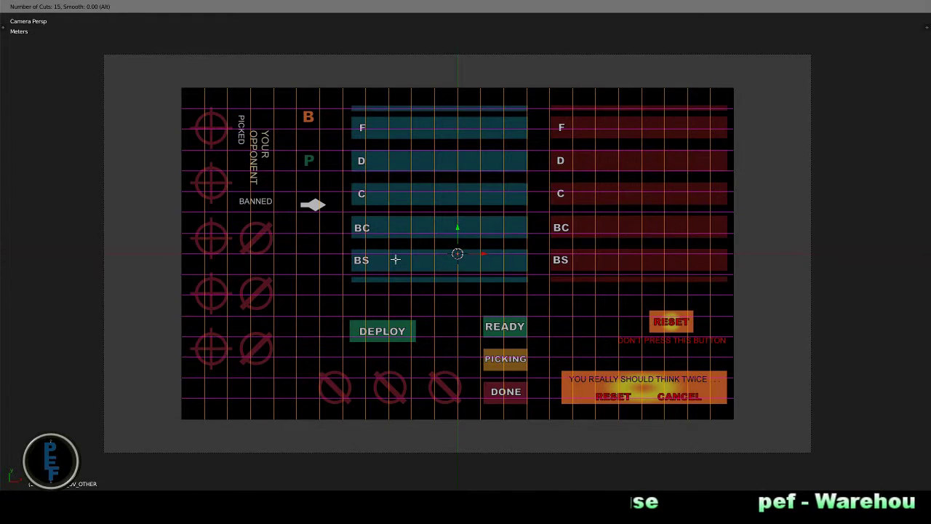
scroll(394, 259, up, 1)
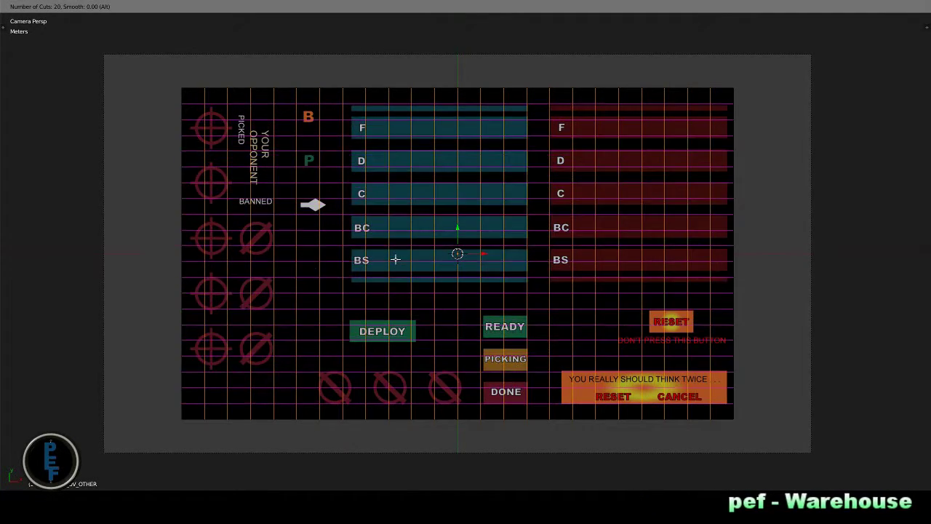
scroll(395, 259, down, 1)
scroll(395, 259, down, 1)
scroll(395, 259, down, 2)
scroll(395, 258, down, 2)
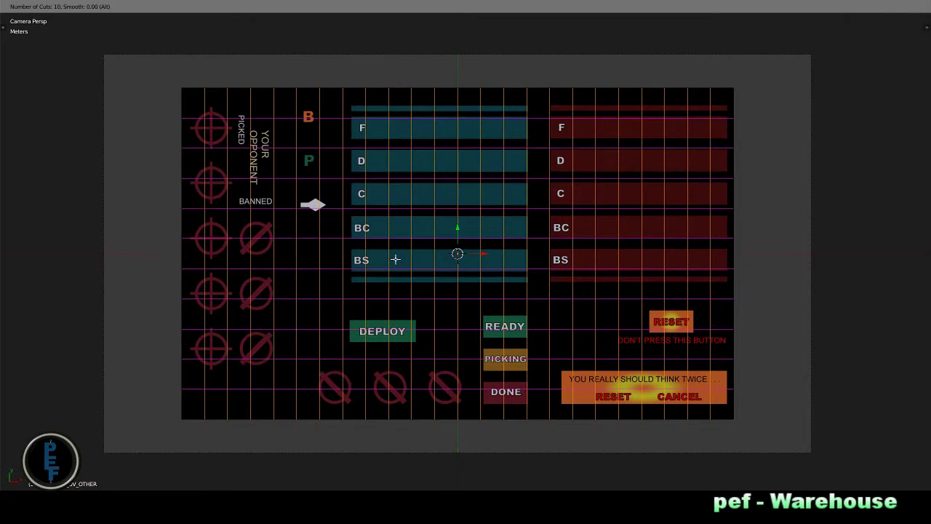
click(512, 299)
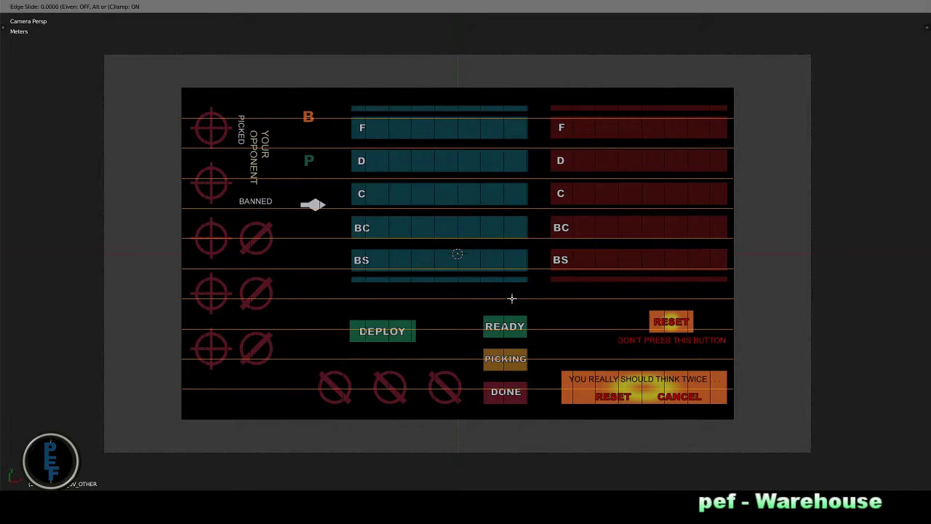
right_click(511, 298)
key(a)
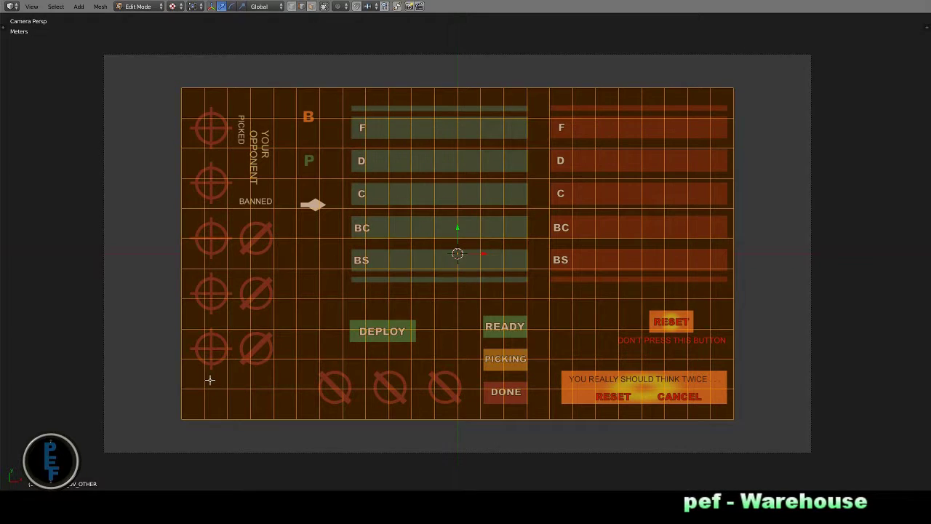
Step: Add a vertical cut at the left panel's edge and dissolve the extra left-column vertical loops
key(ctrl+r)
click(286, 354)
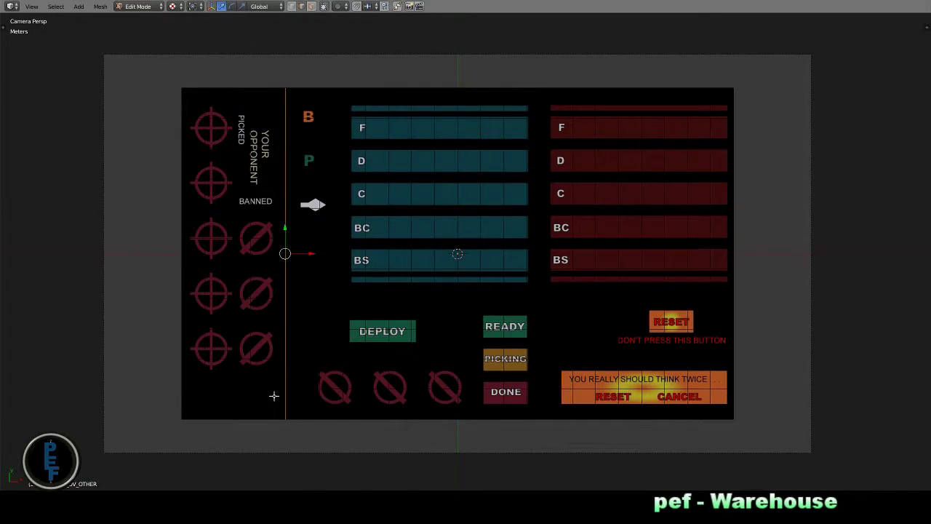
alt+right_click(272, 391)
key(alt+z)
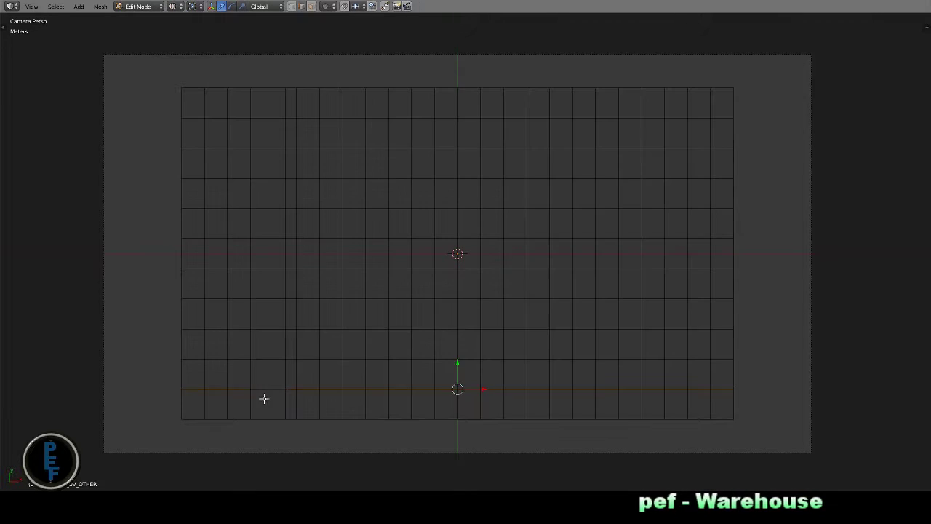
alt+right_click(254, 400)
alt+right_click(255, 403)
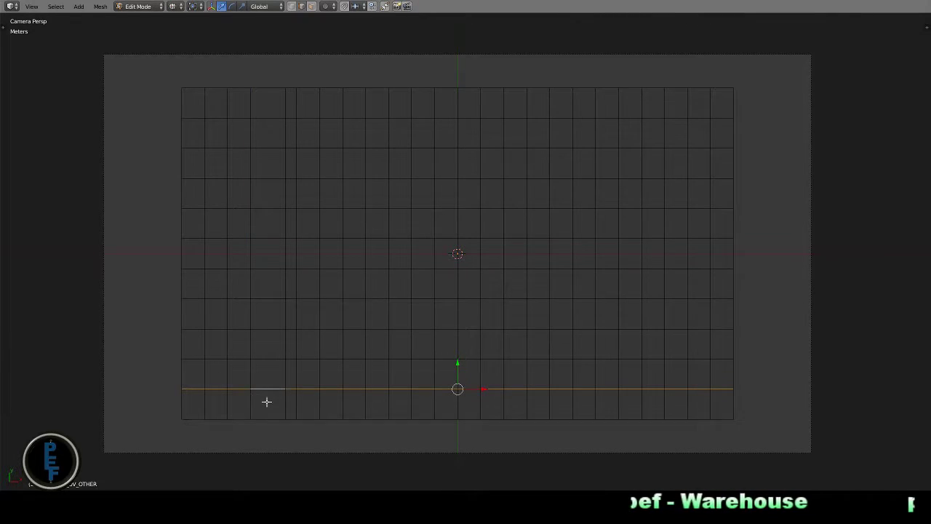
alt+right_click(256, 400)
key(ctrl+x)
alt+right_click(225, 397)
key(ctrl+x)
alt+right_click(203, 401)
key(ctrl+x)
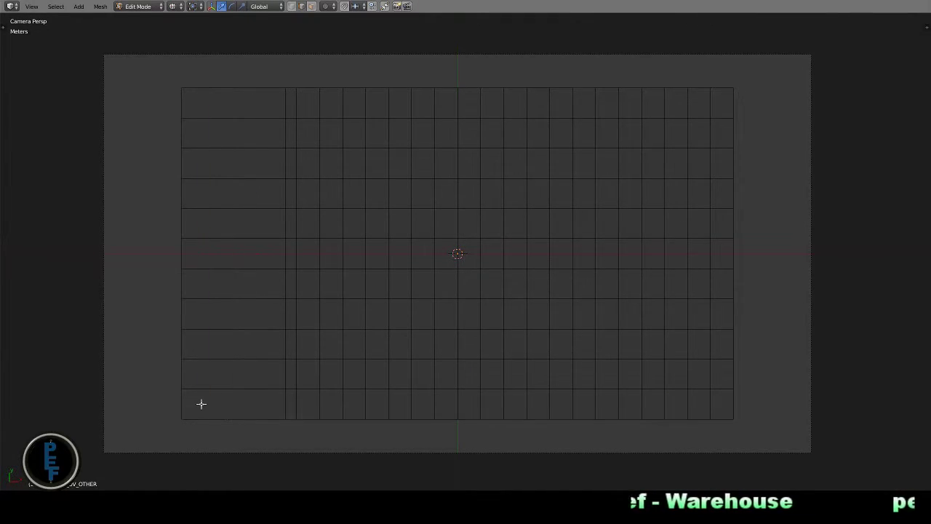
Step: Switch the viewport shading back to Textured
key(alt+z)
key(alt+z)
key(z)
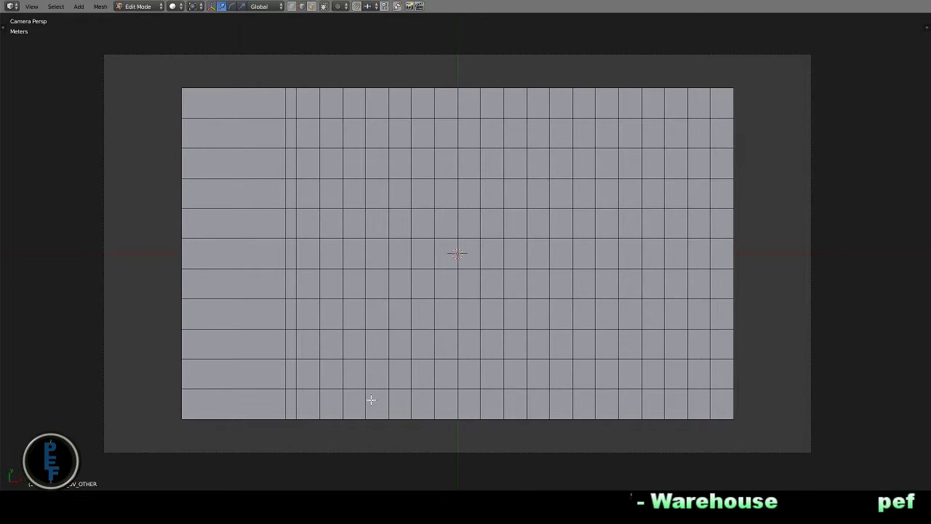
key(alt+z)
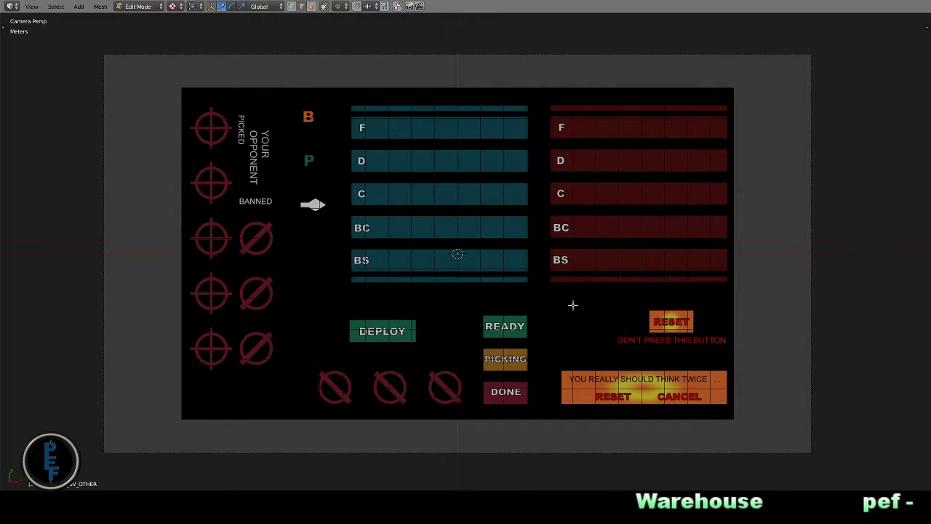
Step: Add a vertical loop cut between the blue and red tier-bar columns
key(a)
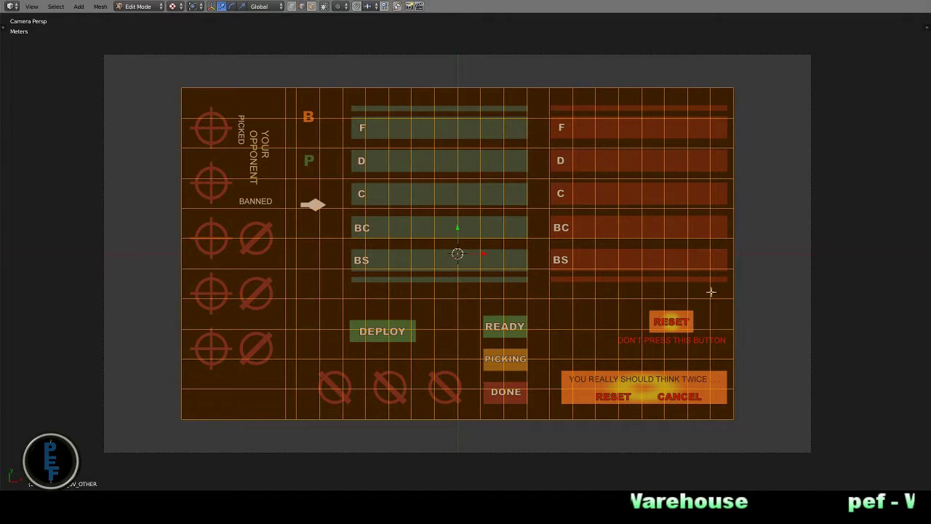
key(ctrl+r)
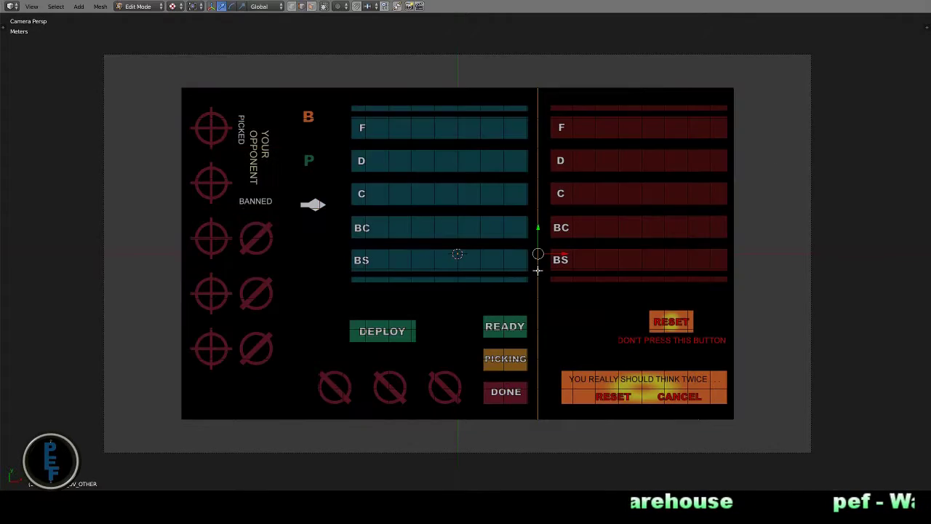
click(537, 270)
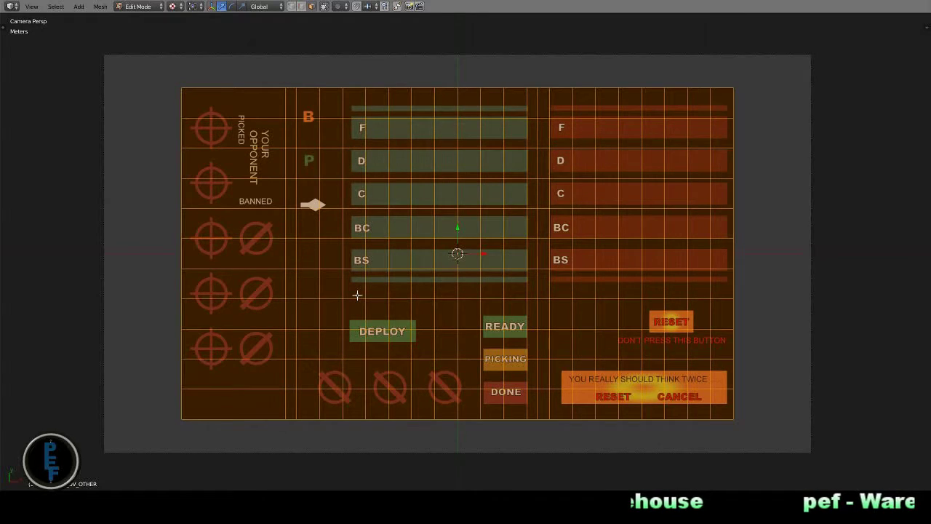
Step: Separate the F–BS tier-bar block faces into their own piece and select it
key(a)
key(c)
mouse_move(378, 273)
mouse_down()
mouse_move(401, 214)
mouse_move(388, 109)
mouse_move(717, 214)
mouse_move(609, 274)
mouse_move(686, 331)
mouse_move(511, 267)
mouse_move(395, 260)
mouse_move(312, 201)
mouse_up()
mouse_move(517, 152)
mouse_down()
mouse_move(647, 235)
mouse_move(530, 224)
mouse_up()
key(Escape)
key(p)
click(531, 228)
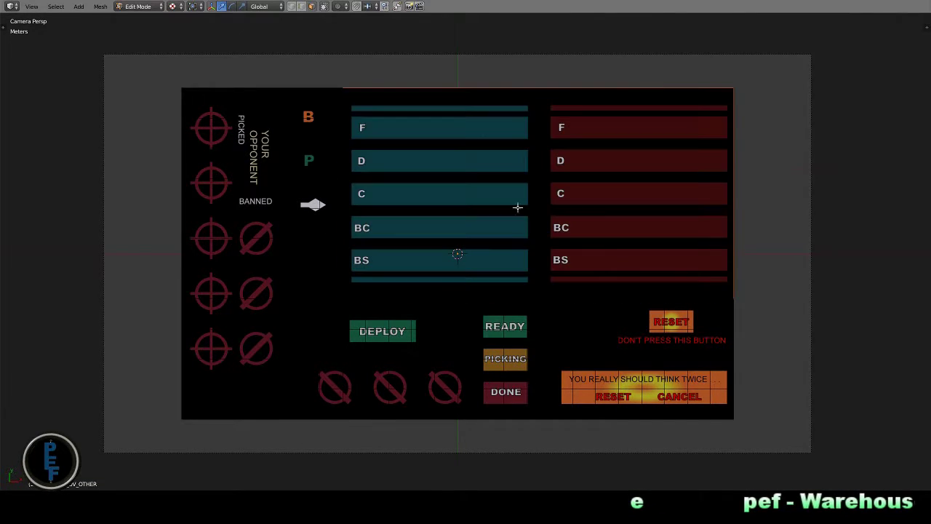
key(Tab)
right_click(499, 207)
Step: Hide the tier-bar piece and separate the left column of target and banned icon faces
key(h)
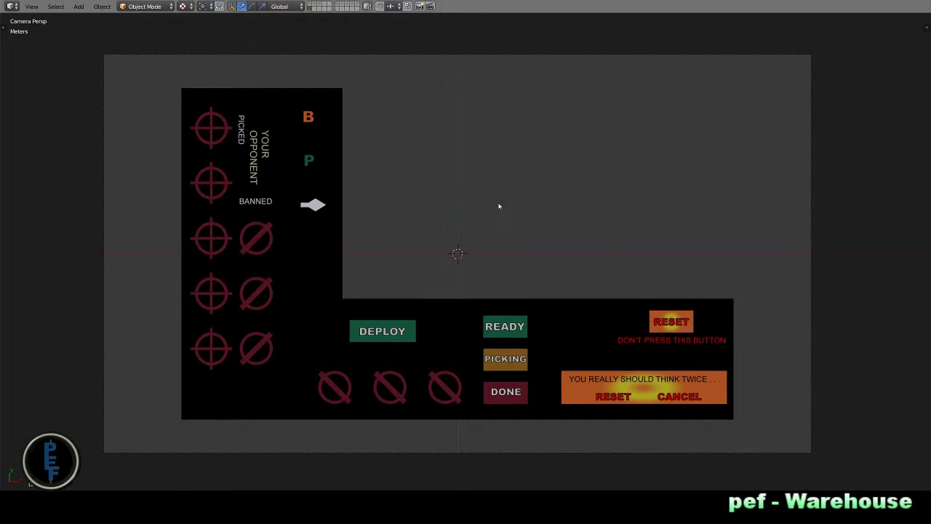
right_click(461, 325)
key(Tab)
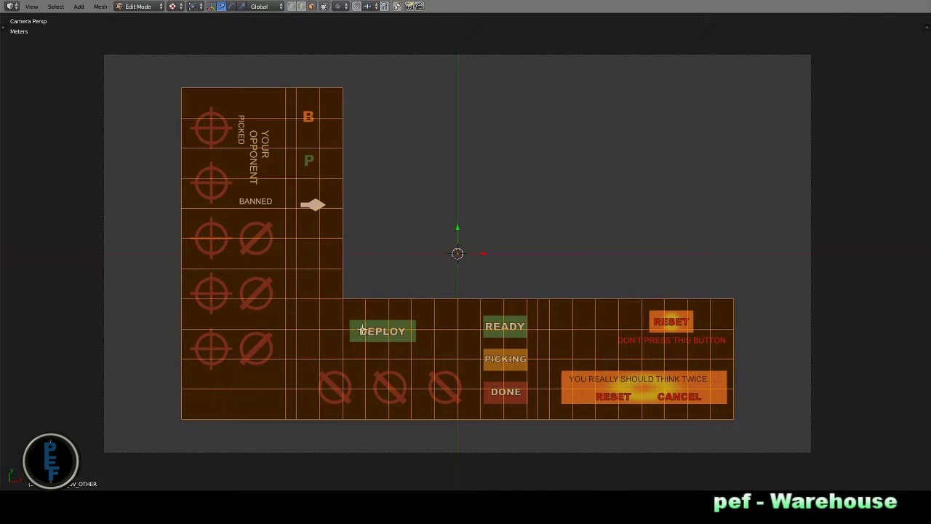
key(p)
right_click(251, 106)
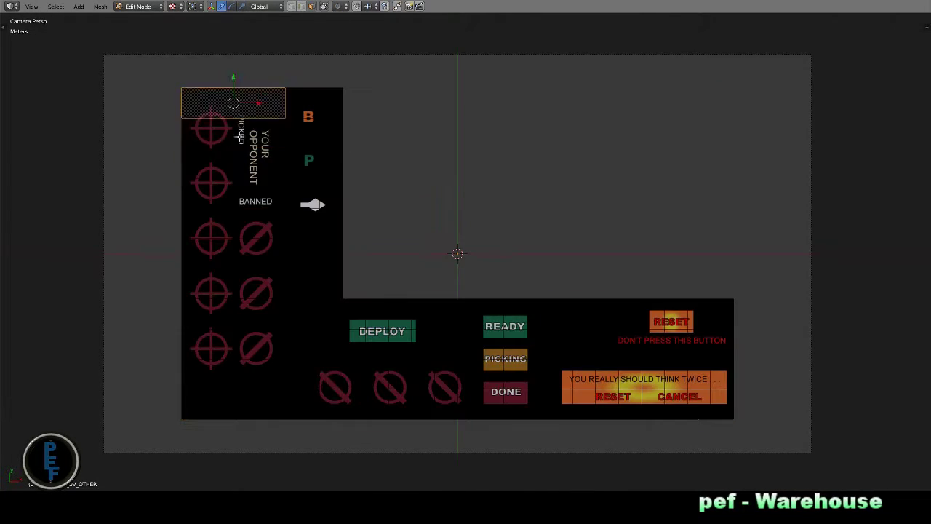
shift+right_click(223, 235)
shift+right_click(215, 283)
shift+right_click(210, 342)
shift+right_click(211, 375)
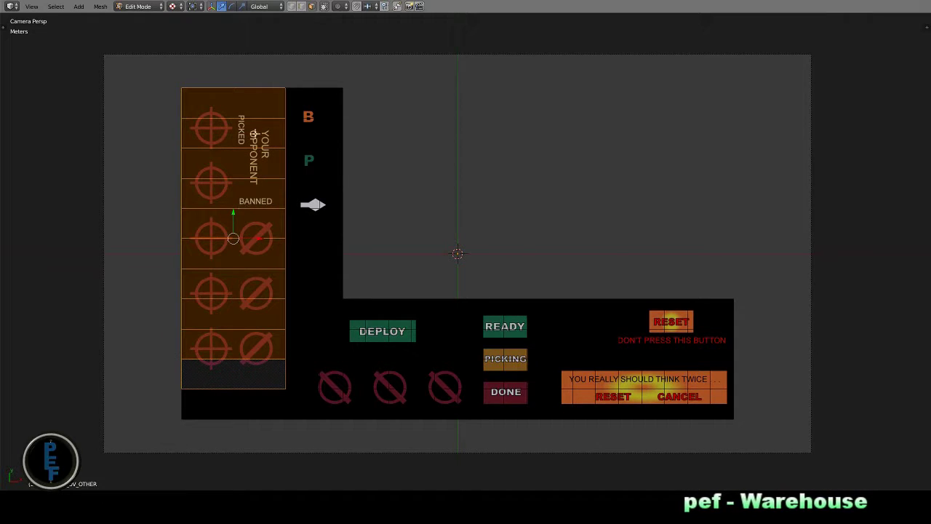
key(p)
click(402, 289)
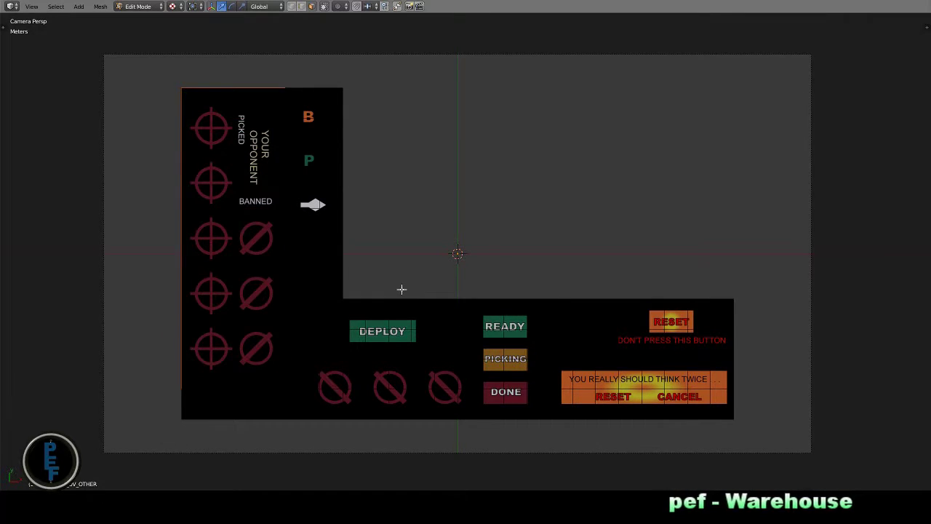
key(Tab)
Step: Hide the separated icon column and edit the remaining piece with everything selected
right_click(254, 272)
key(Delete)
right_click(308, 262)
key(Tab)
key(a)
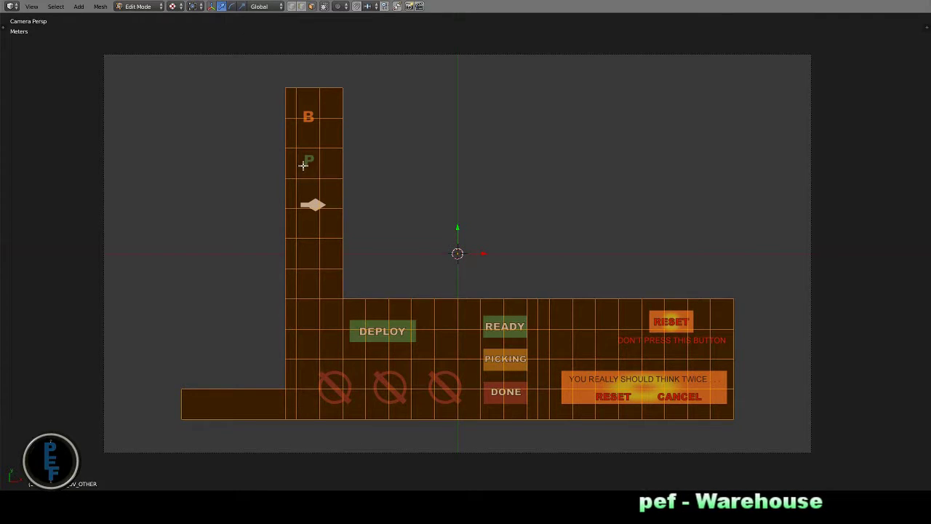
Step: Add two horizontal loop cuts around the B letter, below it and near the column top
scroll(298, 122, up, 2)
scroll(298, 122, up, 1)
key(a)
key(ctrl+r)
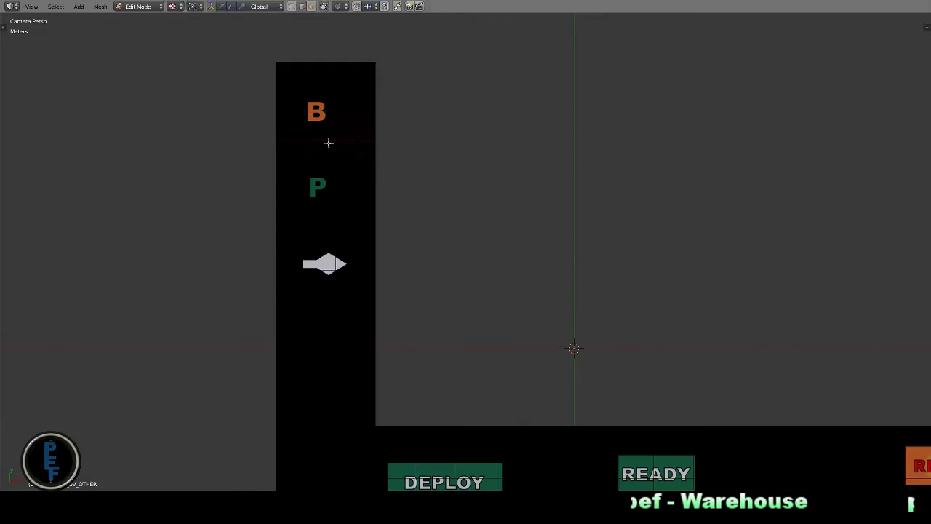
click(328, 142)
key(a)
key(a)
key(ctrl+r)
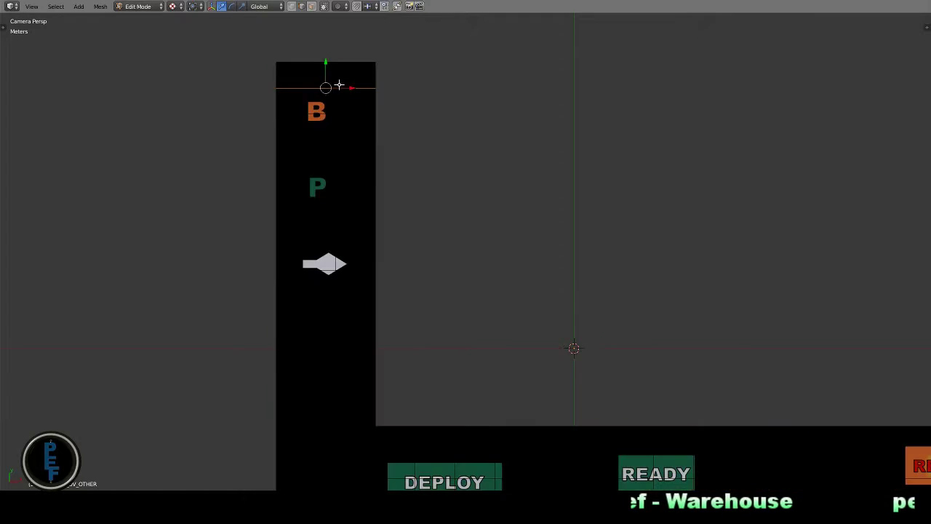
click(339, 87)
key(a)
key(a)
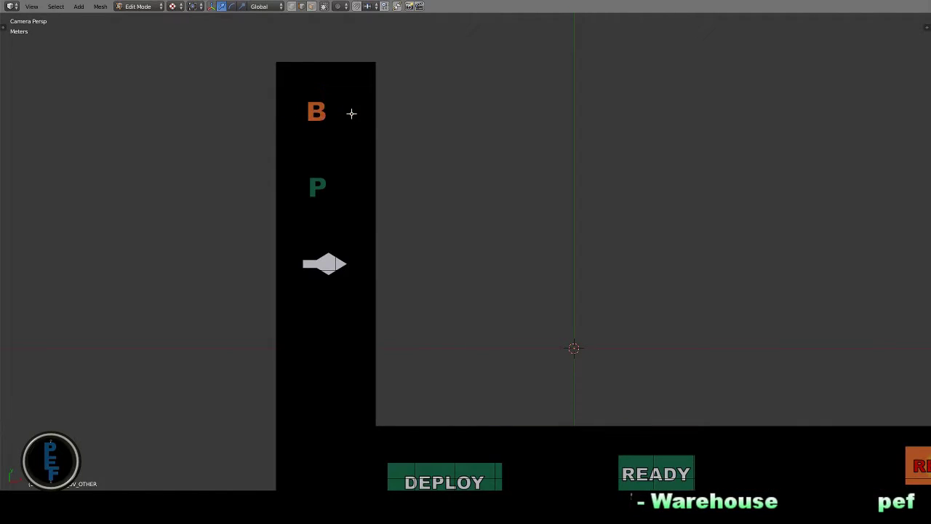
key(a)
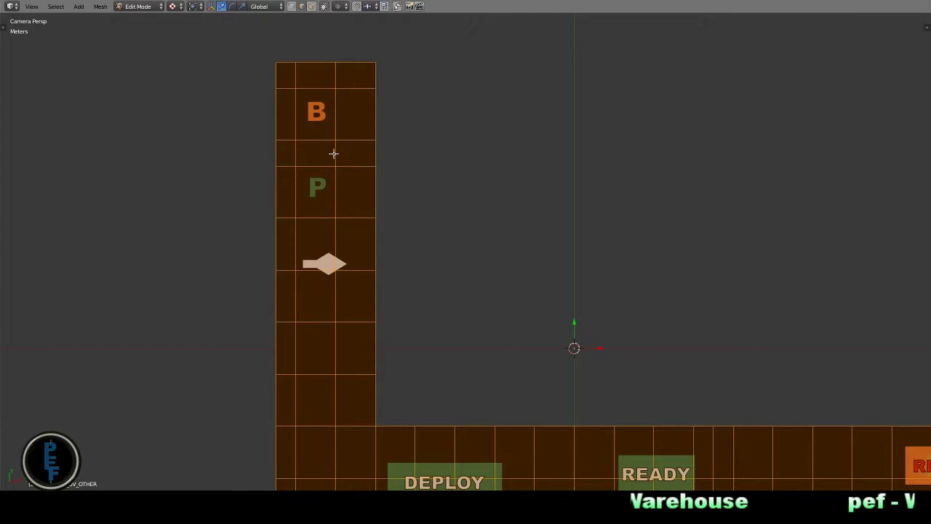
Step: Select the faces around the B letter and split that block into its own piece
key(3)
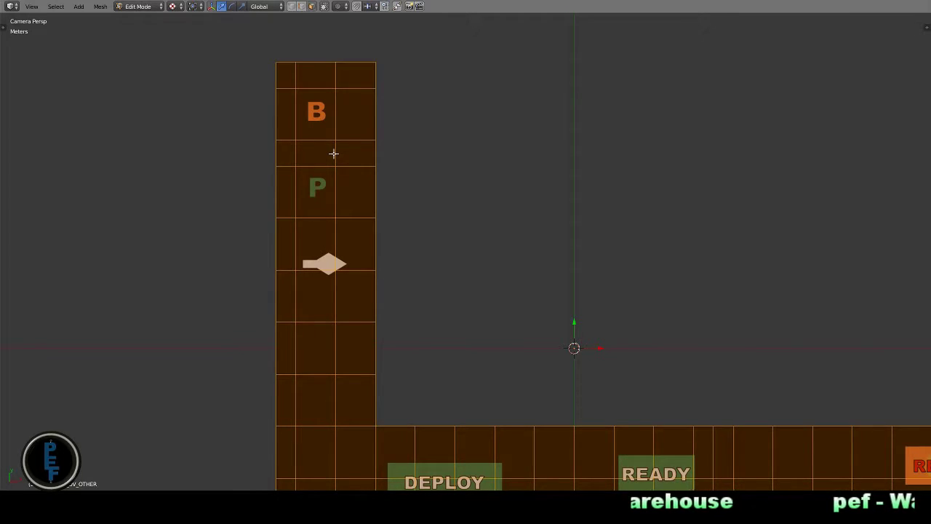
alt+right_click(316, 83)
shift+right_click(286, 109)
shift+right_click(286, 152)
shift+right_click(323, 162)
key(ctrl+l)
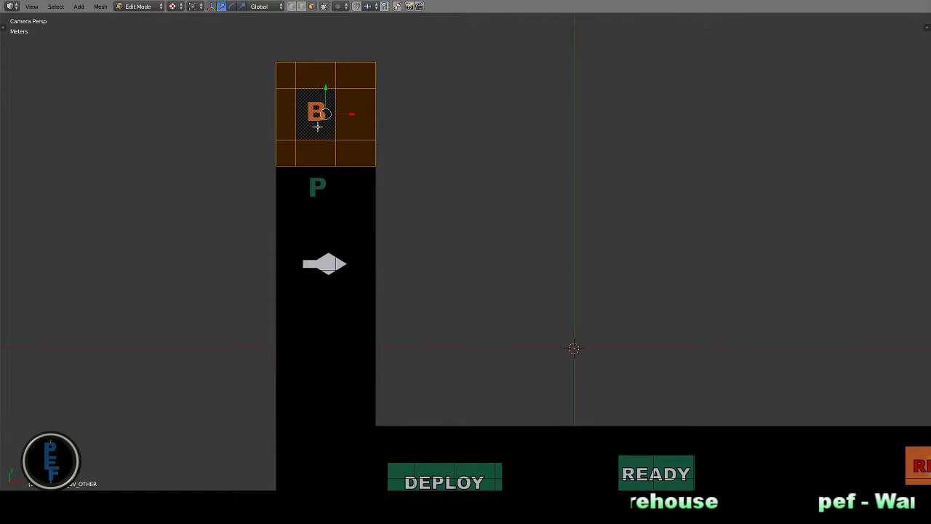
key(x)
click(313, 128)
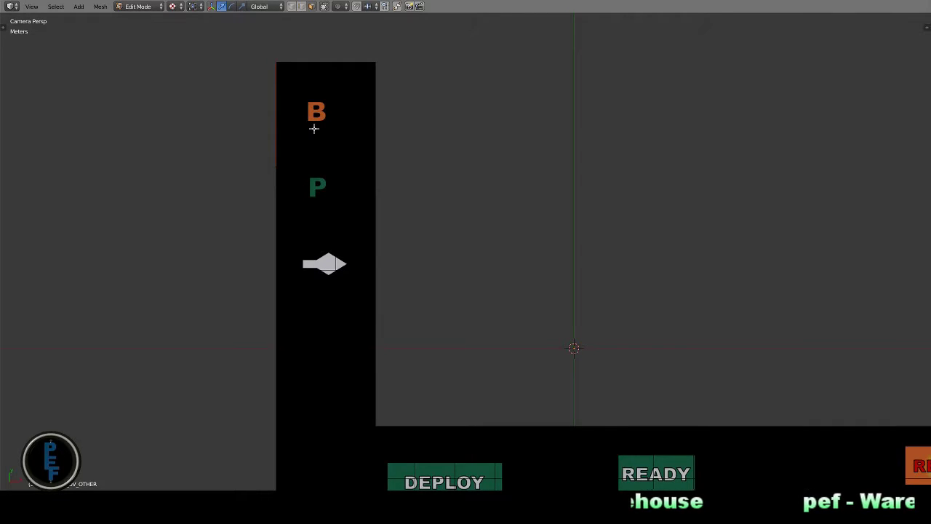
right_click(296, 75)
shift+right_click(335, 100)
shift+right_click(289, 110)
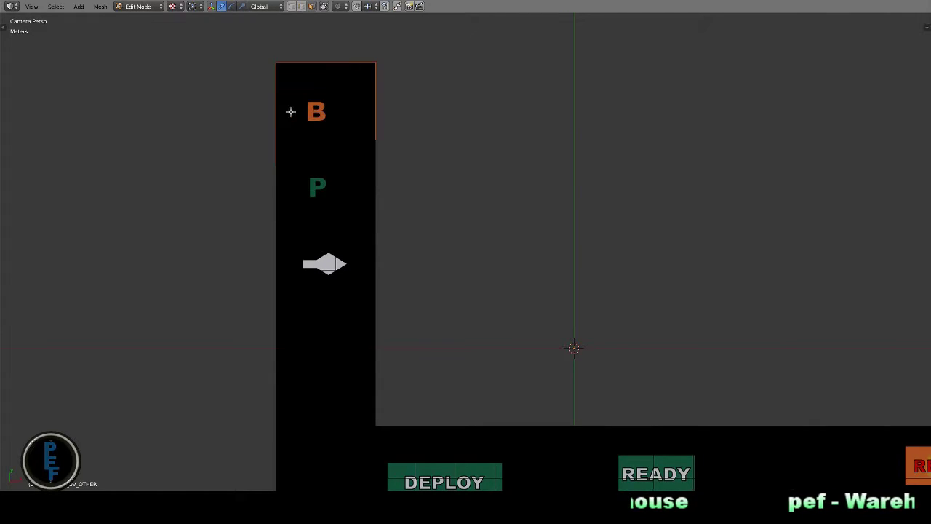
key(Tab)
key(Tab)
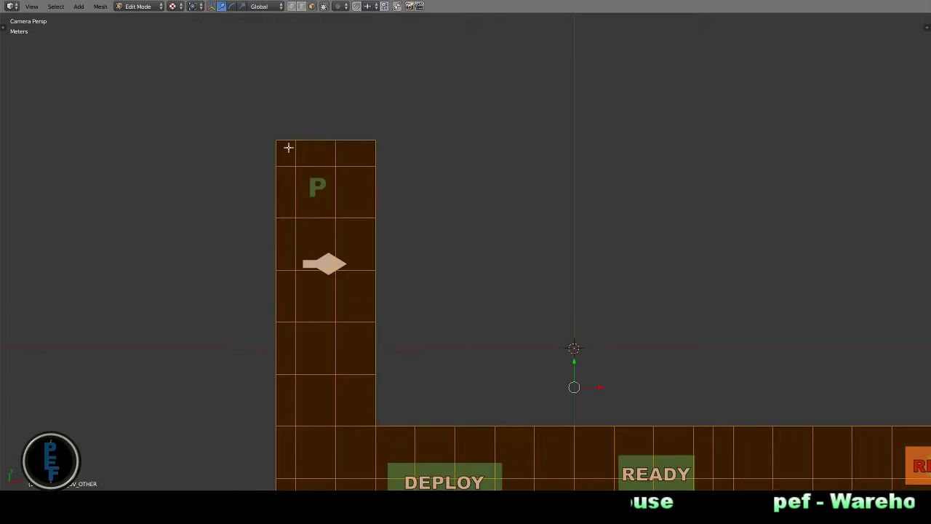
Step: Add a horizontal loop above the arrow and a vertical loop beside the P letter
right_click(306, 177)
key(a)
key(ctrl+r)
click(343, 225)
right_click(343, 226)
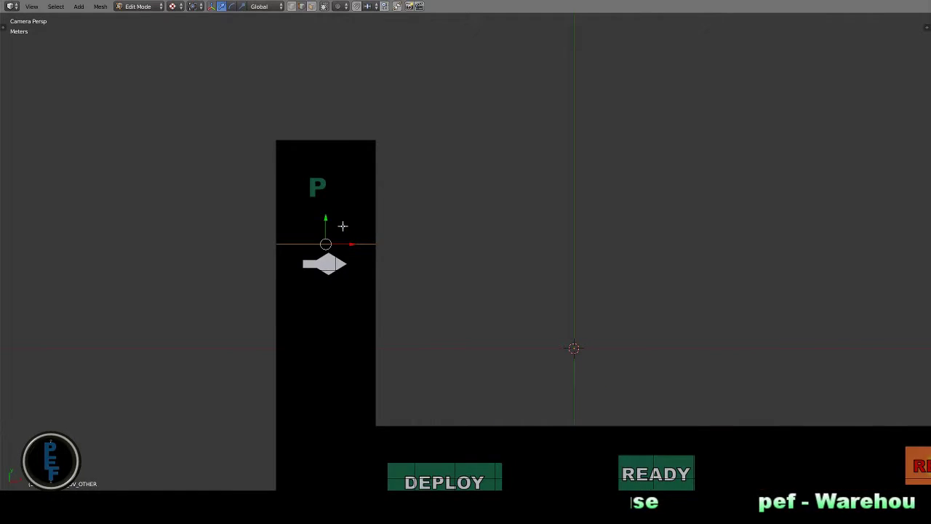
key(a)
key(a)
key(ctrl+r)
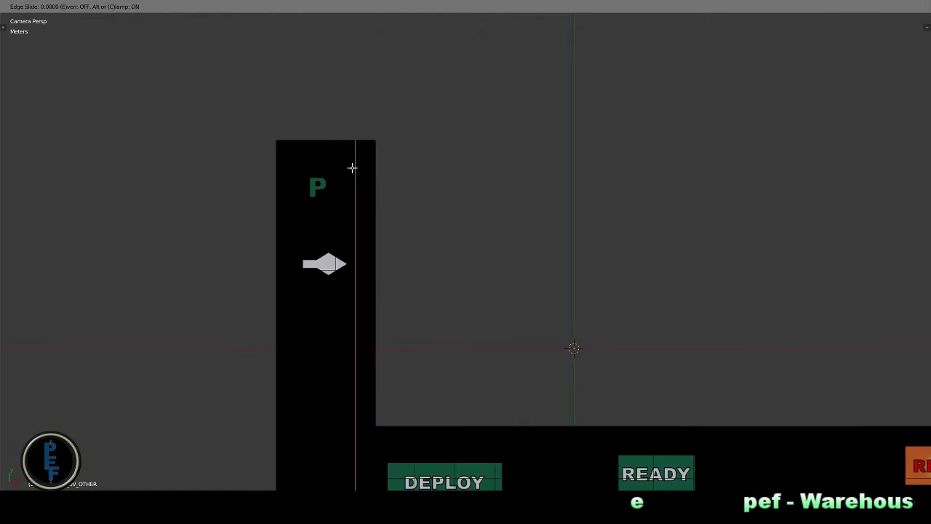
click(354, 168)
right_click(353, 168)
key(a)
Step: Select the faces around the P letter and separate that block into its own piece
key(ctrl+Tab)
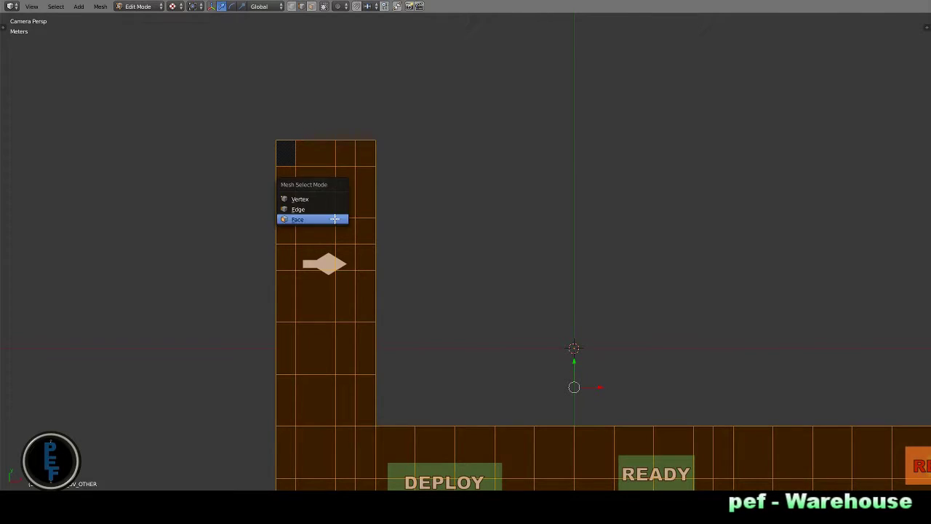
click(335, 218)
right_click(317, 214)
key(ctrl+KP_Add)
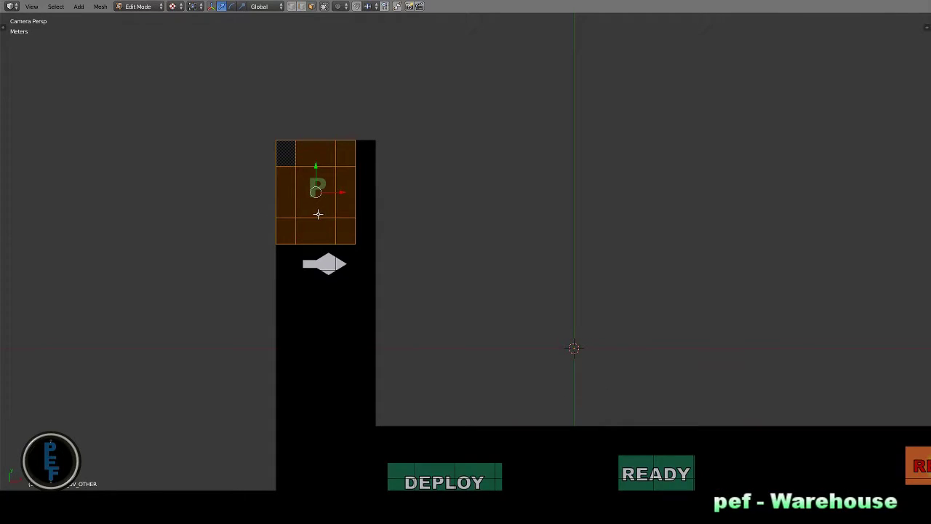
key(p)
click(318, 214)
key(Tab)
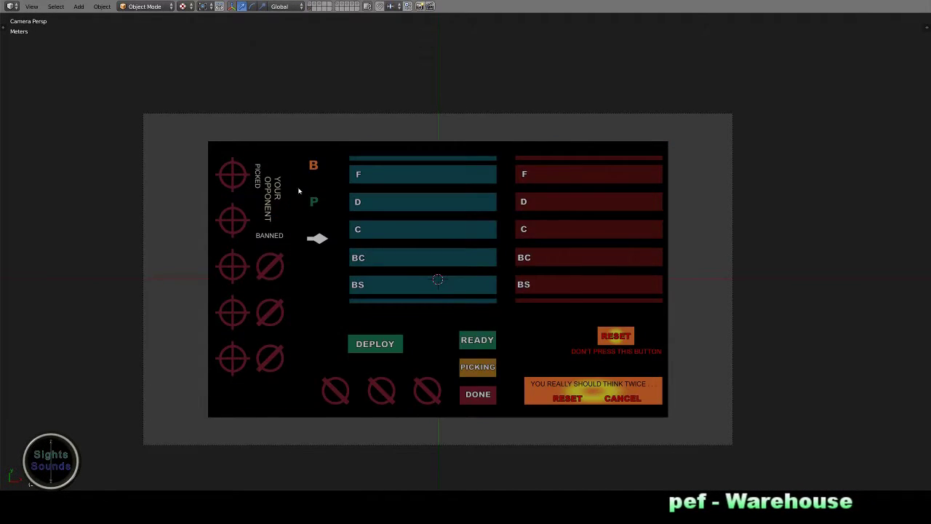
Step: Delete the selected faces from the active board piece
scroll(298, 191, up, 2)
key(Tab)
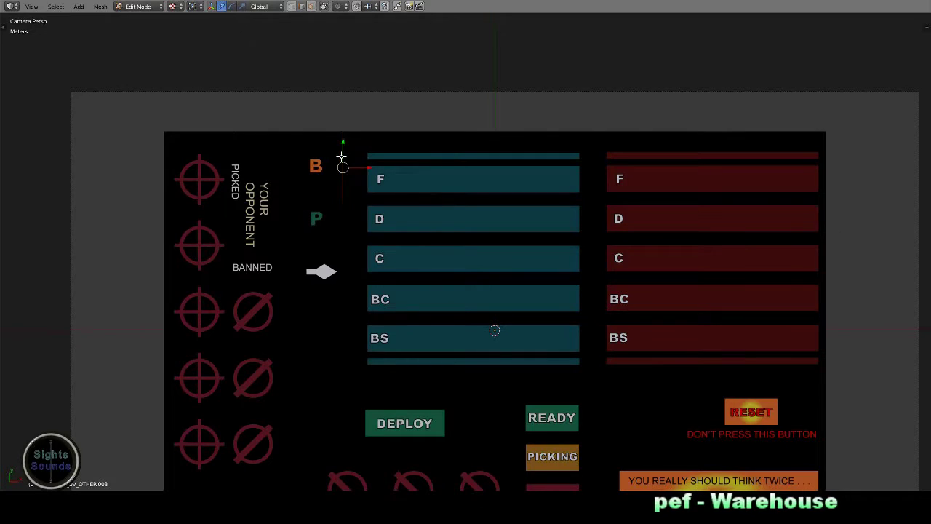
key(ctrl+space)
key(w)
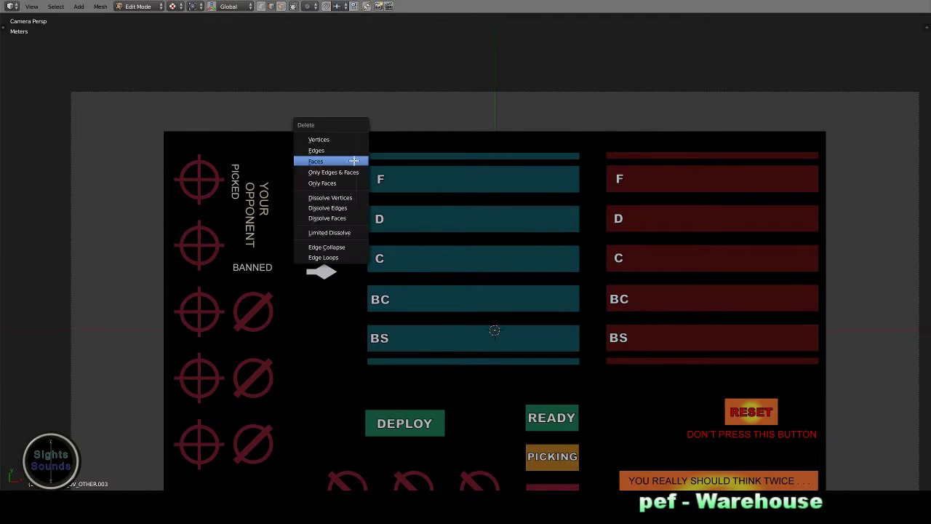
click(344, 144)
key(Tab)
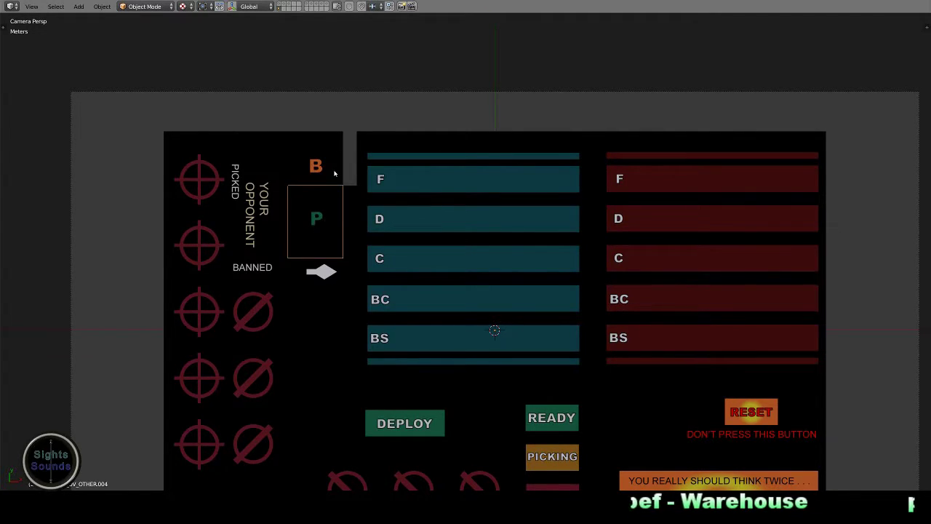
Step: Isolate the L-shaped black panel in an orthographic view
right_click(319, 303)
key(KP_Divide)
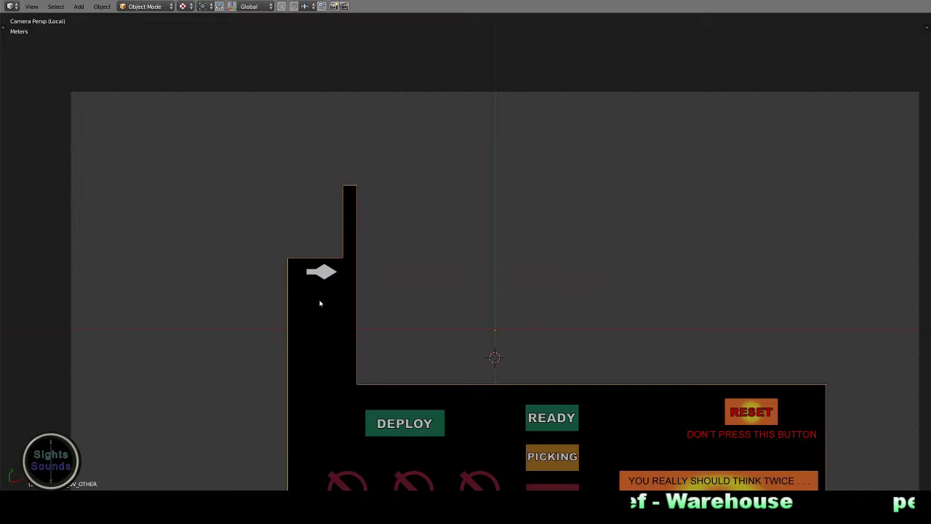
key(KP_5)
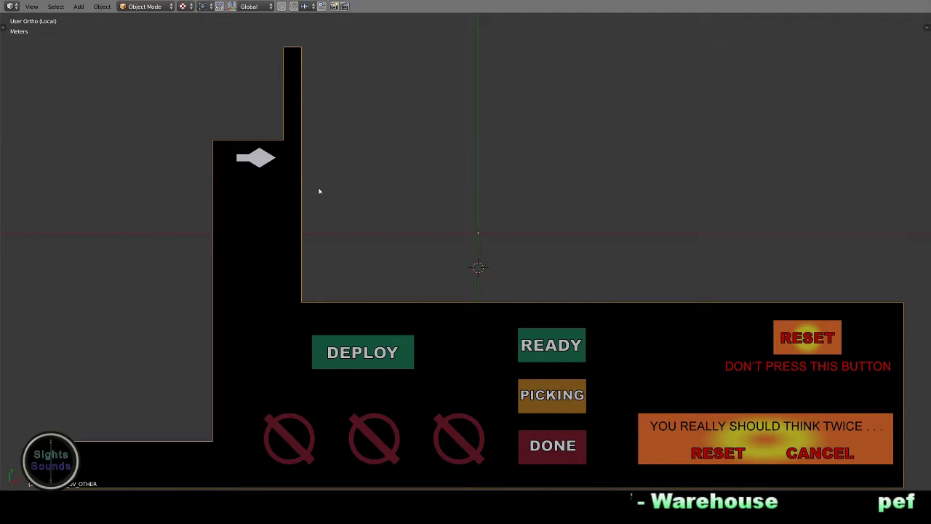
scroll(318, 191, down, 2)
scroll(319, 191, up, 1)
Step: Loop-cut just below the arrow box and delete the faces beneath it
key(Tab)
scroll(266, 176, up, 1)
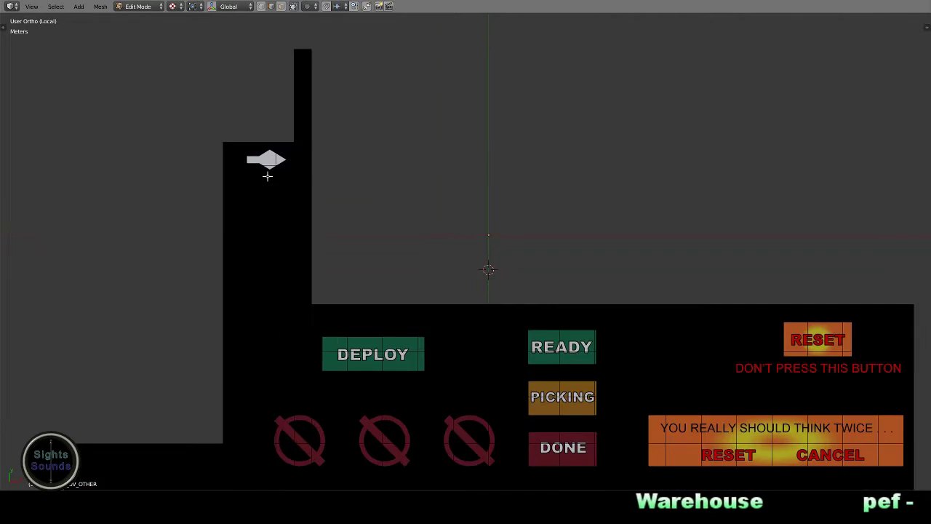
key(a)
key(ctrl+r)
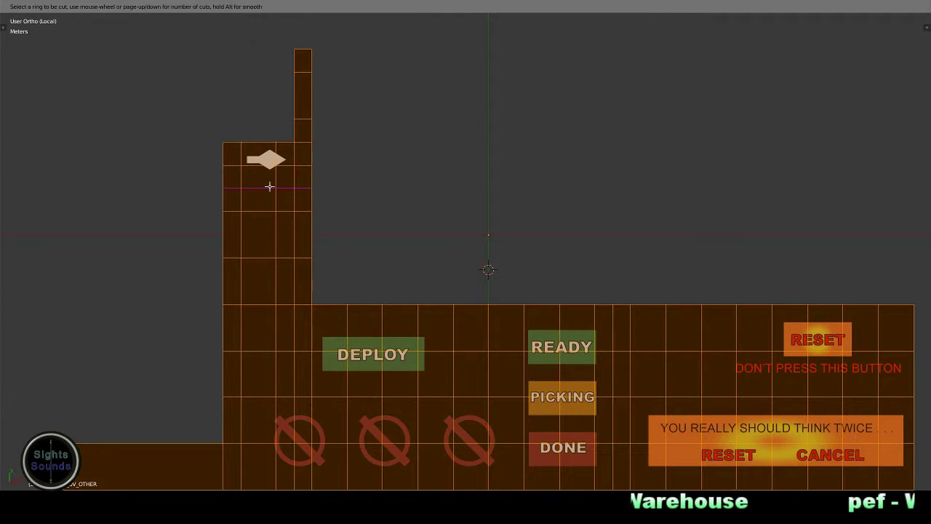
drag(269, 187, 274, 180)
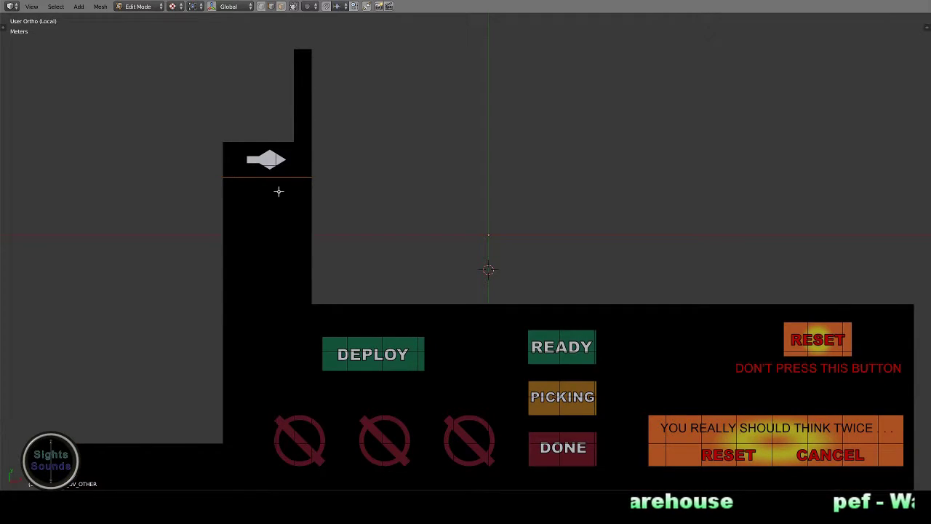
right_click(278, 191)
key(x)
click(283, 193)
Step: Remove the thin strip above and beside the arrow box
key(a)
right_click(313, 132)
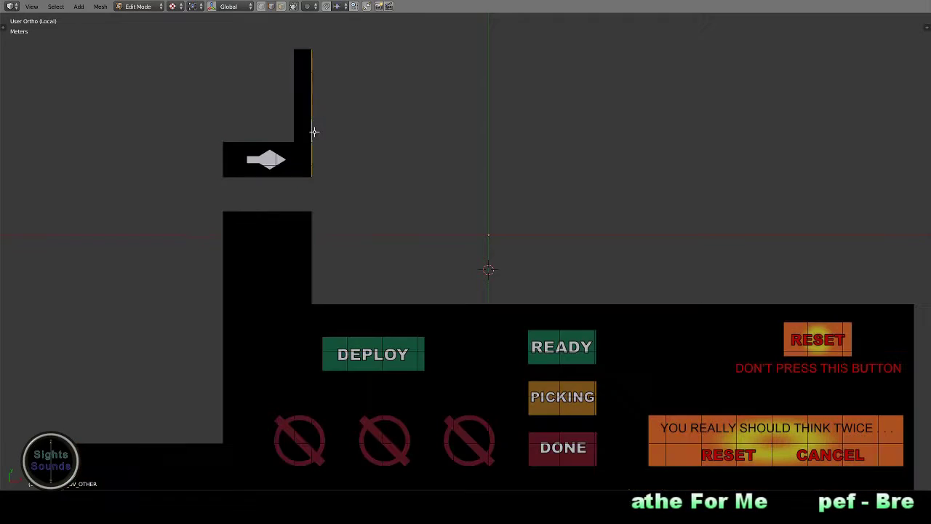
key(x)
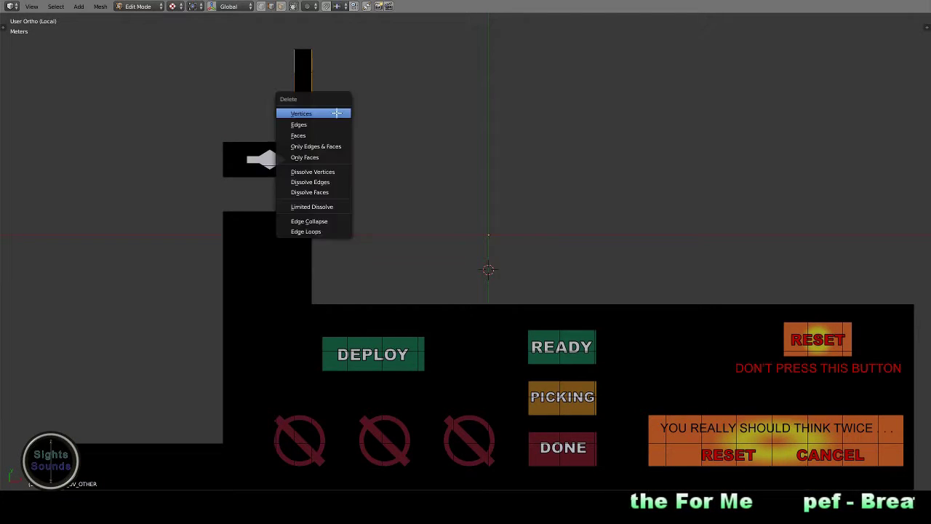
click(332, 110)
Step: Separate the arrow box into its own object and hide it
key(l)
key(p)
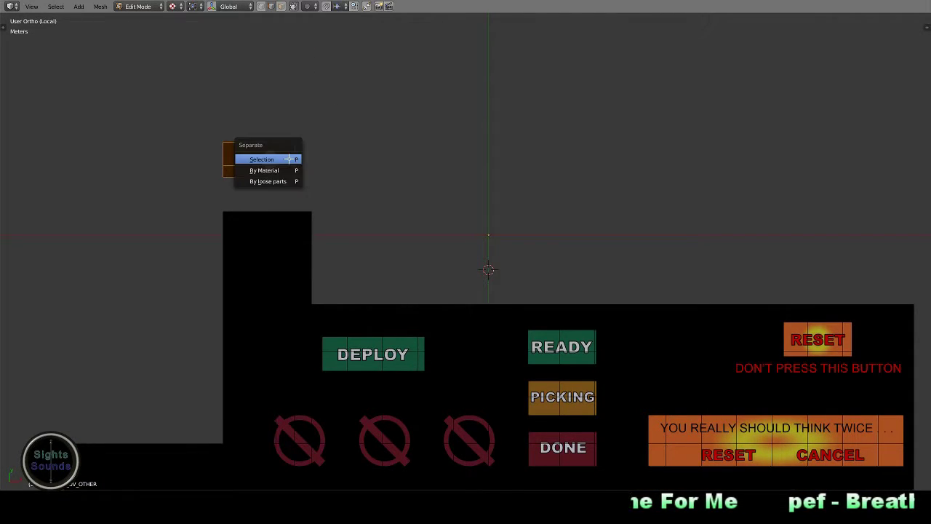
click(290, 157)
key(Tab)
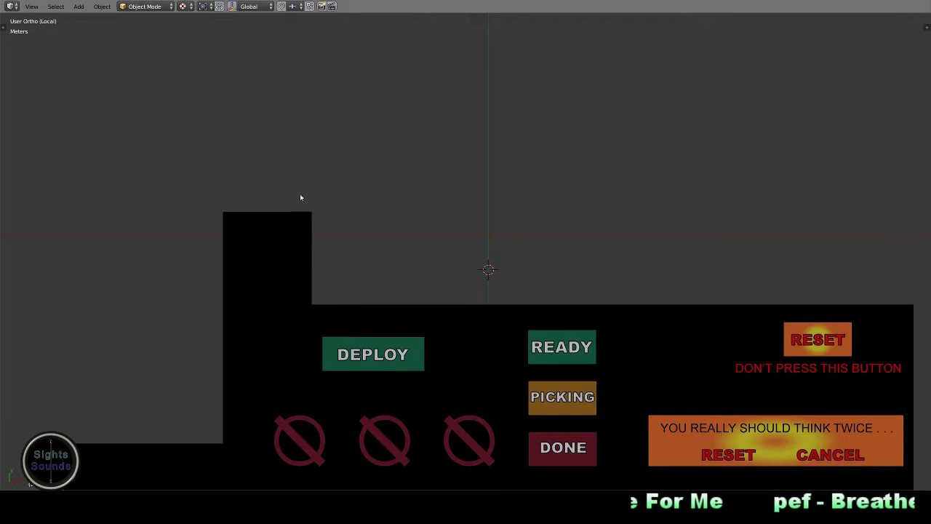
key(Tab)
key(a)
Step: Select the faces around the DEPLOY button on the remaining board
shift+middle_drag(301, 241, 331, 200)
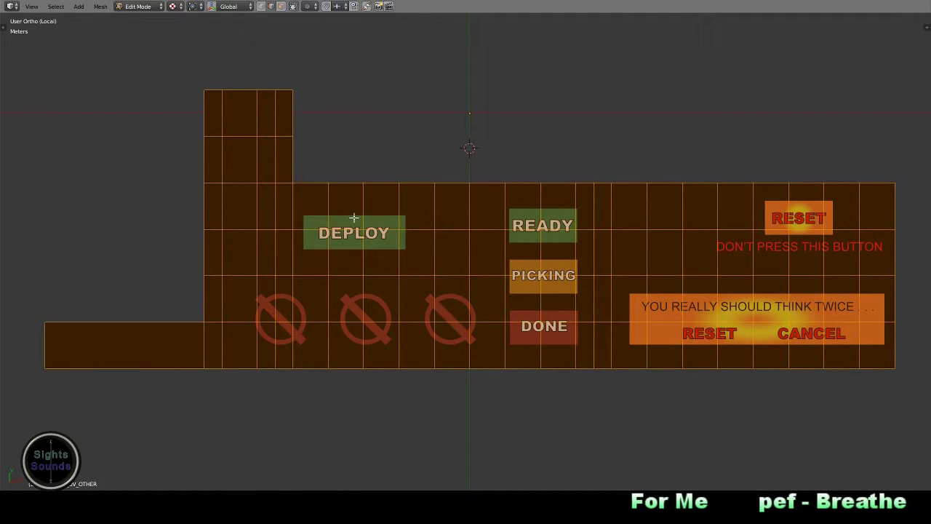
right_click(311, 215)
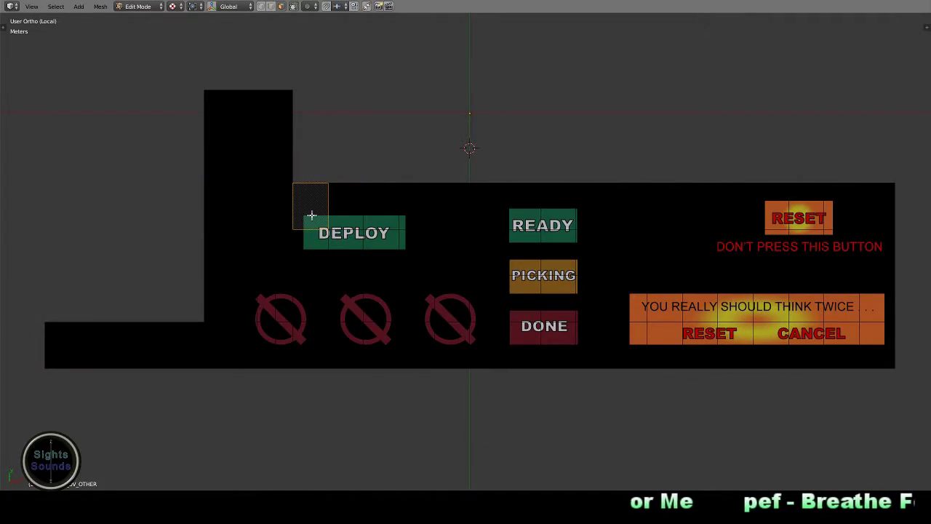
key(l)
key(c)
middle_drag(266, 218, 214, 249)
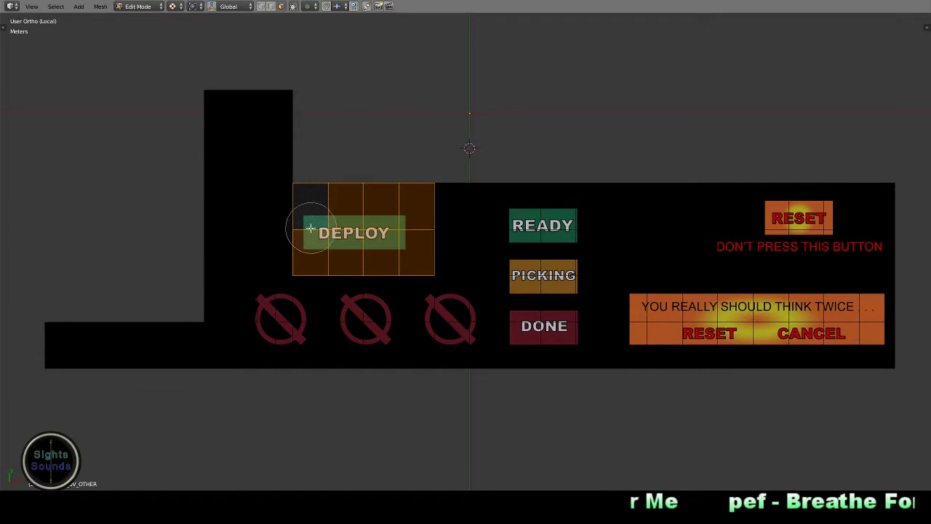
Step: Separate the selected DEPLOY faces into their own object and start editing that piece
right_click(258, 225)
key(p)
click(362, 196)
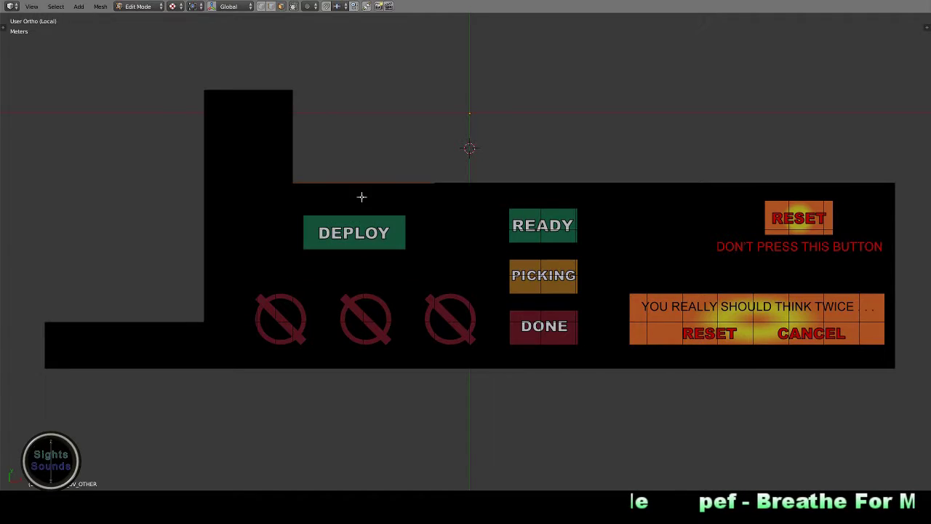
key(Tab)
right_click(361, 196)
key(Tab)
Step: Loop-cut along the top of DEPLOY and delete the strip above the button
key(a)
key(ctrl+r)
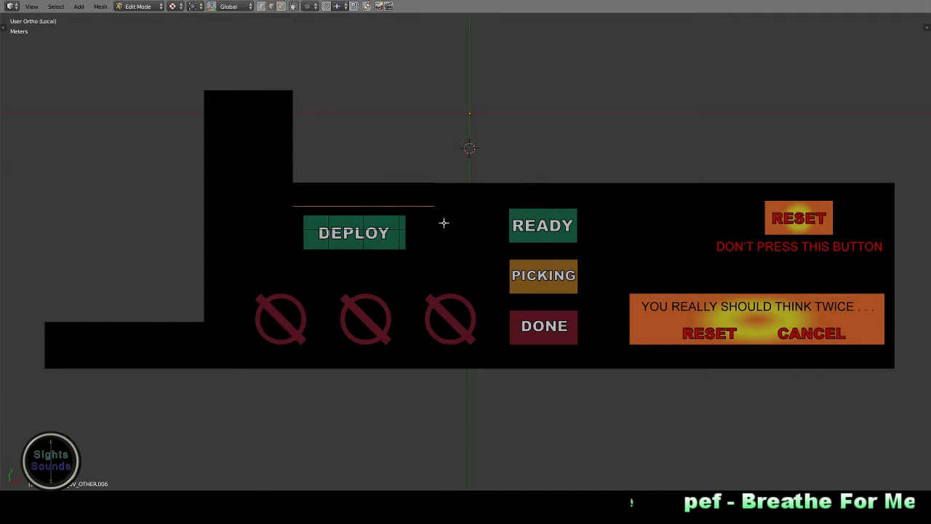
click(406, 175)
key(x)
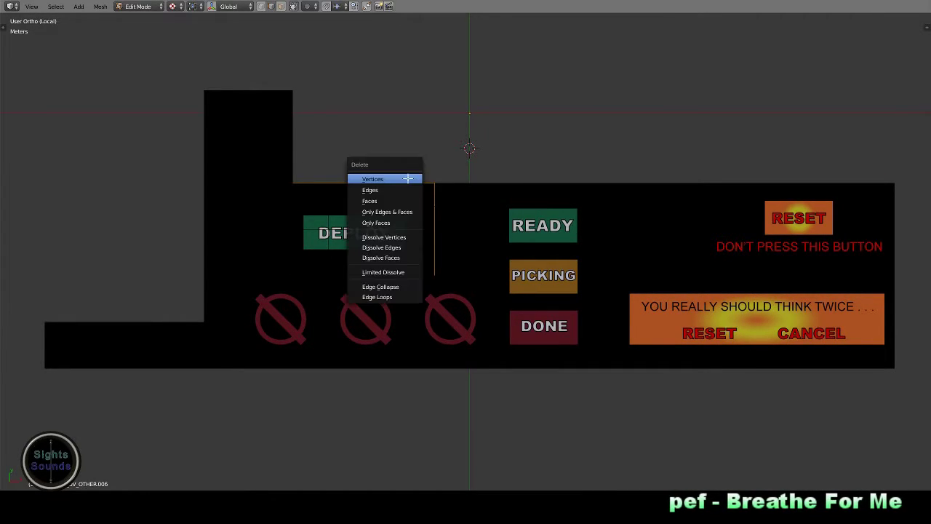
click(405, 179)
Step: Loop-cut along the bottom of DEPLOY, delete the strip below, then hide the trimmed piece
key(l)
key(ctrl+r)
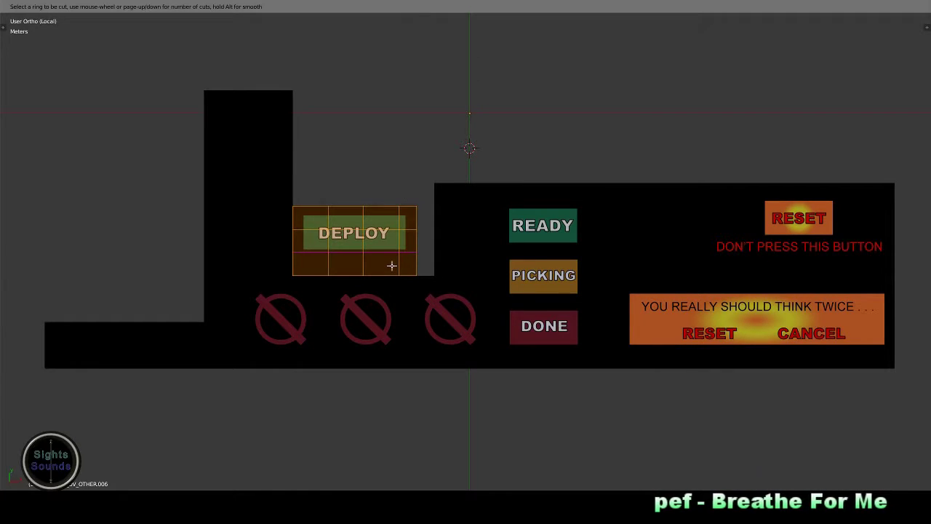
click(391, 266)
click(399, 274)
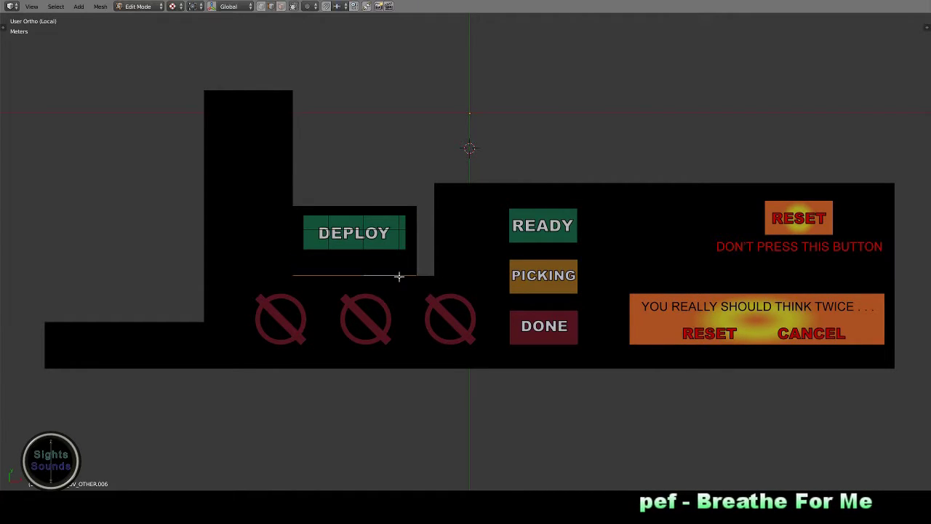
key(x)
click(399, 276)
key(l)
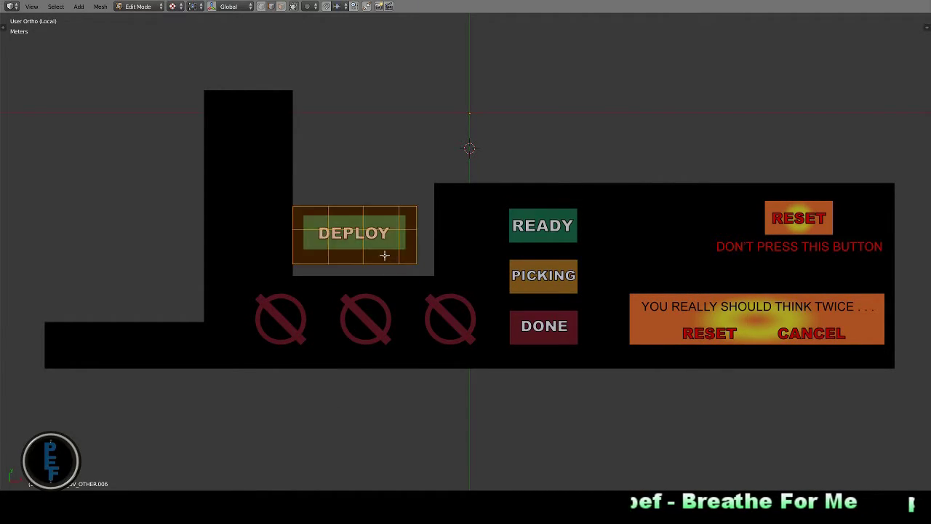
key(Tab)
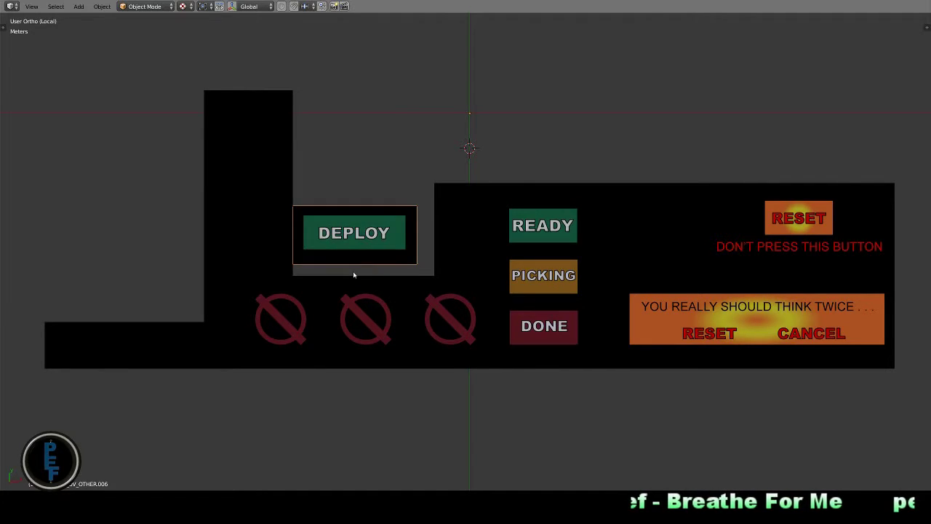
key(h)
key(Tab)
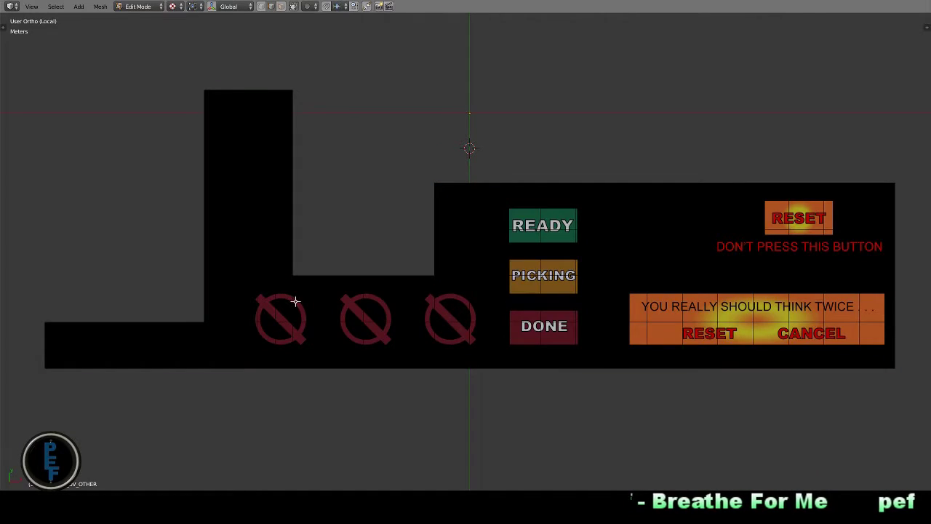
Step: In face mode, circle-select the strip of three crossed circles and split it off
key(a)
key(ctrl+Tab)
click(258, 312)
key(a)
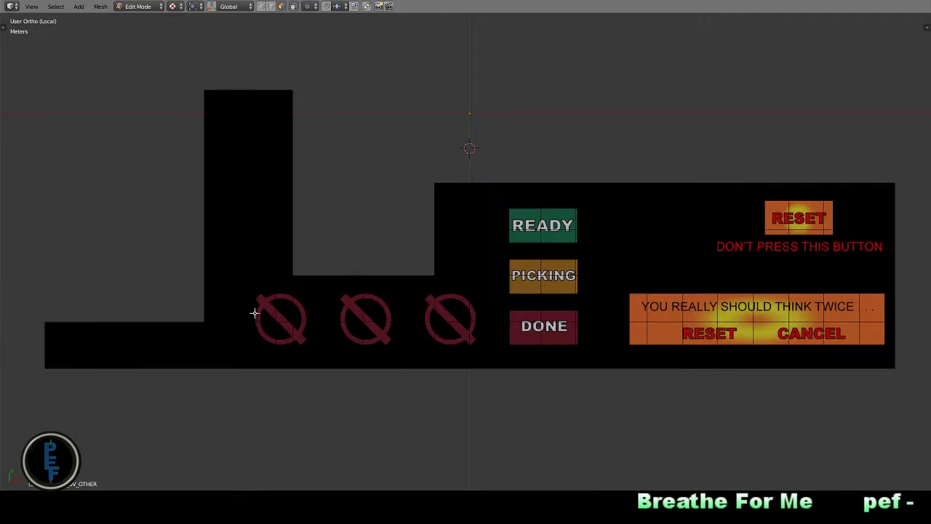
key(c)
drag(254, 312, 449, 320)
right_click(448, 320)
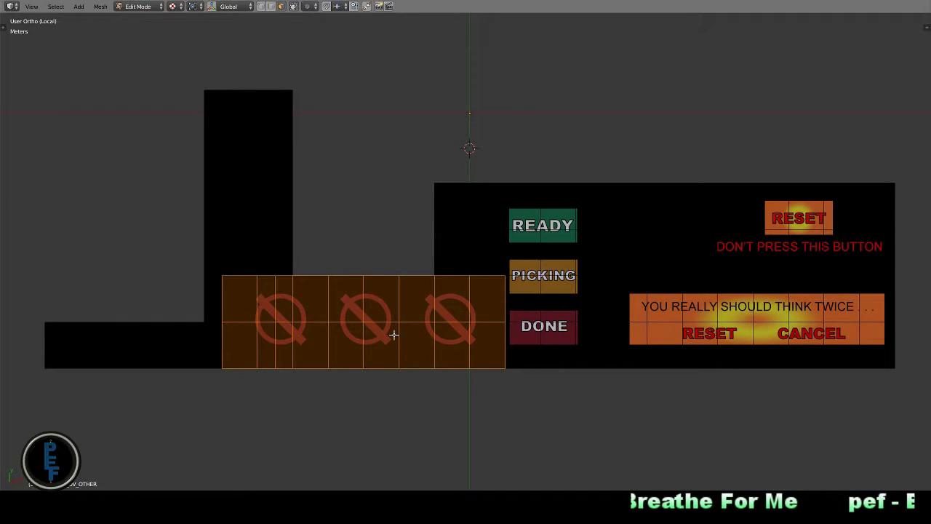
key(x)
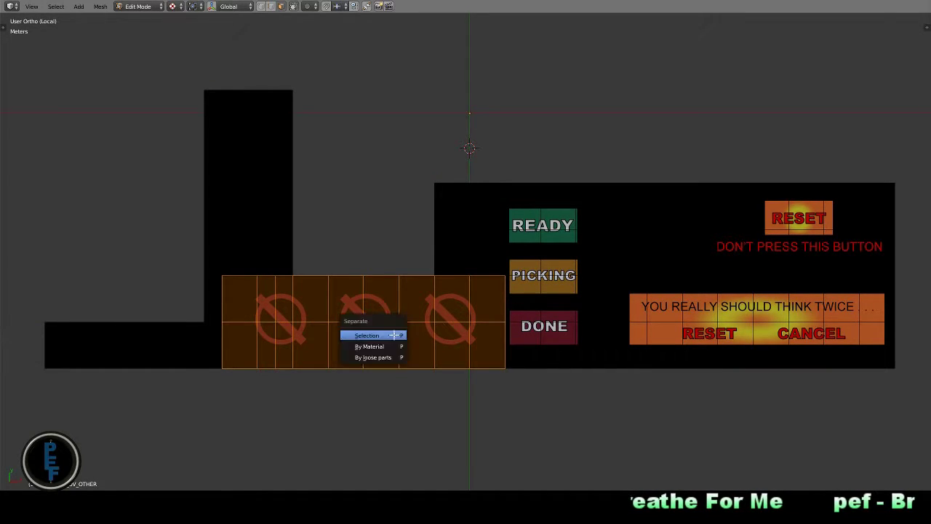
click(393, 335)
Step: Circle-select and delete the leftover left column and lower-left faces of the board
key(a)
key(a)
key(c)
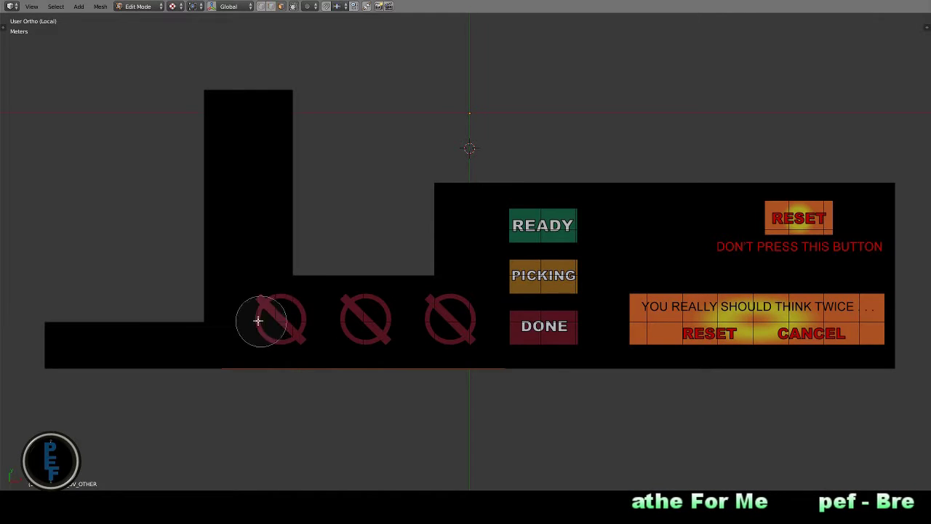
mouse_move(258, 320)
mouse_down()
mouse_move(193, 347)
mouse_move(415, 308)
mouse_move(432, 185)
mouse_move(647, 225)
mouse_up()
right_click(673, 128)
key(x)
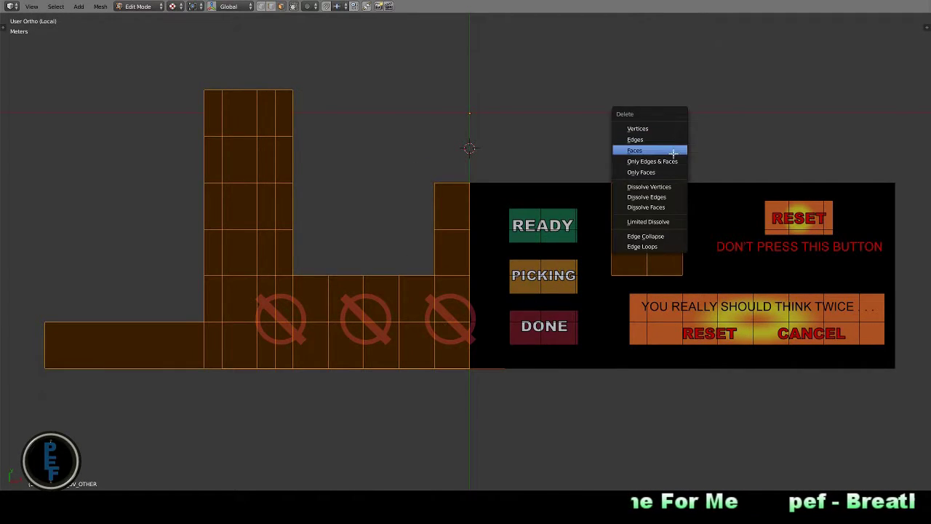
click(673, 151)
Step: In wireframe, dissolve the three-circle strip's vertical inner edges and middle horizontal edge
key(Tab)
right_click(451, 333)
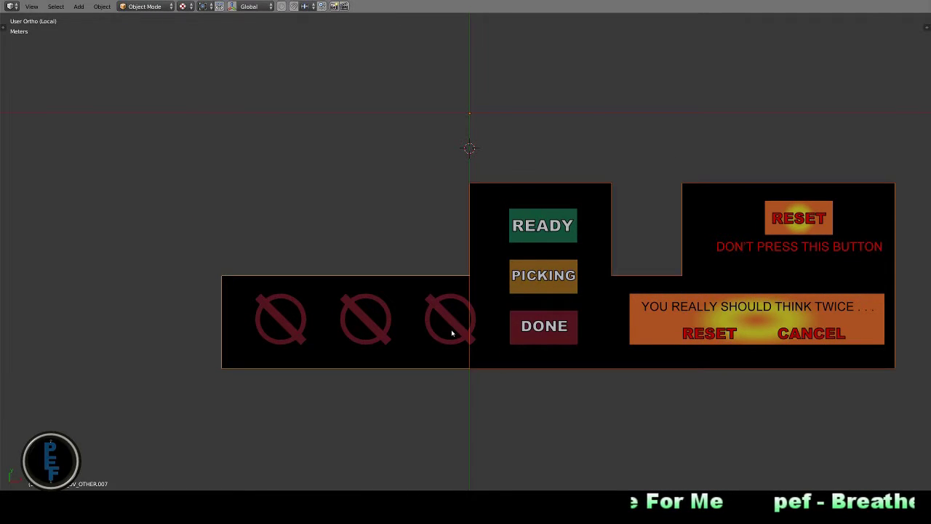
key(Tab)
alt+right_click(273, 354)
key(ctrl+Tab)
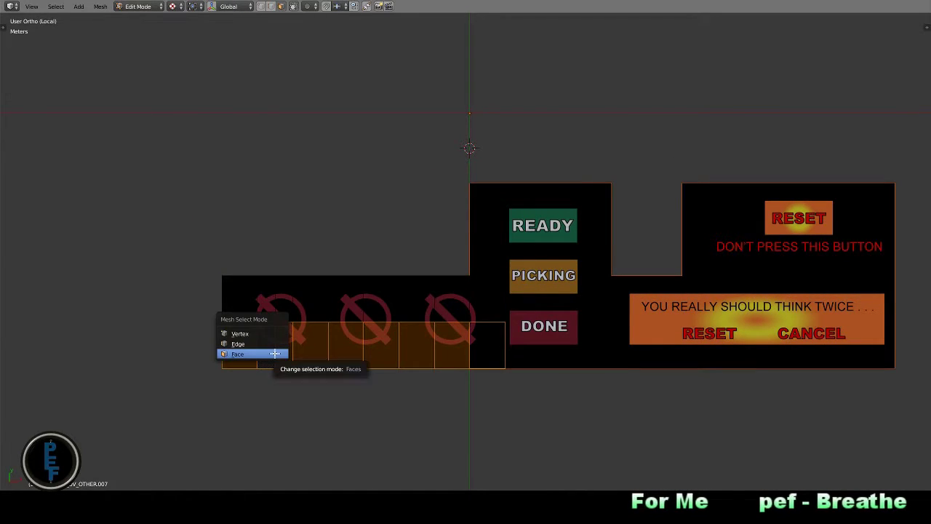
click(275, 354)
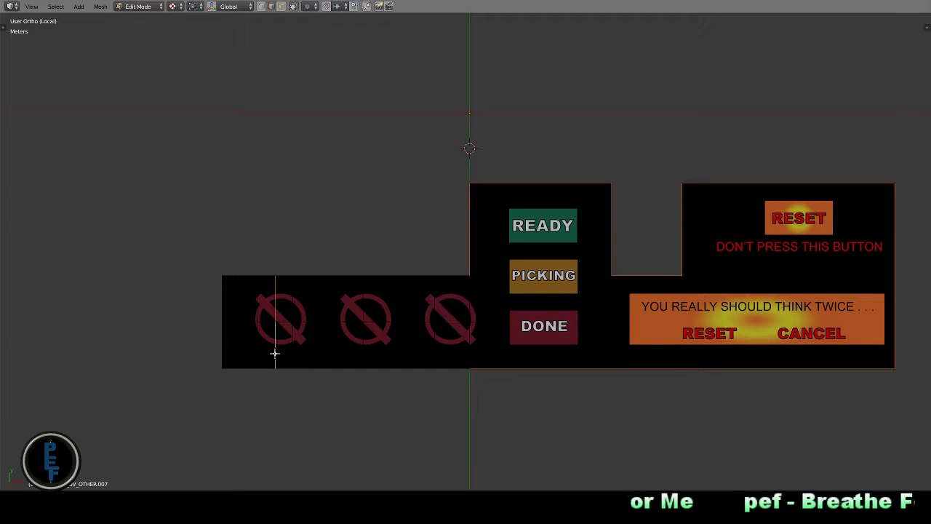
key(a)
ctrl+alt+right_click(255, 356)
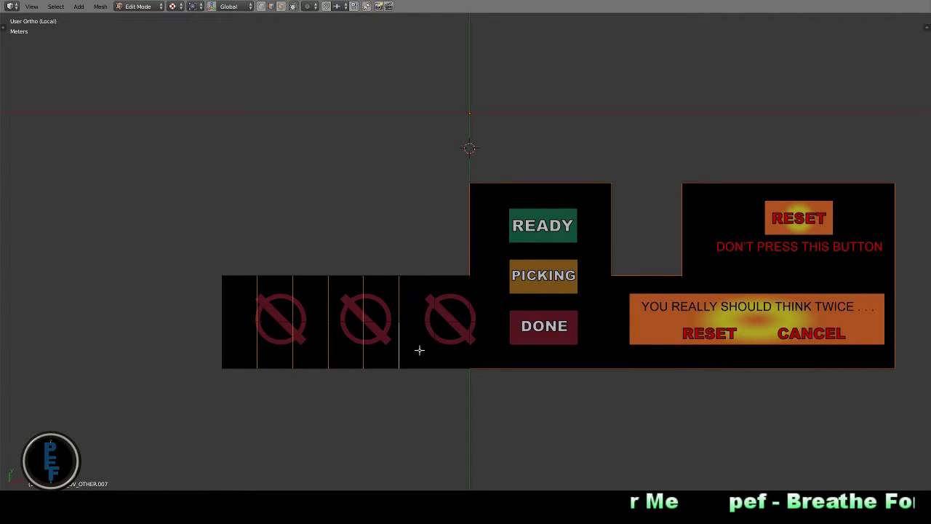
key(z)
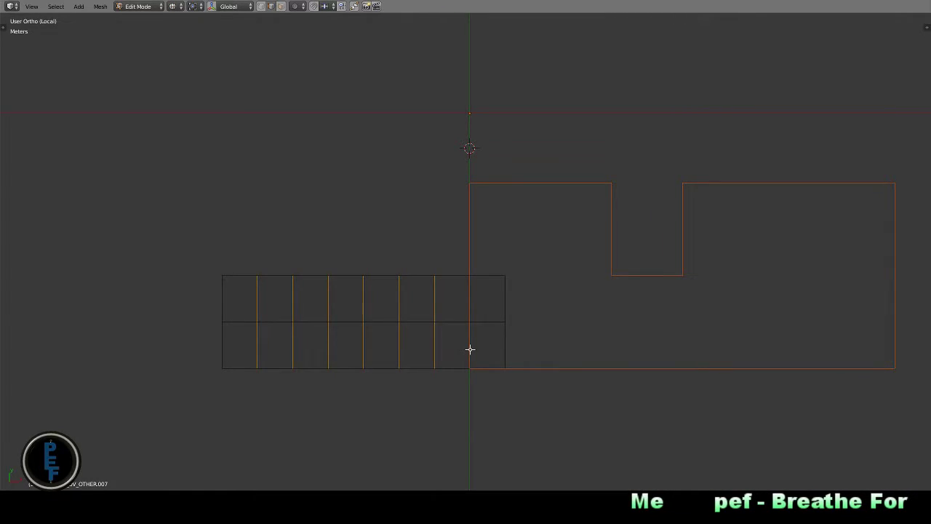
key(ctrl+x)
right_click(428, 318)
key(ctrl+x)
Step: Hide the simplified three-circle strip and resume editing the textured main board
key(Tab)
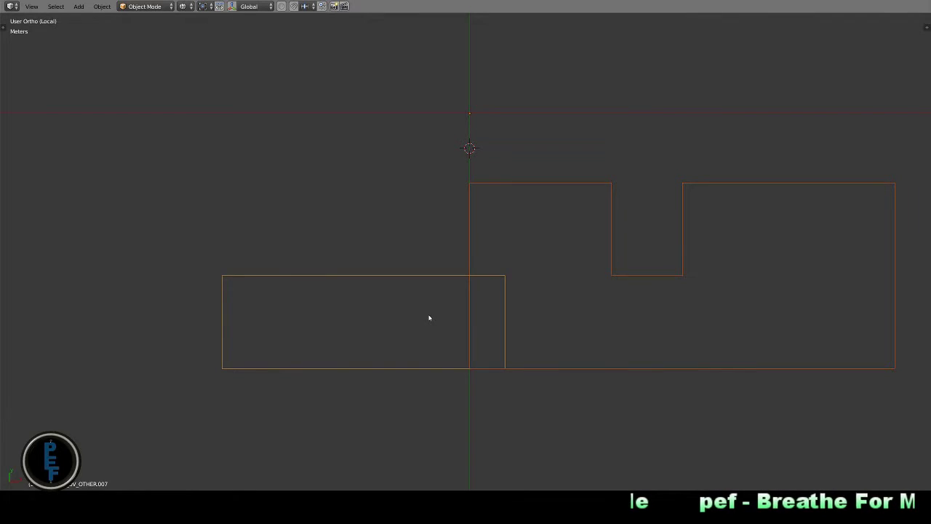
key(z)
key(alt+z)
key(Tab)
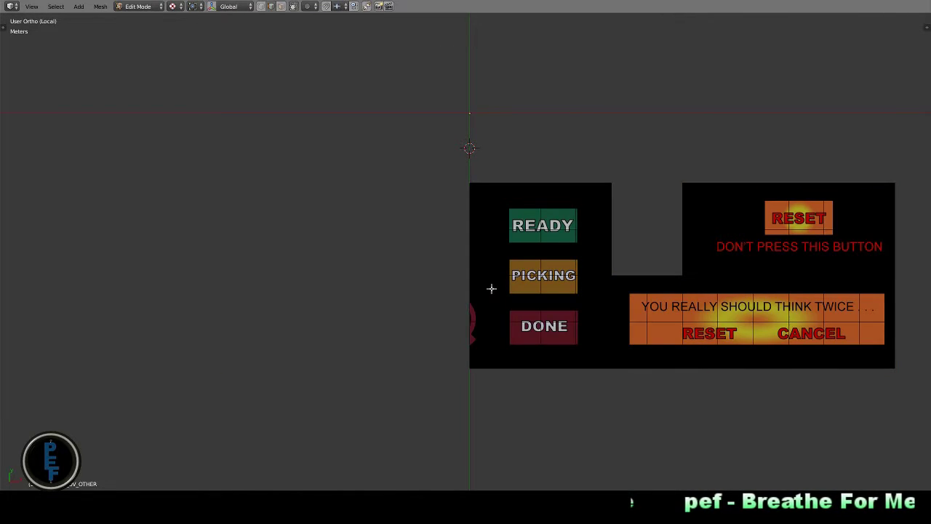
Step: Move the plane's left edge inward to the panel border
key(a)
key(a)
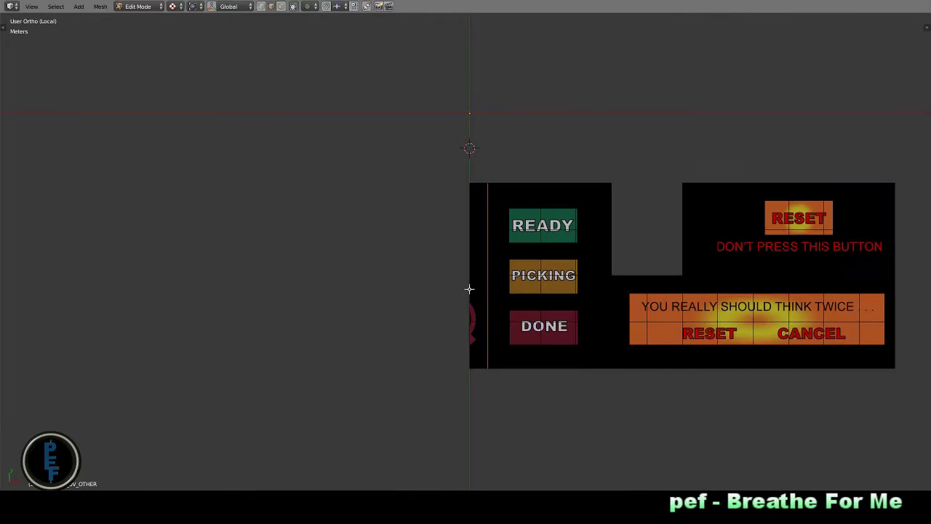
right_click(515, 179)
alt+right_click(610, 213)
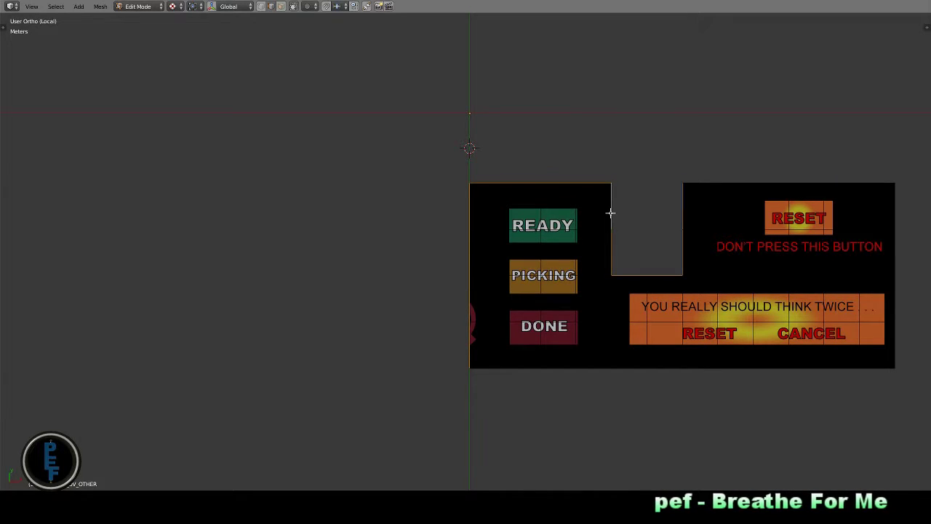
key(ctrl+z)
key(u)
click(606, 193)
key(z)
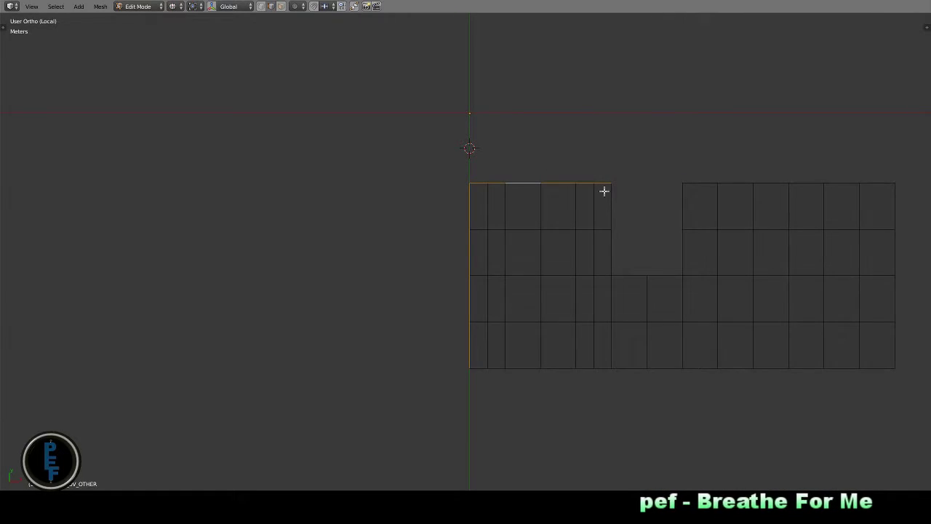
key(alt+z)
key(a)
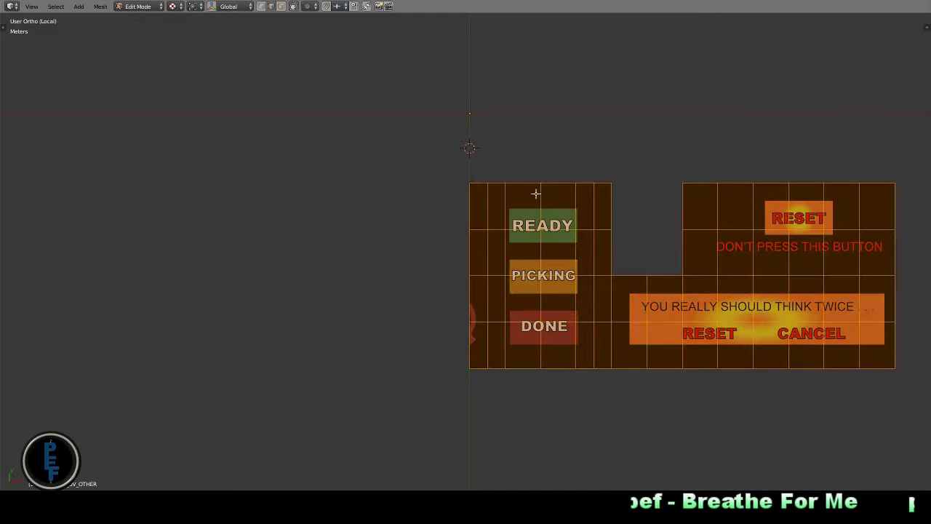
key(a)
key(ctrl+z)
Step: Move the plane's top edge down to the top of the panel
key(a)
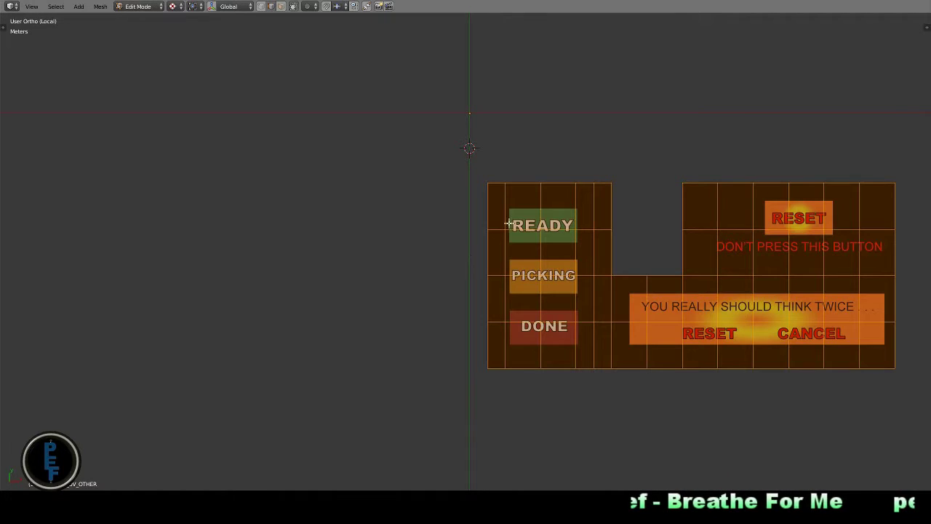
key(a)
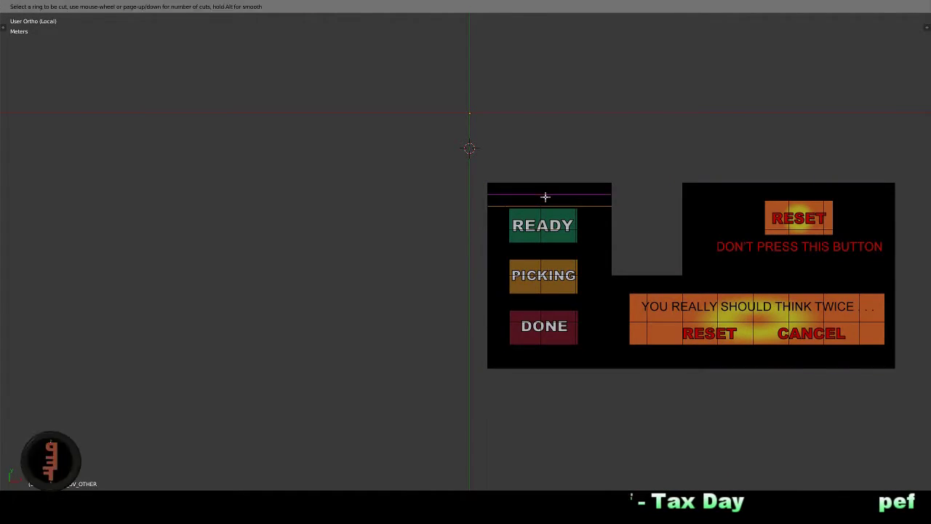
right_click(553, 186)
key(g)
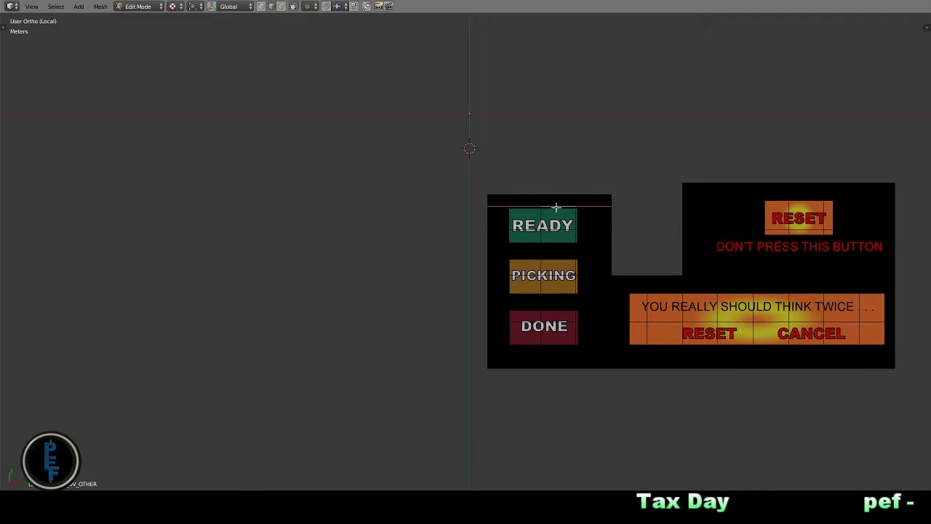
key(a)
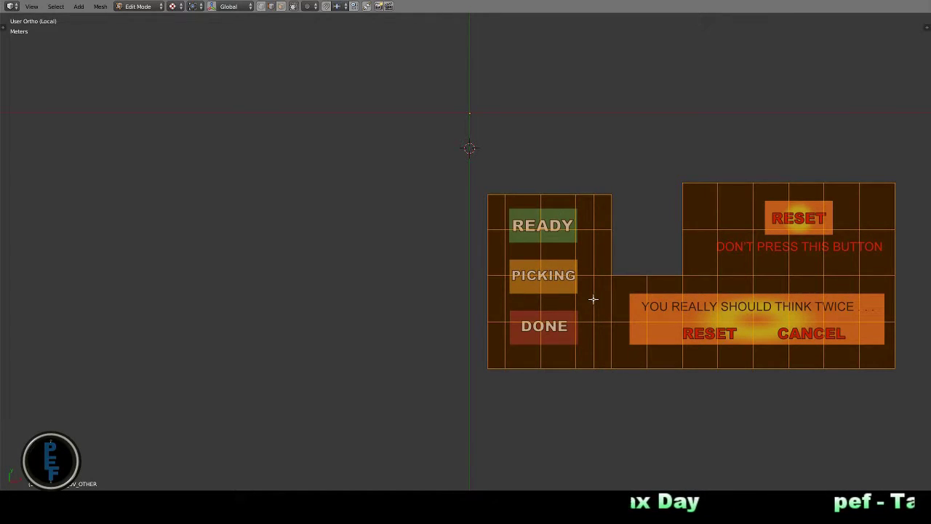
key(a)
Step: Circle-select the READY, PICKING and DONE faces and separate them as a new mesh
key(c)
mouse_move(540, 224)
mouse_down()
mouse_move(499, 209)
mouse_move(558, 225)
mouse_move(528, 309)
mouse_up()
right_click(529, 309)
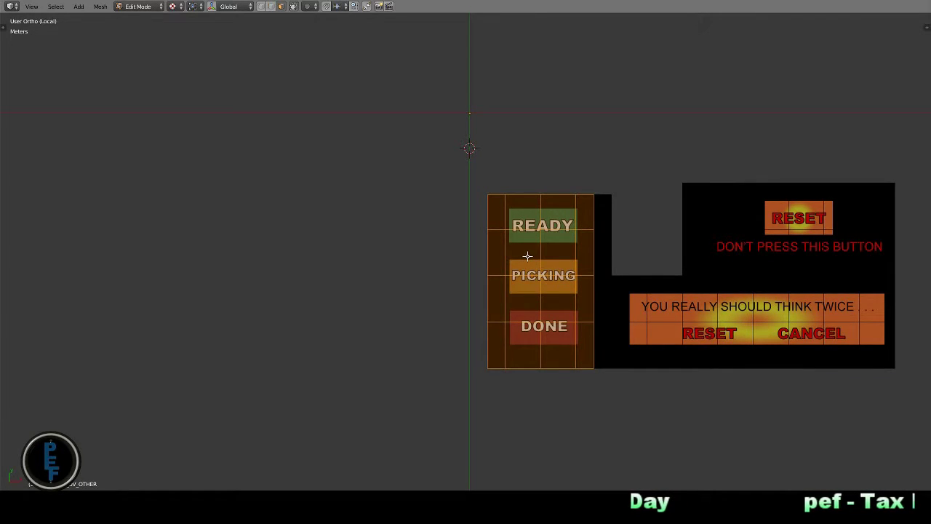
key(p)
click(529, 257)
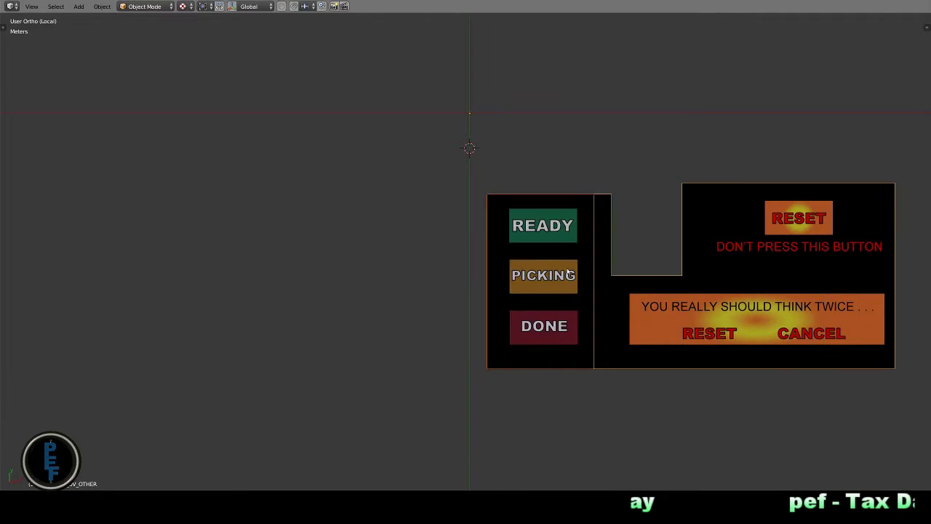
Step: Move the left panel's bottom edge up to the panel border
key(a)
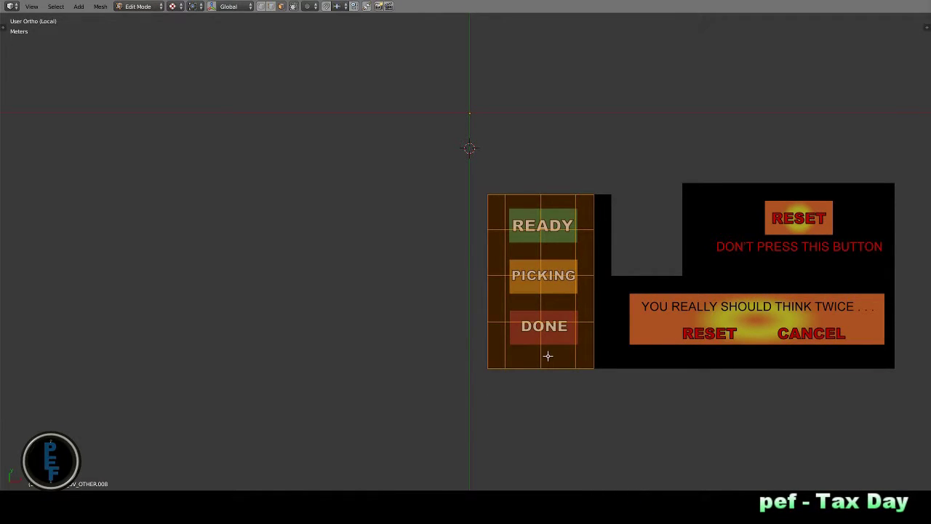
key(a)
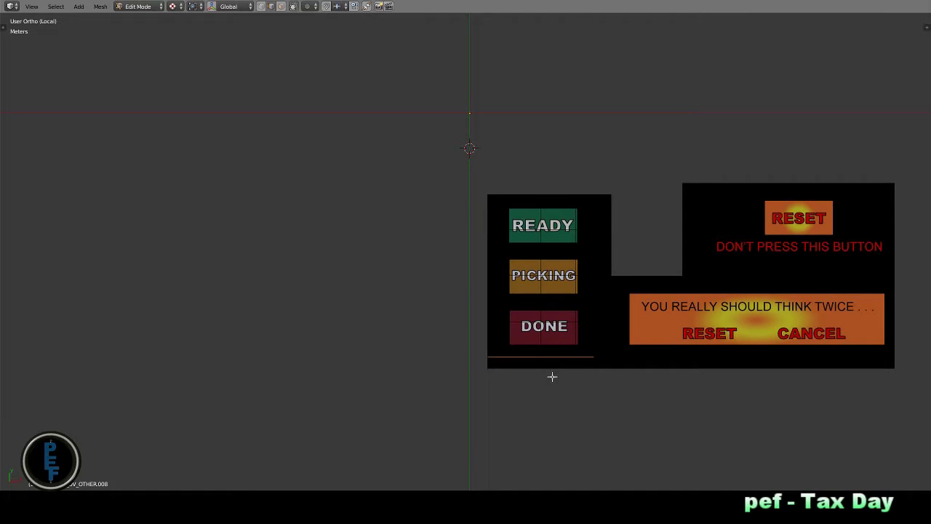
alt+right_click(552, 367)
key(g)
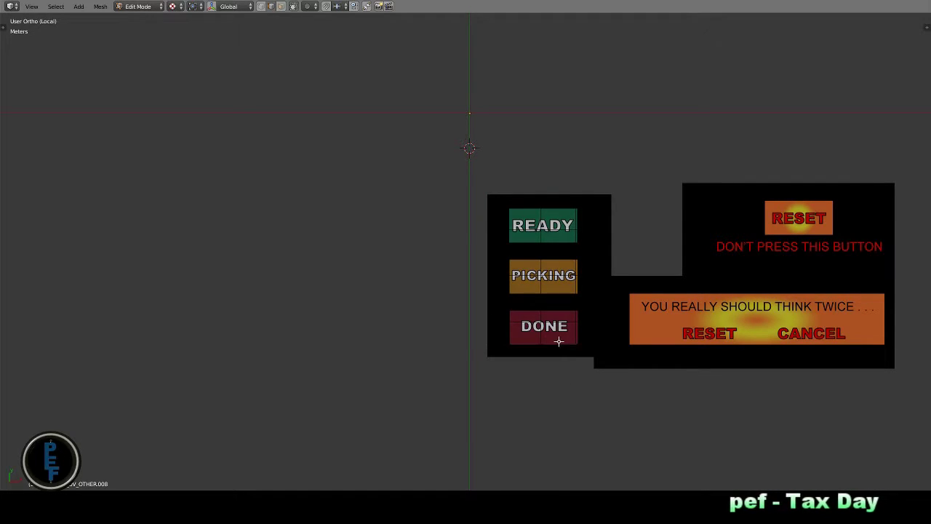
key(a)
key(a)
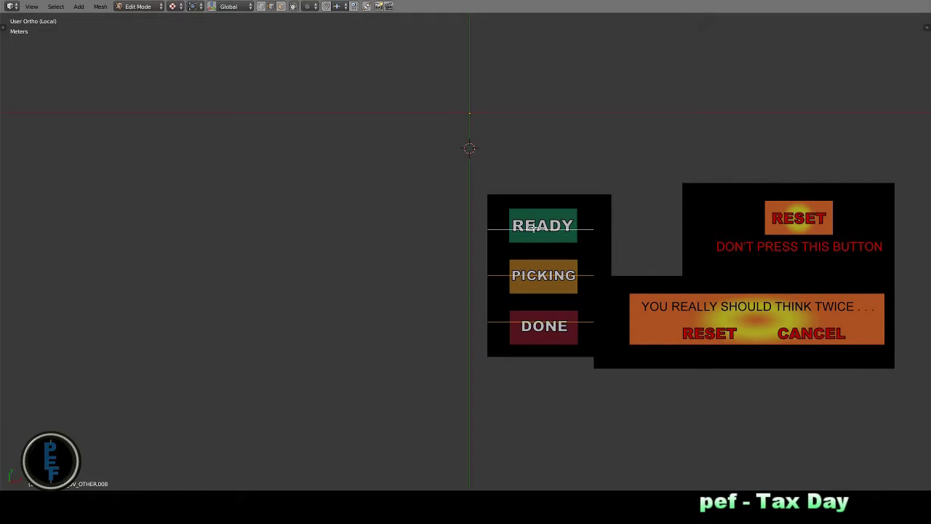
Step: Add two loop cuts between READY, PICKING and DONE
key(a)
key(ctrl+r)
scroll(491, 258, up, 1)
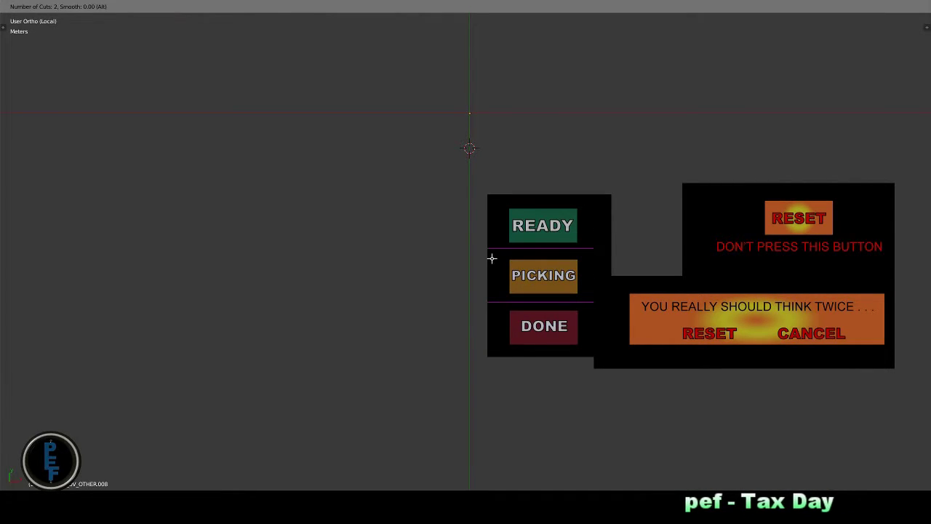
click(492, 258)
right_click(492, 258)
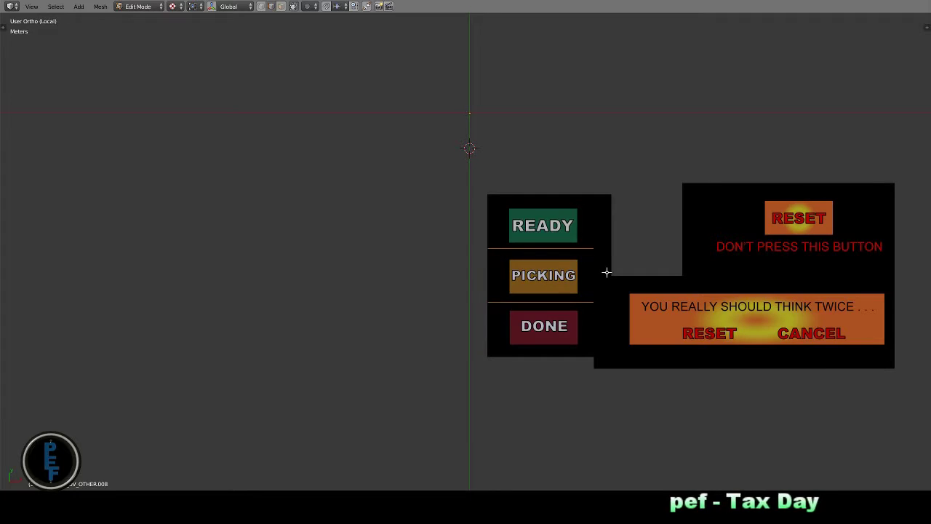
key(alt+z)
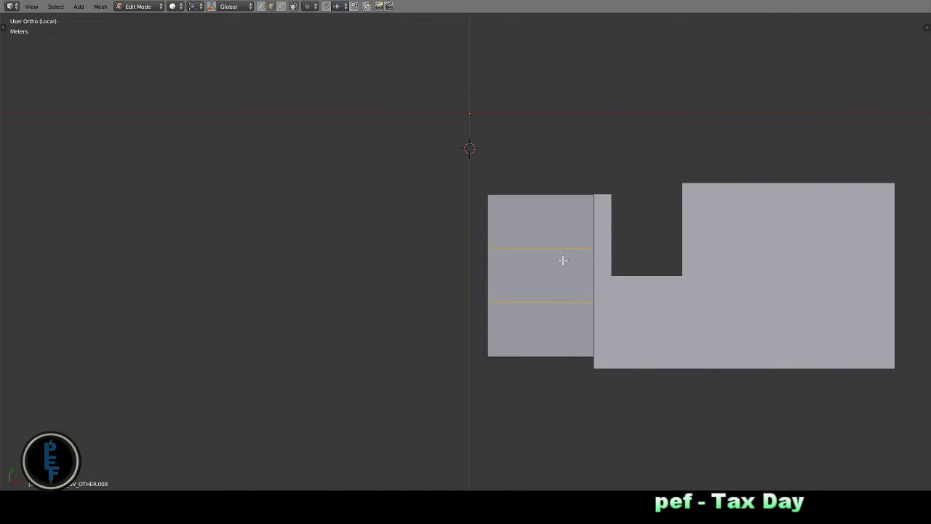
key(alt+z)
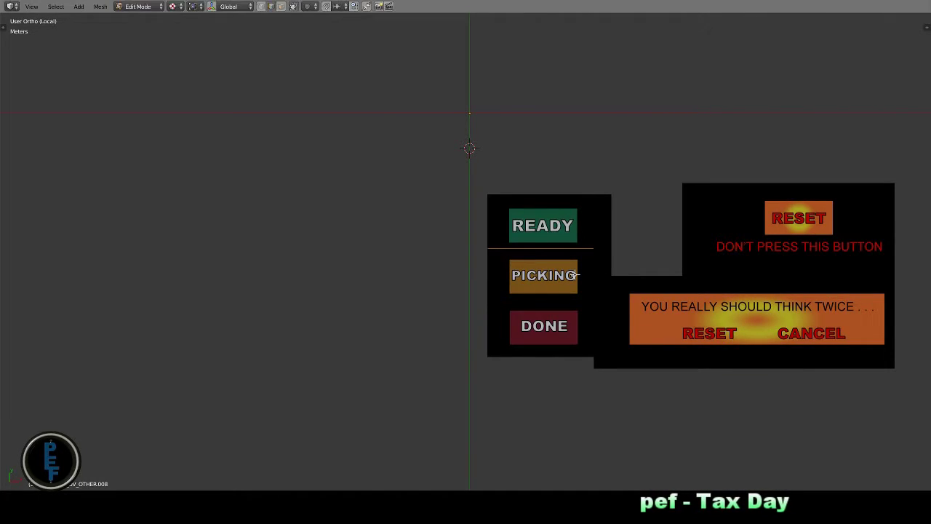
Step: Separate the panel by loose parts into three button pieces
key(l)
key(p)
click(554, 297)
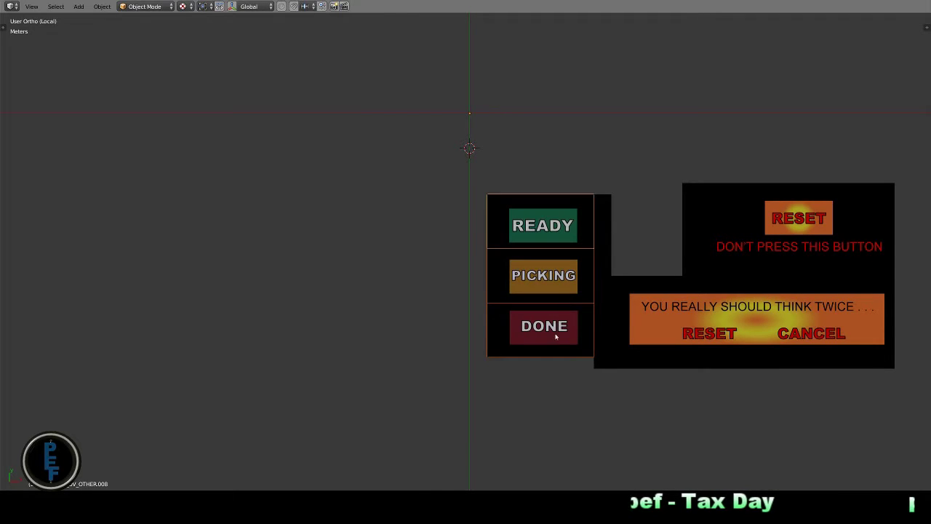
Step: Centre the remaining mesh and delete the leftover strip on its left
shift+middle_drag(618, 350, 341, 312)
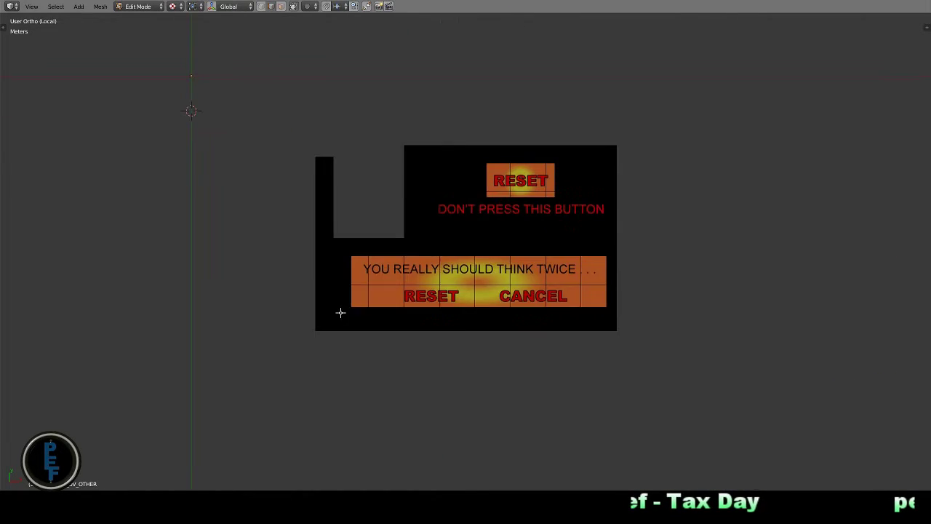
key(a)
key(a)
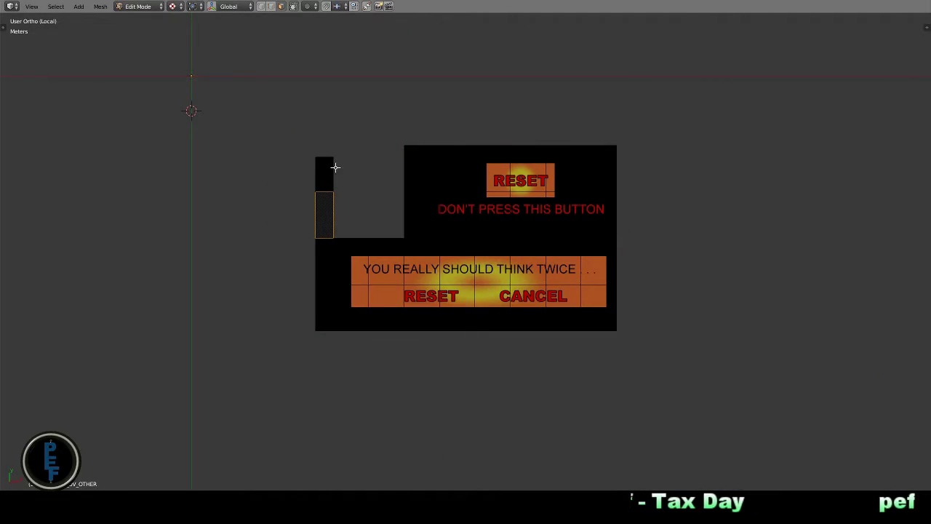
key(l)
key(x)
click(328, 191)
key(a)
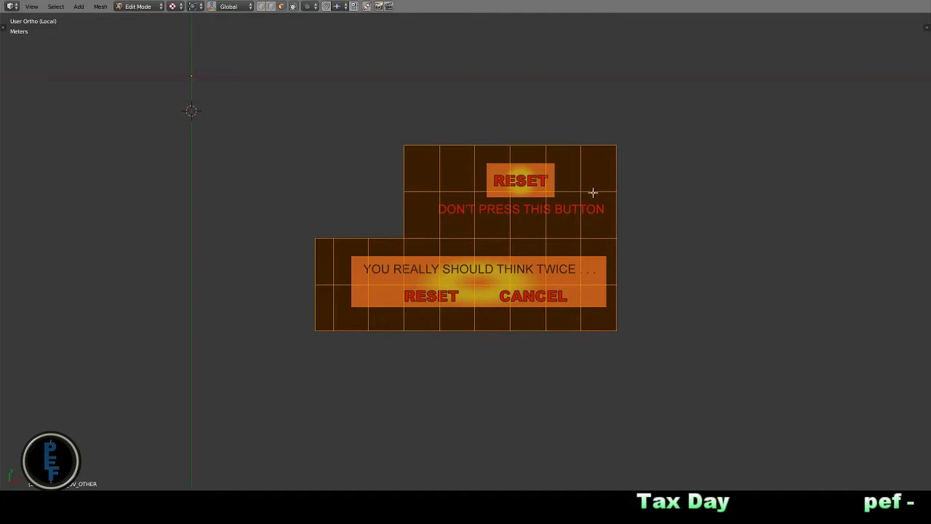
key(p)
click(426, 235)
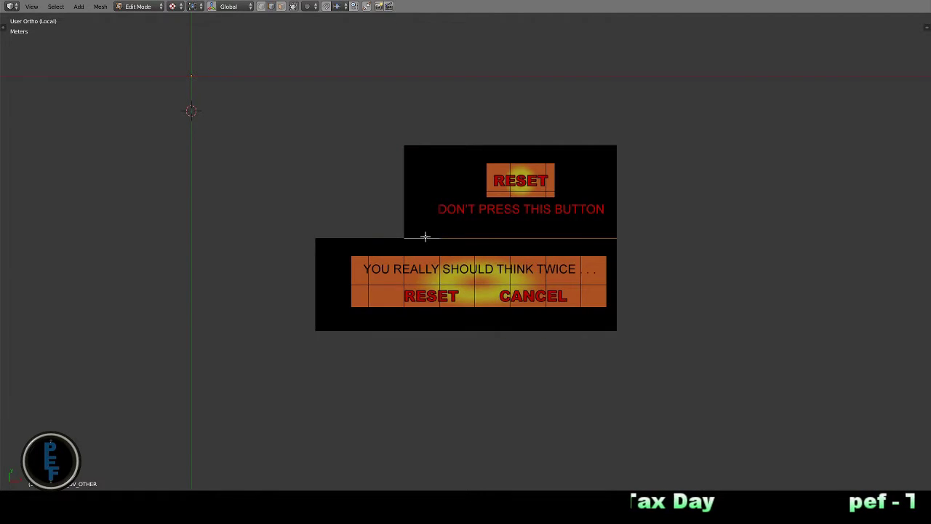
key(c)
key(Escape)
Step: Delete the narrow left column of the upper panel
right_click(421, 246)
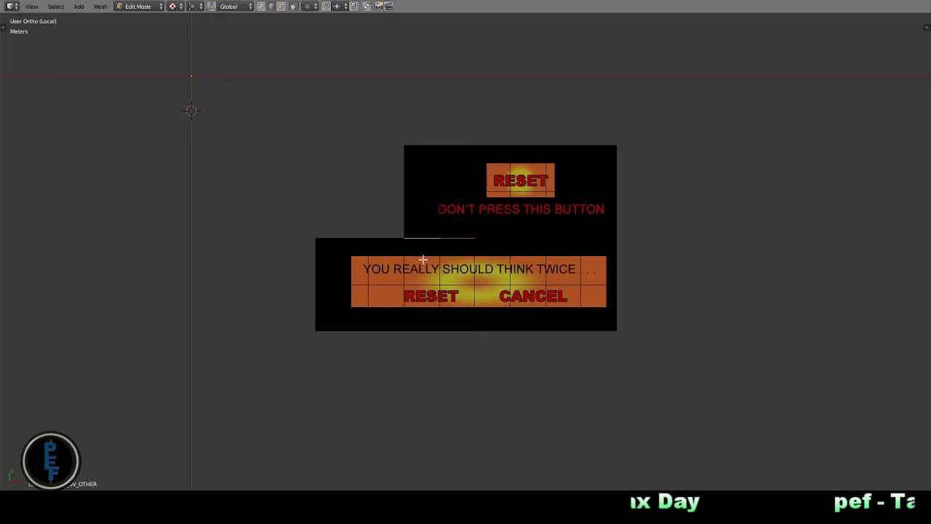
key(ctrl+l)
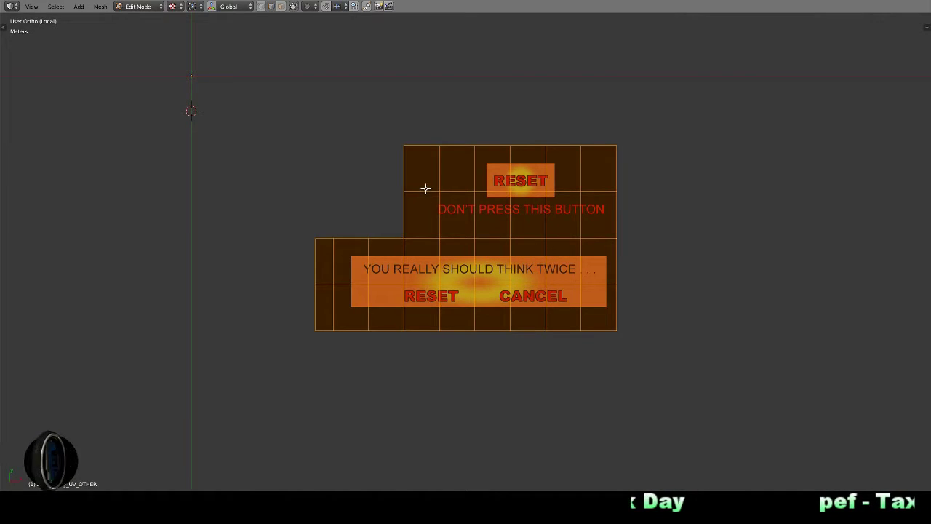
right_click(404, 175)
key(x)
click(403, 152)
Step: Dissolve the interior grid edges of the remaining mesh
key(a)
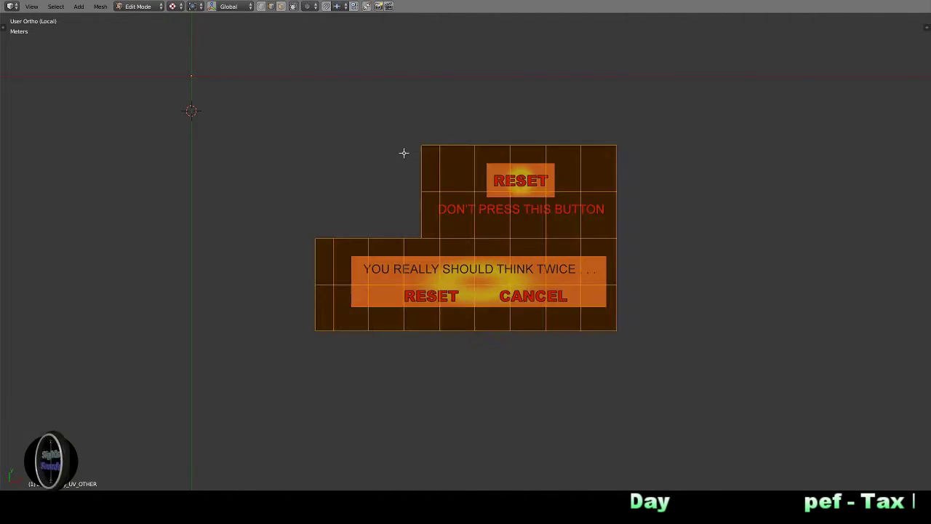
key(a)
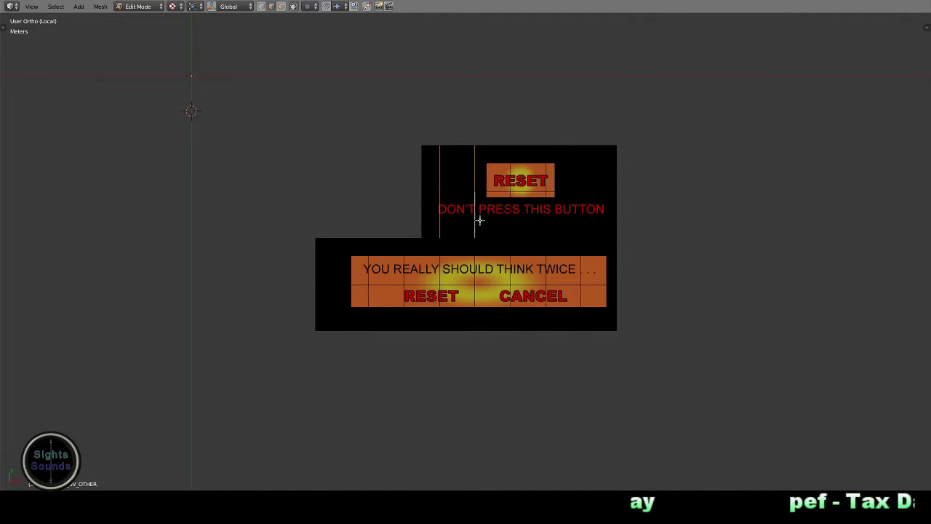
key(a)
key(a)
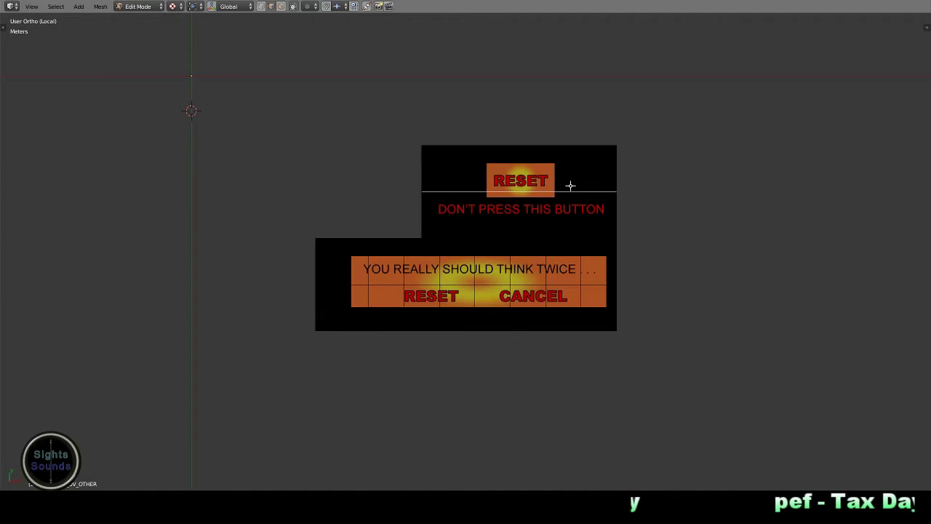
key(a)
key(a)
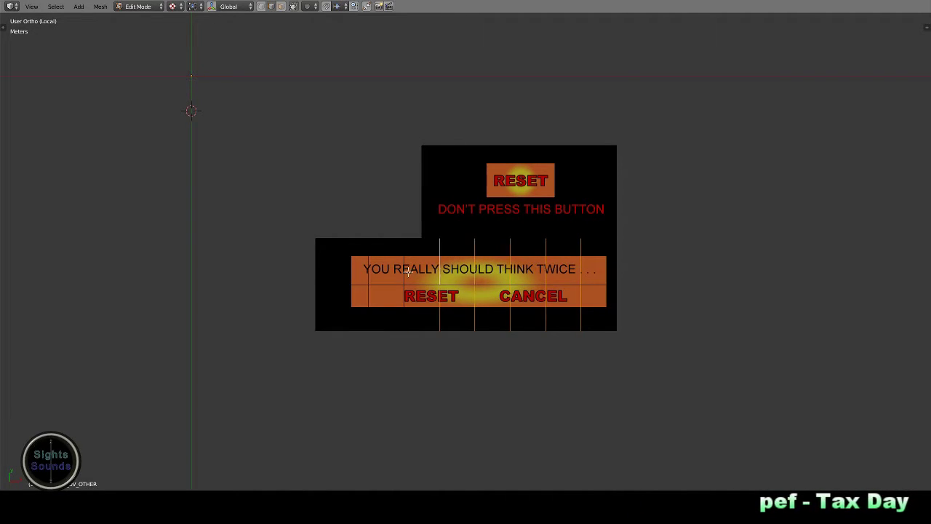
key(ctrl+x)
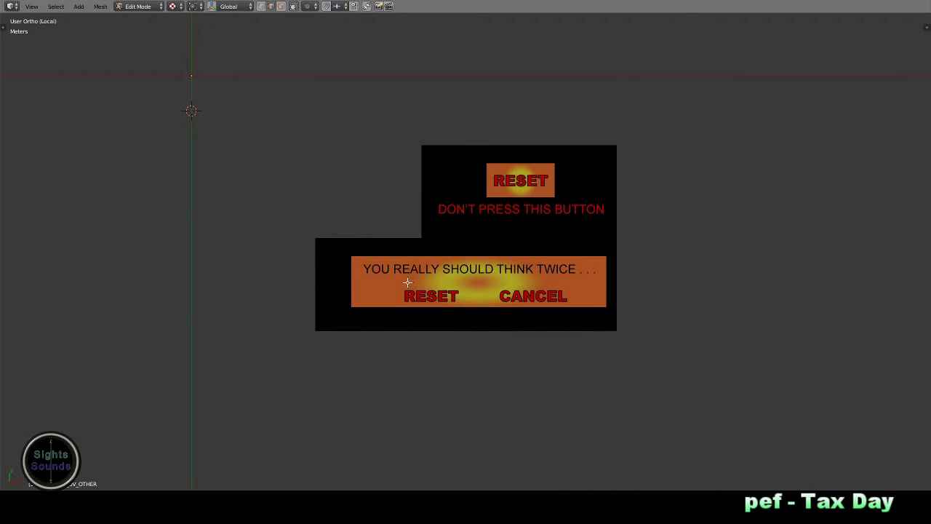
Step: Delete the narrow strip on the left side of the mesh
key(a)
key(a)
right_click(315, 280)
key(x)
click(315, 278)
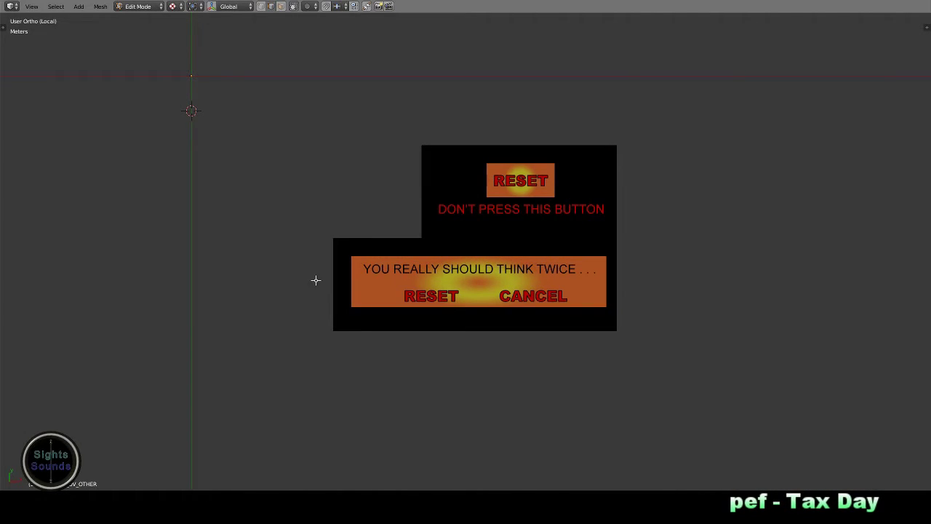
key(a)
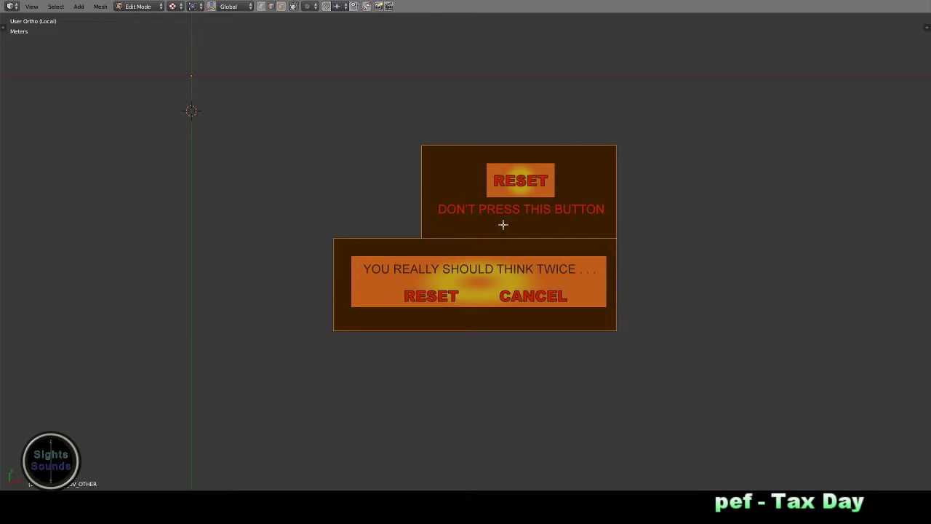
key(a)
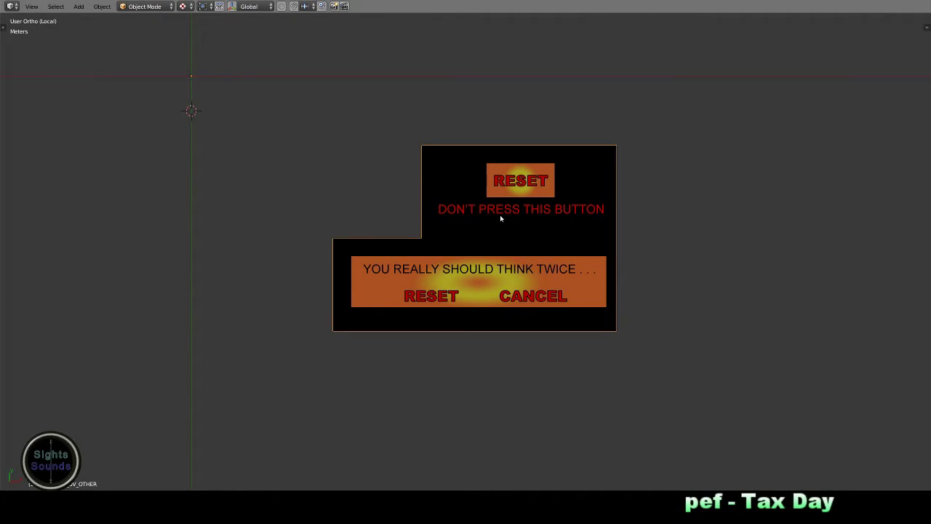
Step: Separate the mesh into its loose pieces, the RESET warning and THINK TWICE blocks
key(a)
key(p)
click(499, 215)
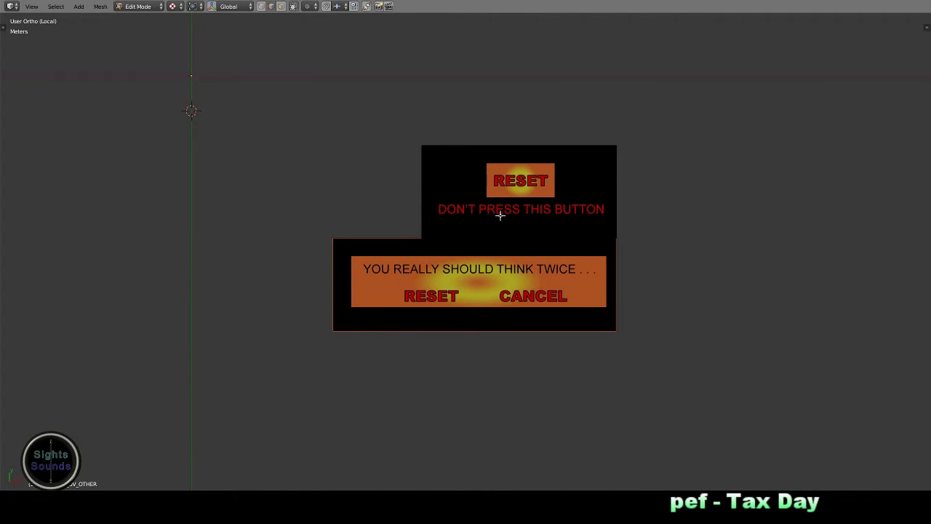
key(Tab)
Step: Show all pieces in an orthographic top view framing the whole board, then select panels
key(KP_Divide)
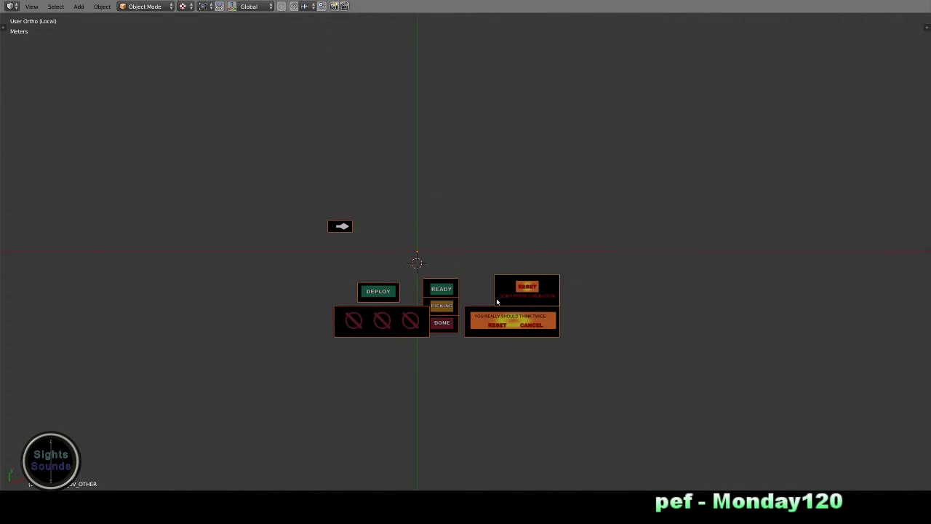
key(KP_0)
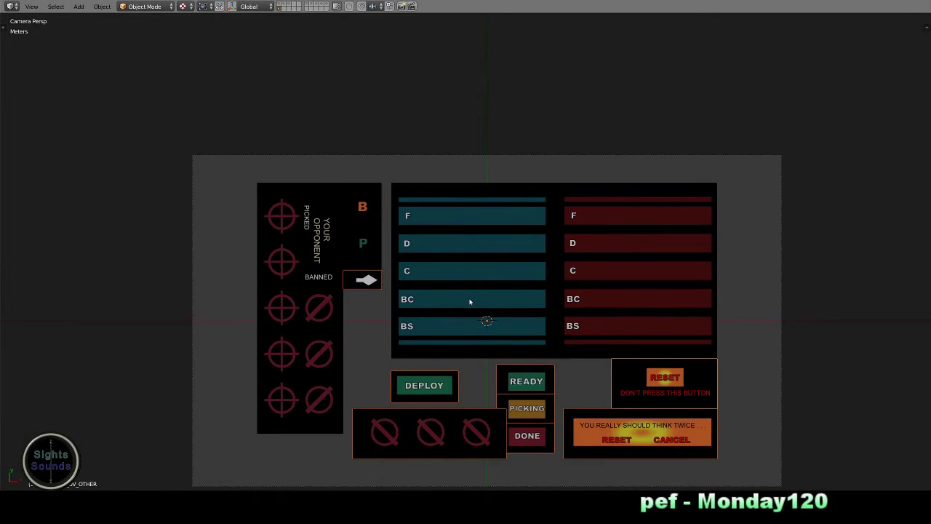
key(KP_7)
key(KP_5)
scroll(482, 274, up, 2)
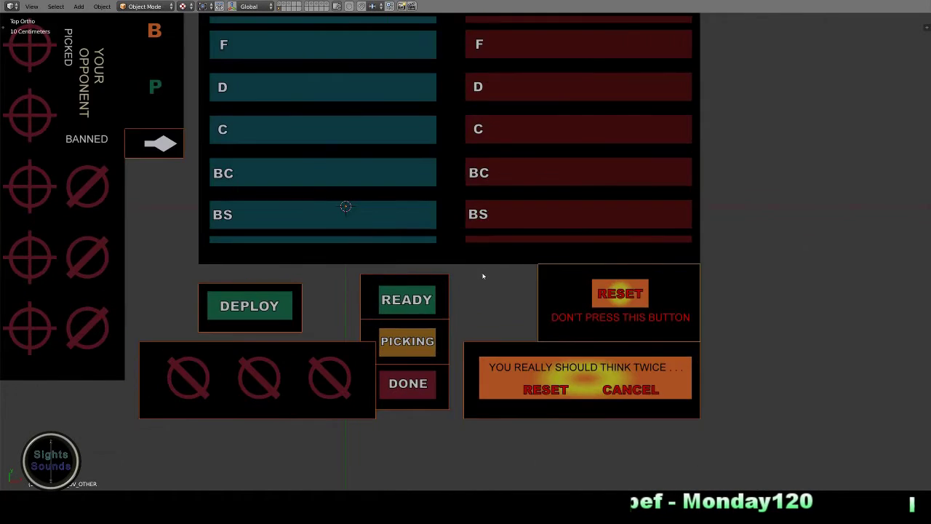
scroll(516, 335, down, 1)
right_click(211, 291)
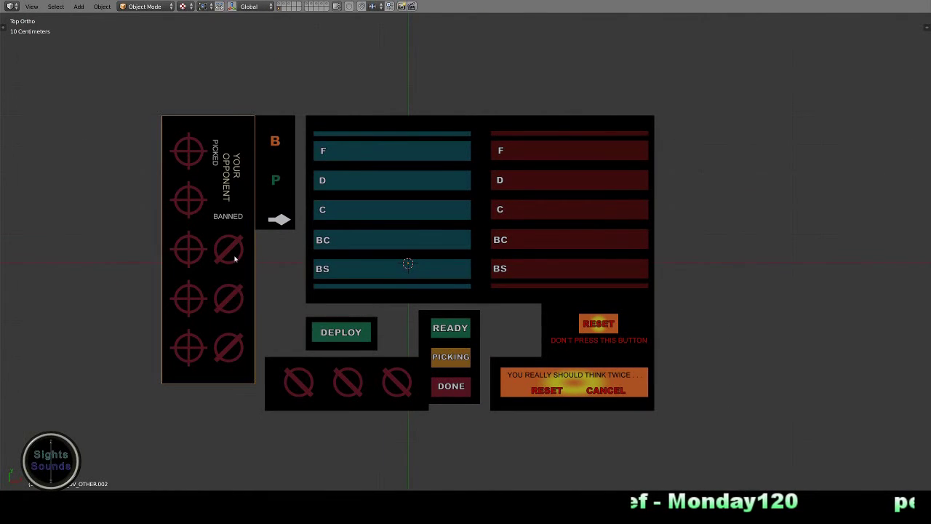
right_click(277, 168)
Step: In Edit Mode on the F/D/C list panel, select the vertical edge loops across the blue and red bars
right_click(581, 180)
key(Tab)
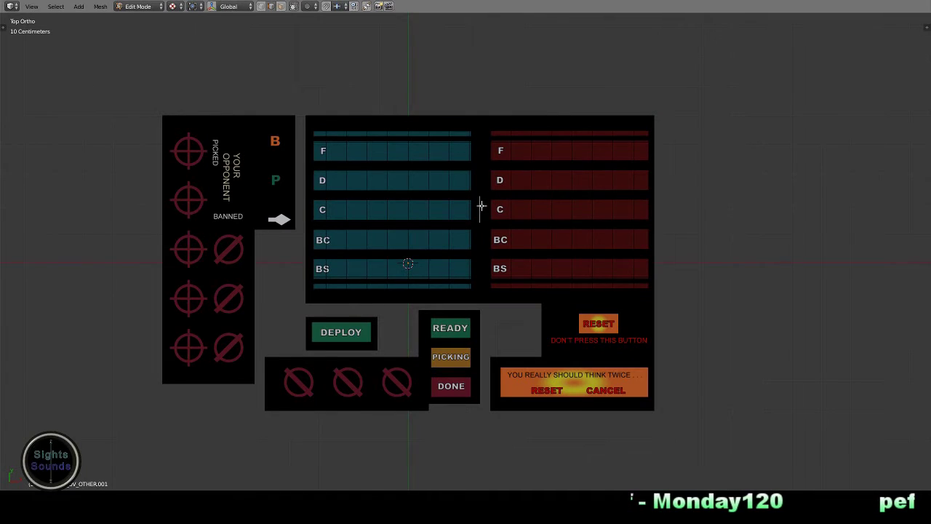
alt+shift+right_click(328, 188)
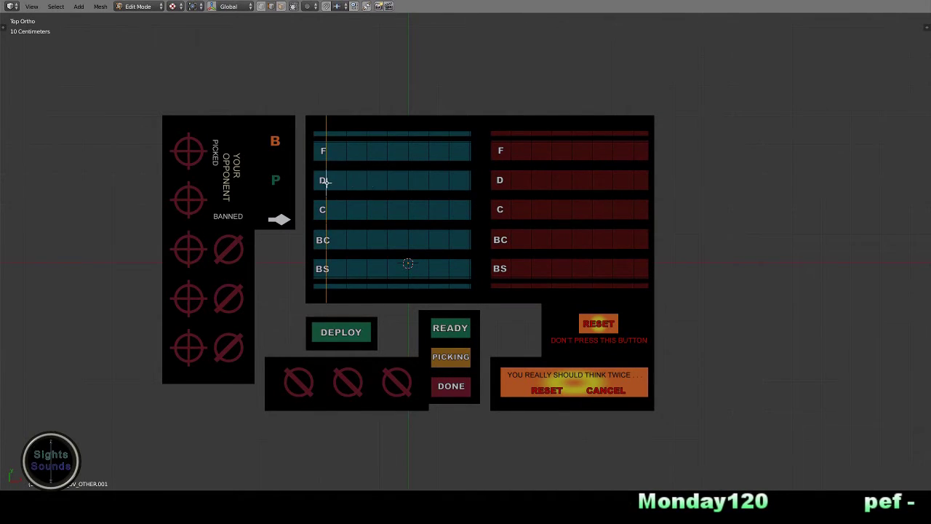
alt+shift+right_click(346, 178)
alt+shift+right_click(367, 176)
alt+shift+right_click(388, 182)
alt+shift+right_click(429, 186)
alt+shift+right_click(448, 188)
alt+shift+right_click(511, 188)
alt+shift+right_click(550, 182)
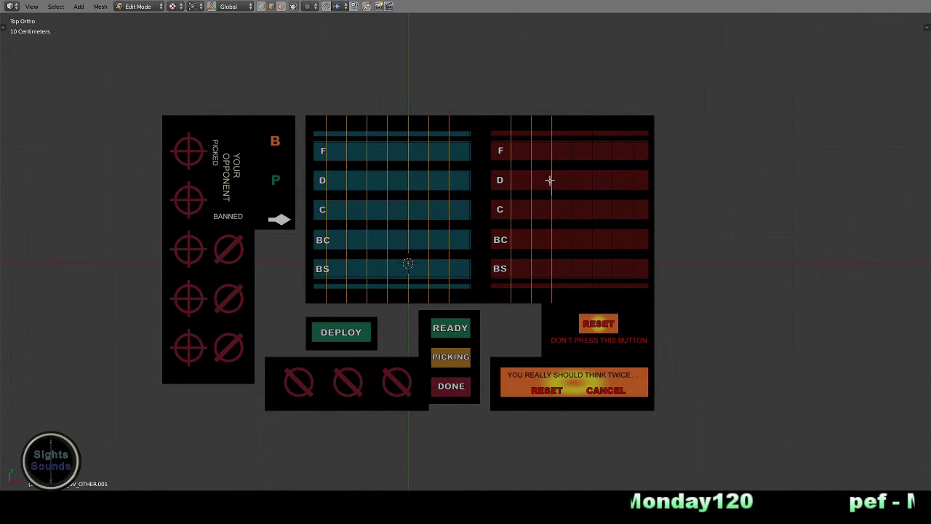
alt+shift+right_click(588, 184)
alt+shift+right_click(615, 185)
alt+shift+right_click(632, 185)
Step: Select and dissolve the horizontal edge loops between the list panel's rows
alt+right_click(610, 132)
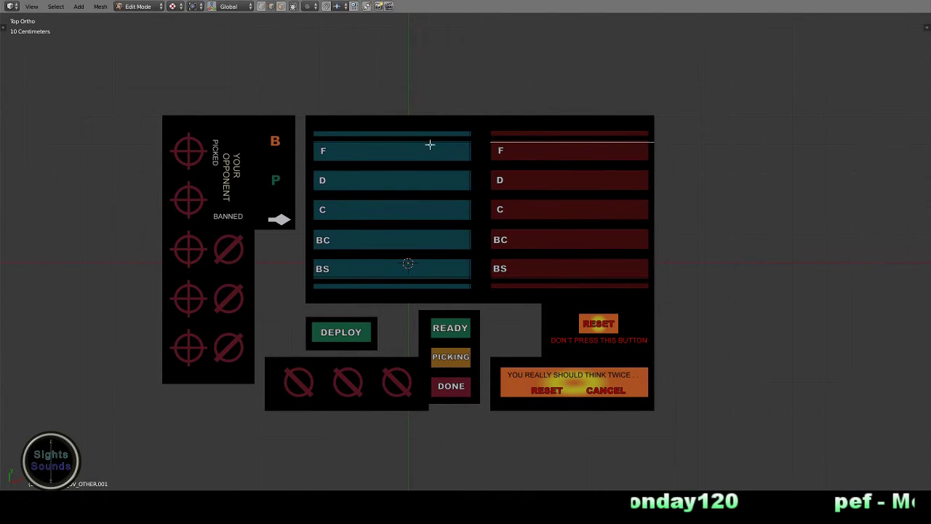
alt+shift+right_click(466, 168)
alt+shift+right_click(546, 195)
alt+shift+right_click(439, 224)
alt+shift+right_click(528, 250)
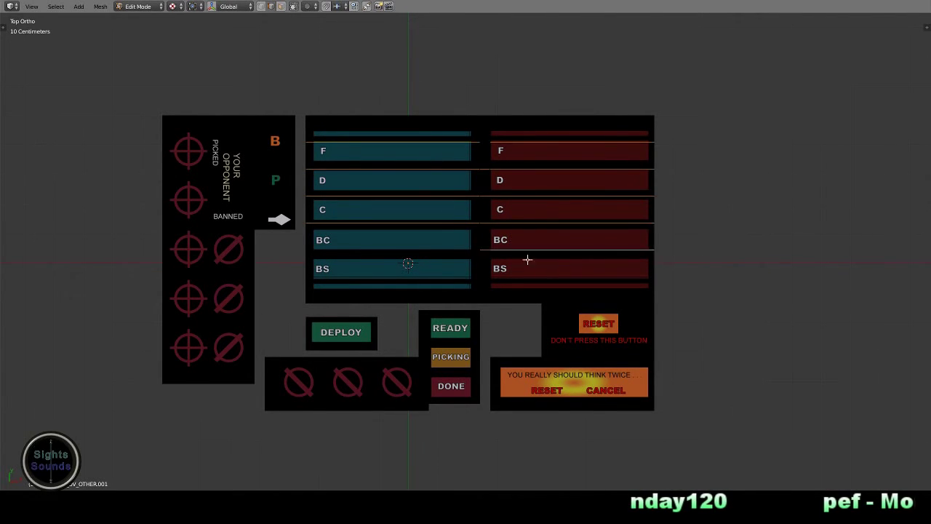
alt+shift+right_click(398, 276)
key(a)
key(a)
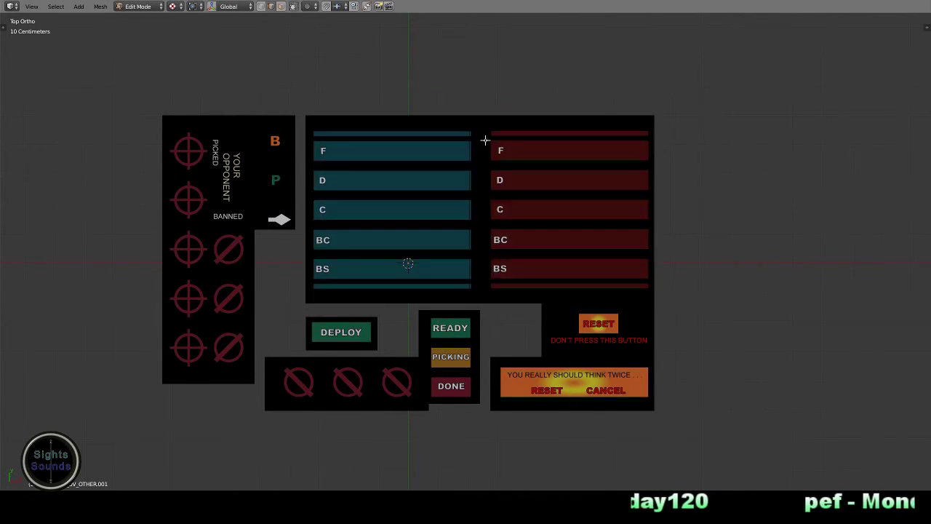
Step: Dissolve the extra edge loops at the list panel's central blue/red divide
key(a)
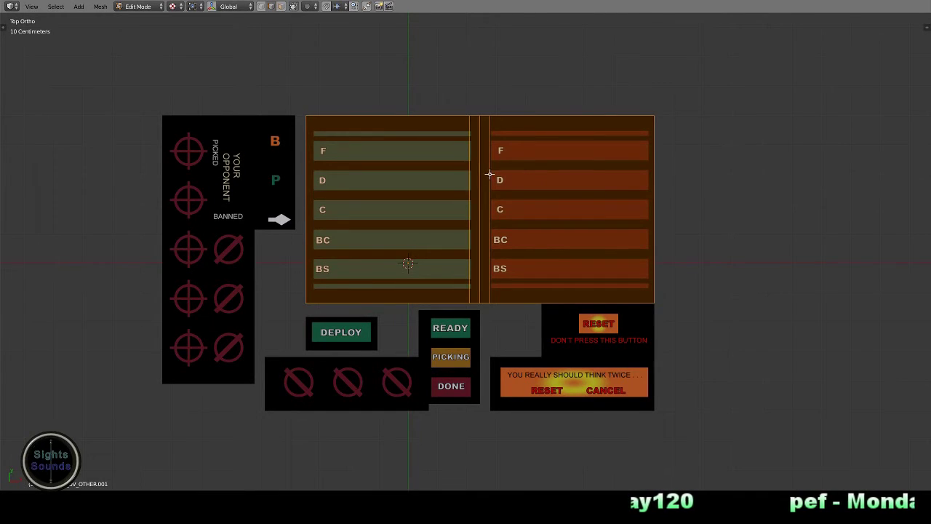
alt+right_click(490, 175)
key(a)
key(a)
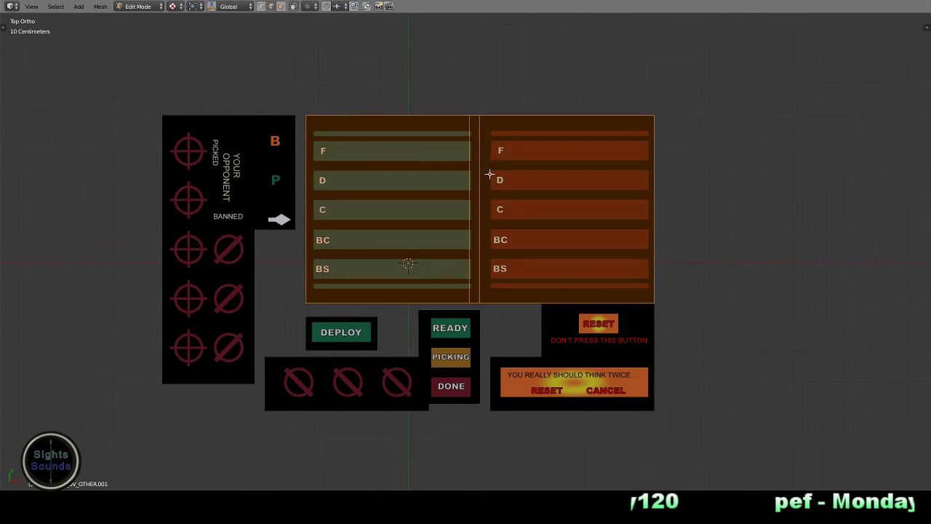
key(a)
alt+right_click(469, 179)
key(a)
key(a)
key(a)
alt+right_click(479, 179)
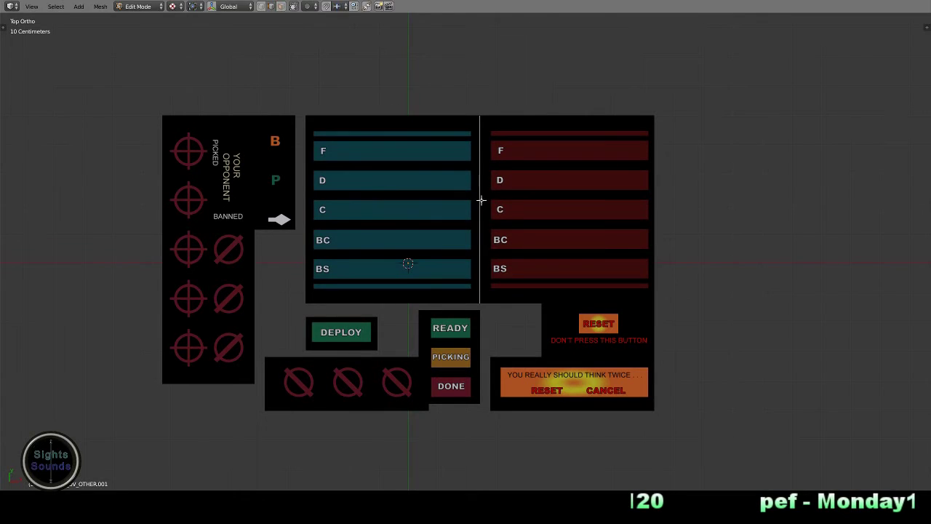
key(a)
Step: Separate the board mesh by loose parts and check the resulting pieces, ending on the B square
key(p)
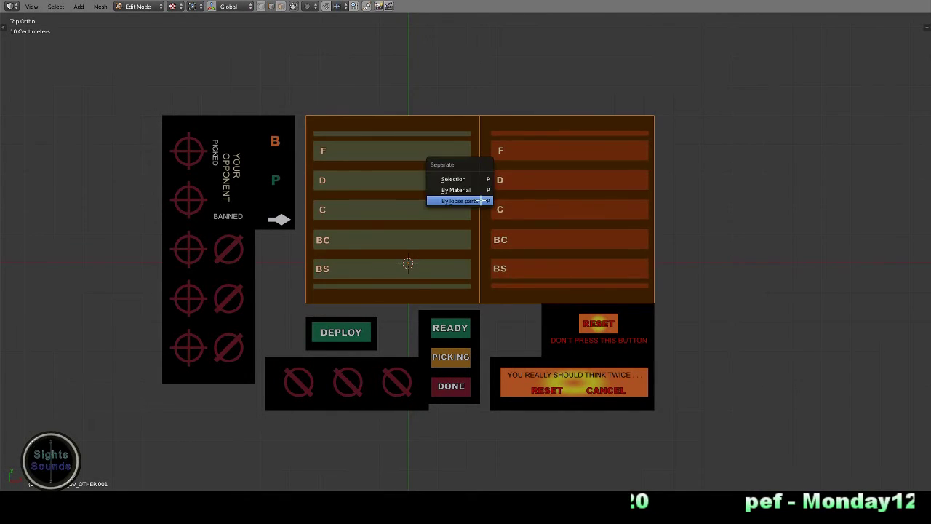
click(480, 200)
key(Tab)
right_click(569, 202)
right_click(589, 375)
right_click(451, 371)
right_click(348, 396)
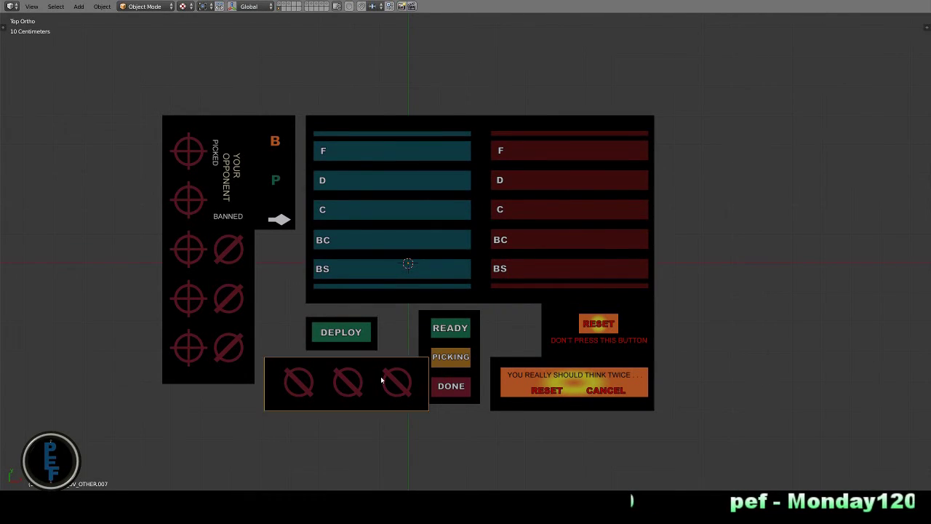
right_click(211, 291)
right_click(275, 146)
key(Tab)
Step: Dissolve the horizontal interior edges of the left picked/banned panel
key(a)
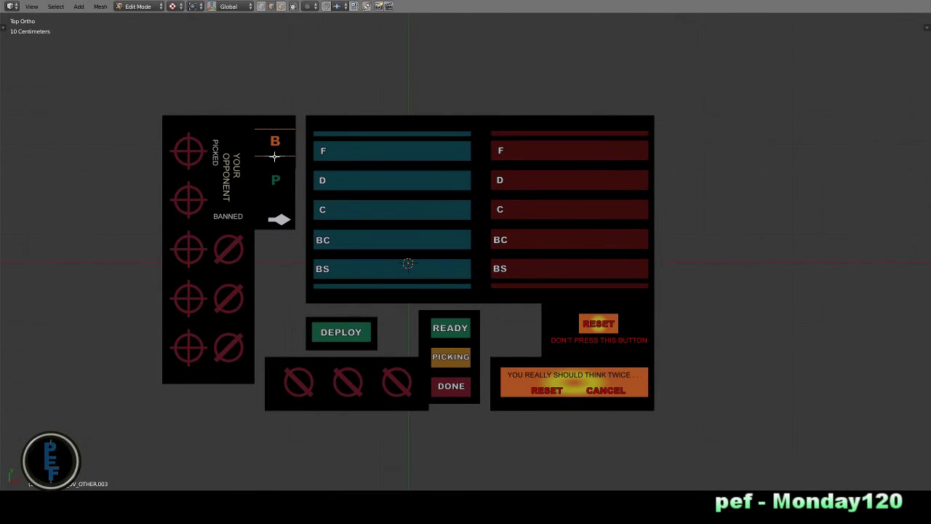
key(Tab)
key(a)
right_click(245, 160)
key(Tab)
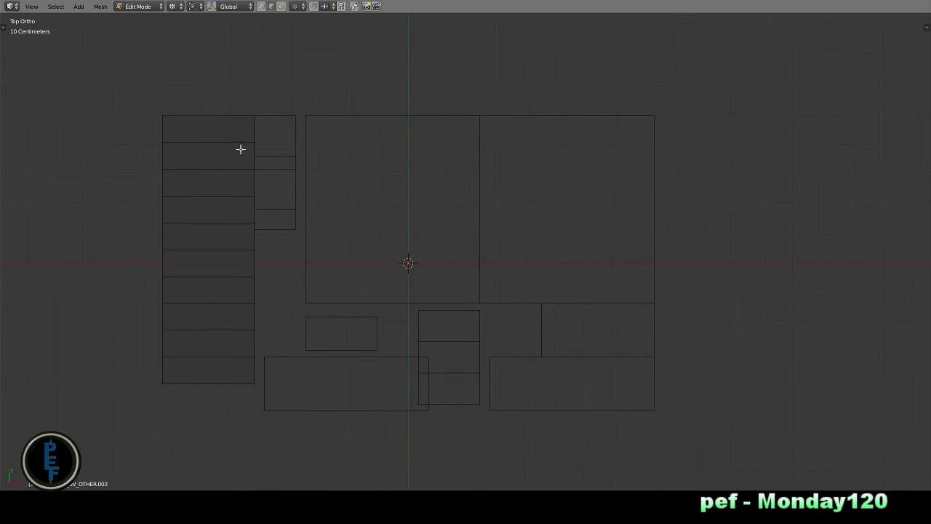
right_click(218, 142)
shift+right_click(218, 196)
shift+right_click(218, 276)
shift+right_click(219, 357)
key(ctrl+x)
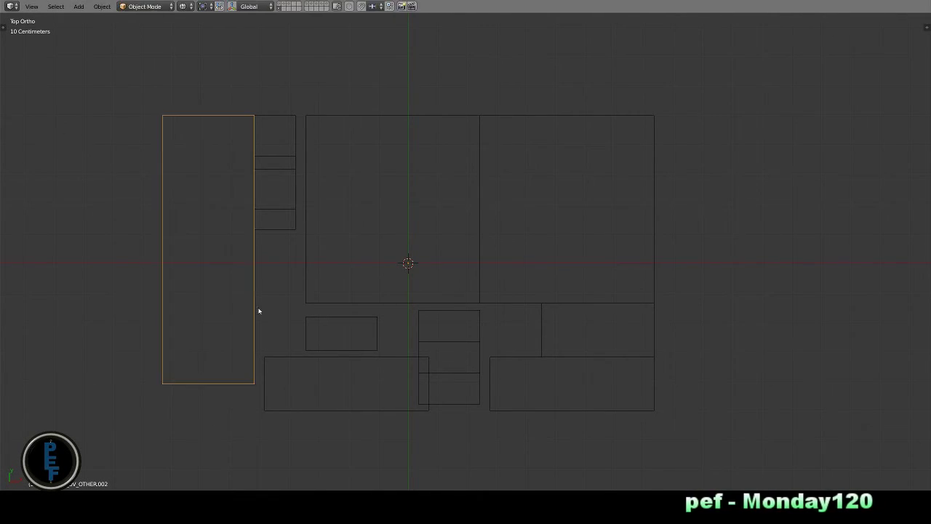
key(Tab)
Step: Clean up the three small squares beside the left panel, removing the interior vertical edge
right_click(285, 223)
key(Tab)
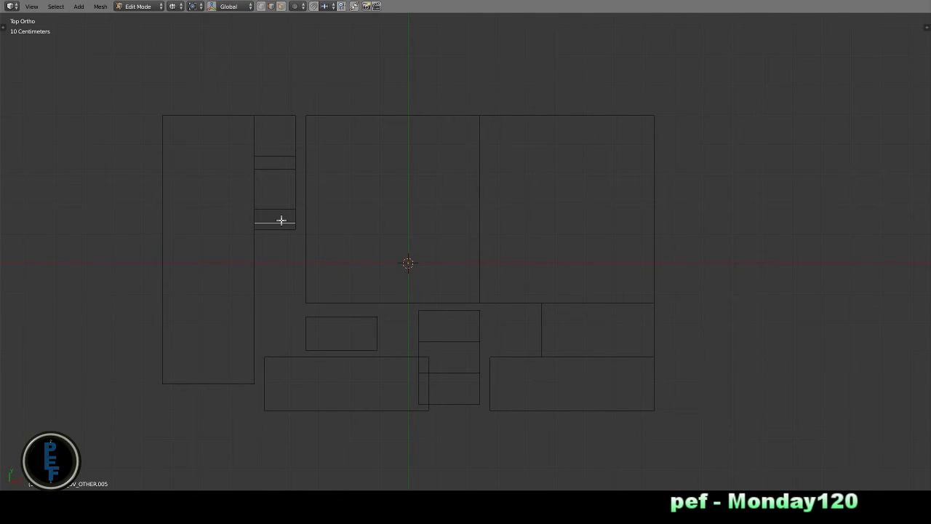
key(Tab)
right_click(293, 200)
key(Tab)
right_click(286, 188)
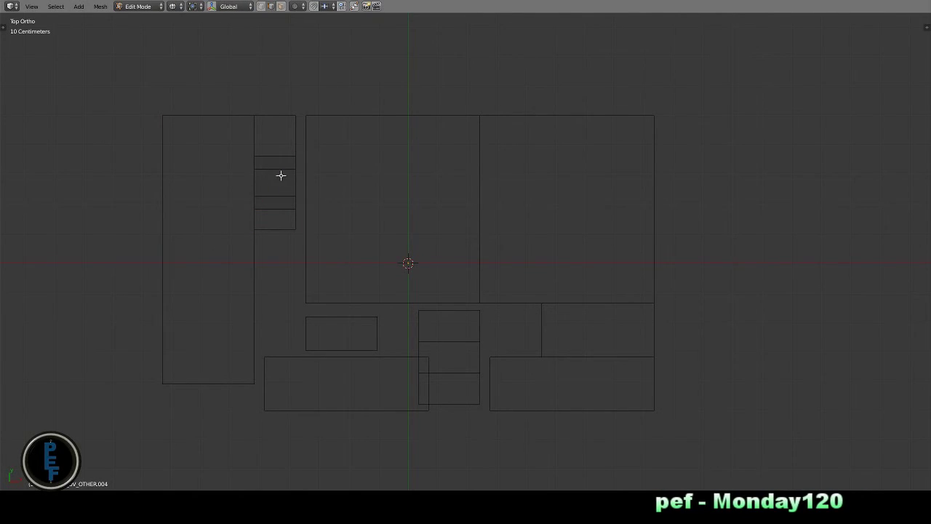
key(Tab)
right_click(293, 158)
key(Tab)
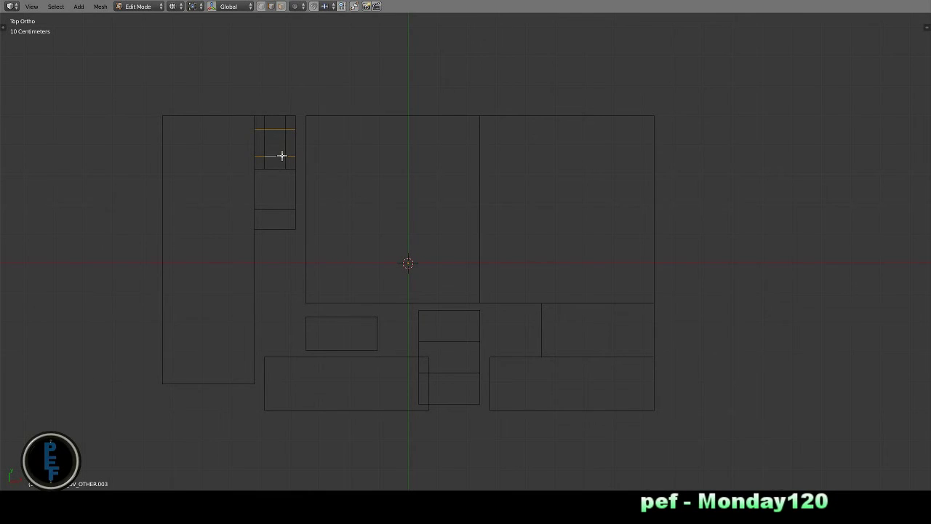
key(Tab)
Step: Check the list panel halves, warning panels and slash icon panel for leftover interior edges
right_click(310, 205)
key(Tab)
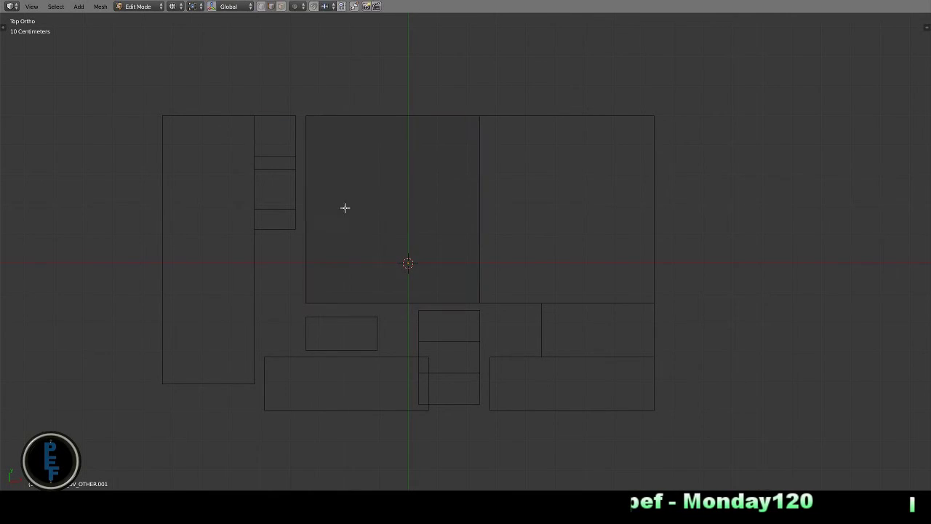
right_click(498, 298)
key(Tab)
right_click(546, 337)
key(Tab)
key(Tab)
right_click(518, 353)
key(Tab)
key(Tab)
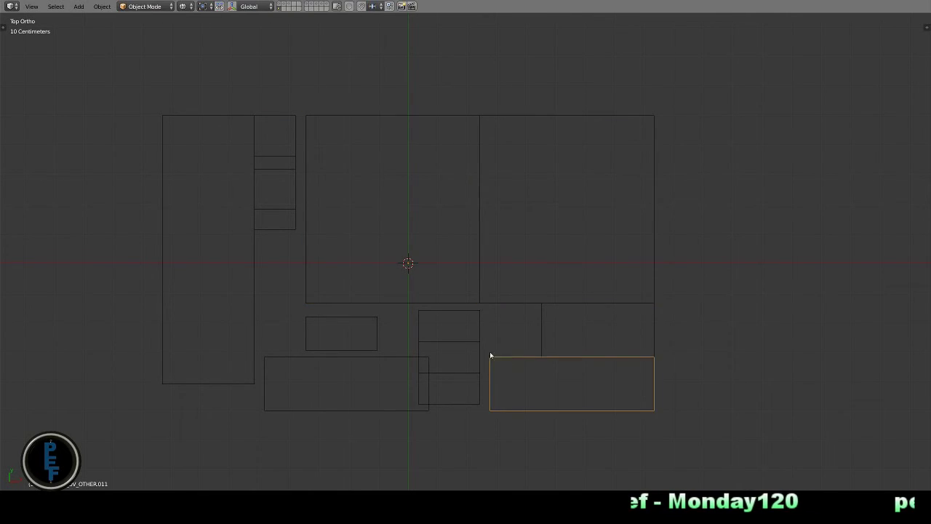
right_click(480, 348)
key(Tab)
key(Tab)
right_click(473, 400)
Step: Dissolve the DEPLOY button's interior edges and return the board to textured view
right_click(385, 393)
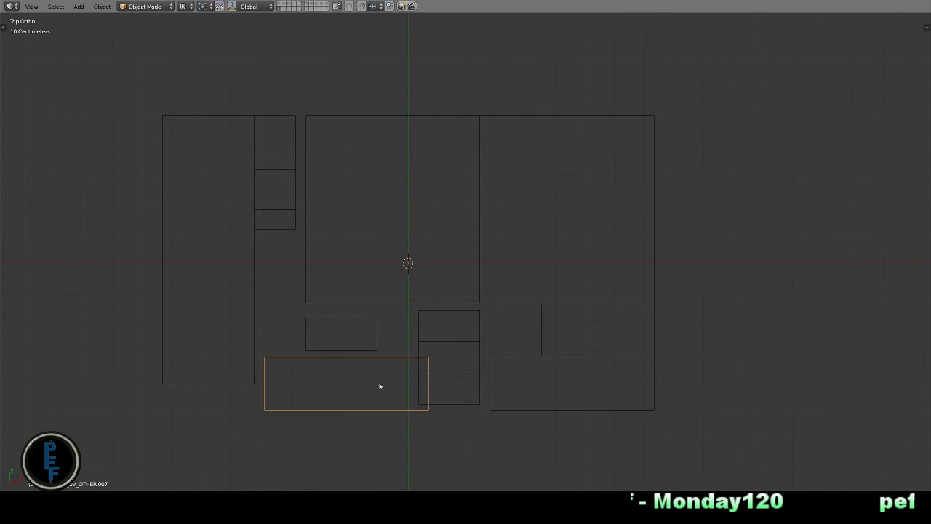
right_click(375, 348)
key(Tab)
key(a)
right_click(333, 331)
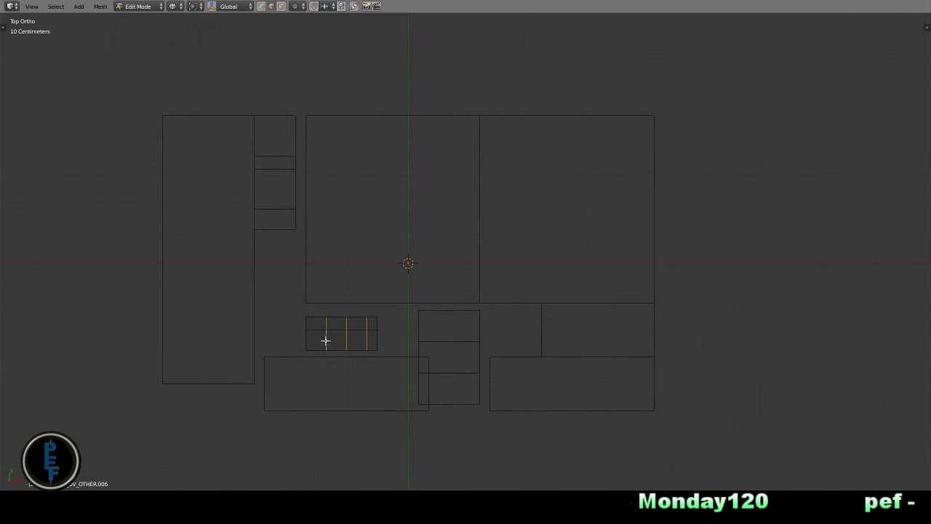
key(Tab)
key(alt+z)
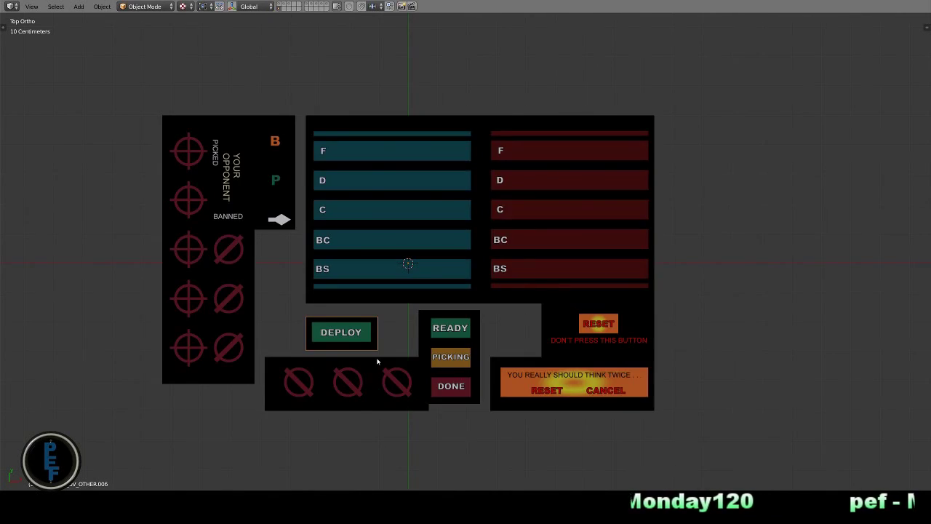